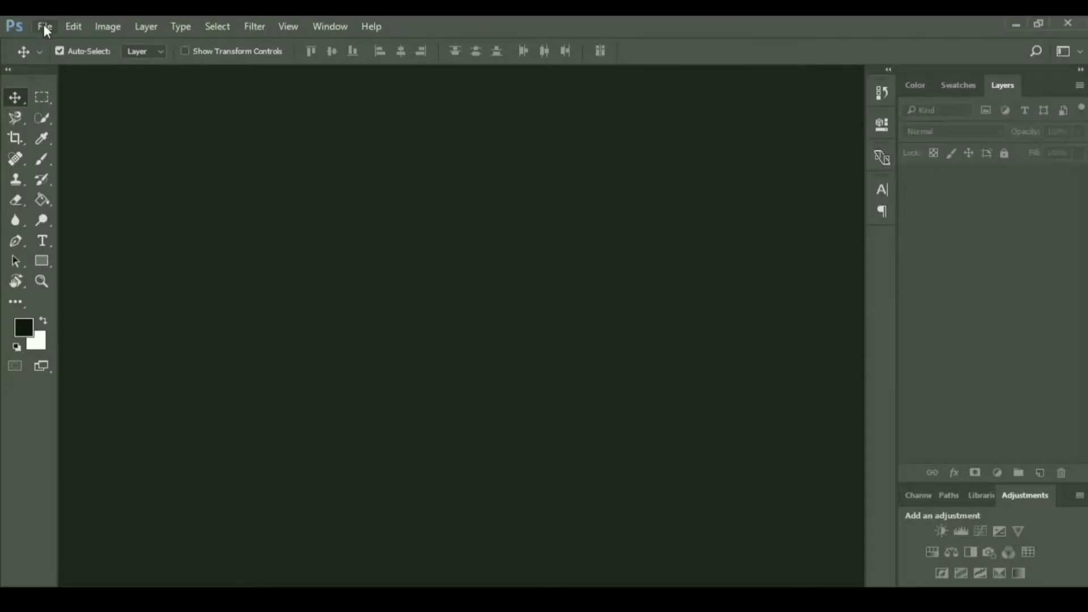
Create a white 2000 × 2560 px document at 300 ppi and fit it on screen.
click(44, 27)
click(69, 41)
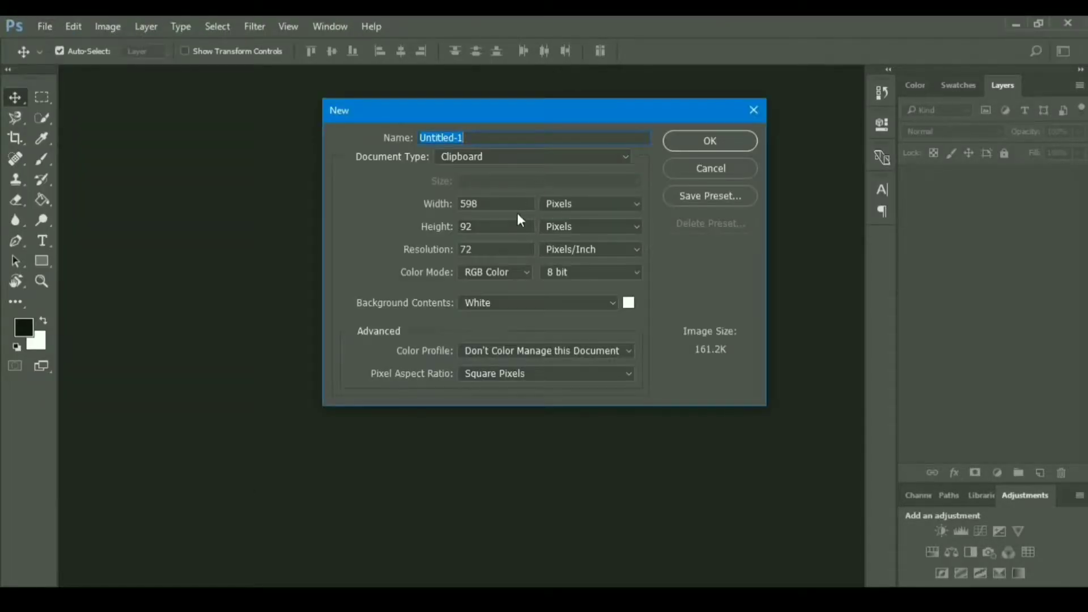
double_click(496, 204)
text(2000)
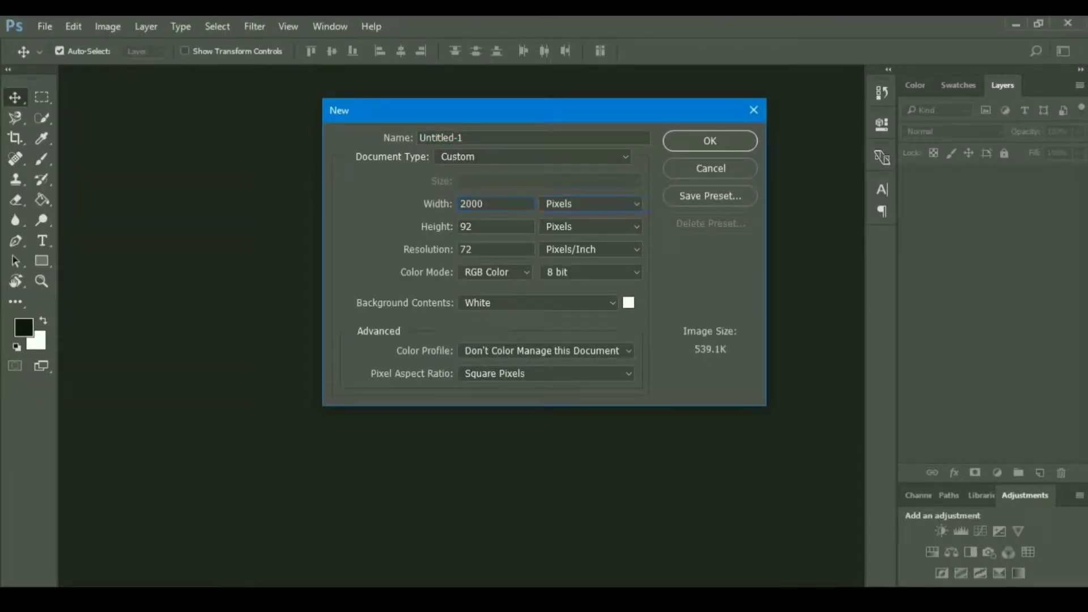
text(2560)
key(Tab)
text(300)
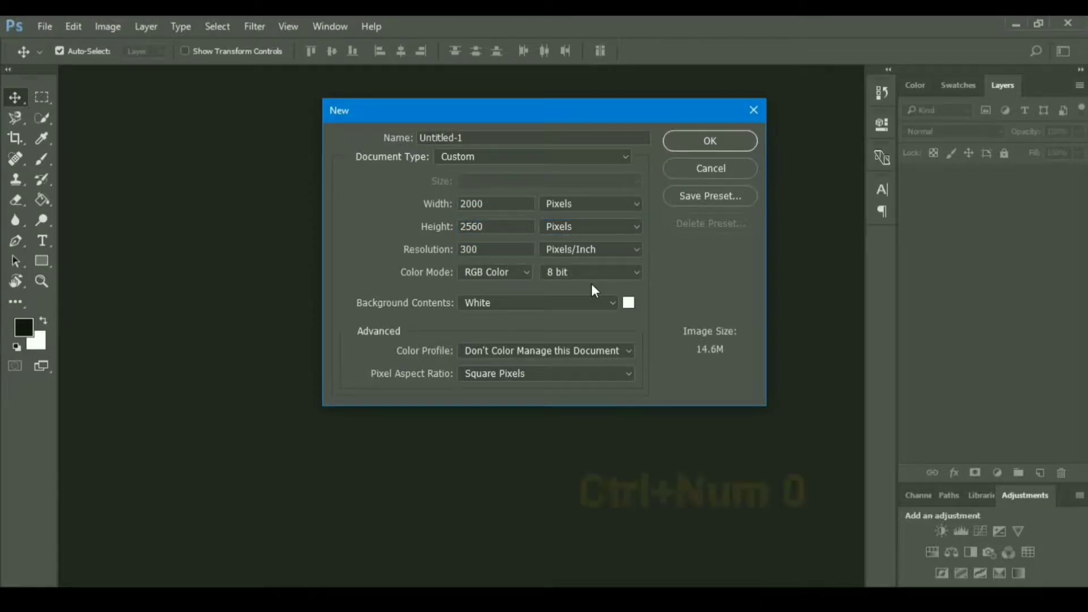
key(Return)
key(ctrl+KP_0)
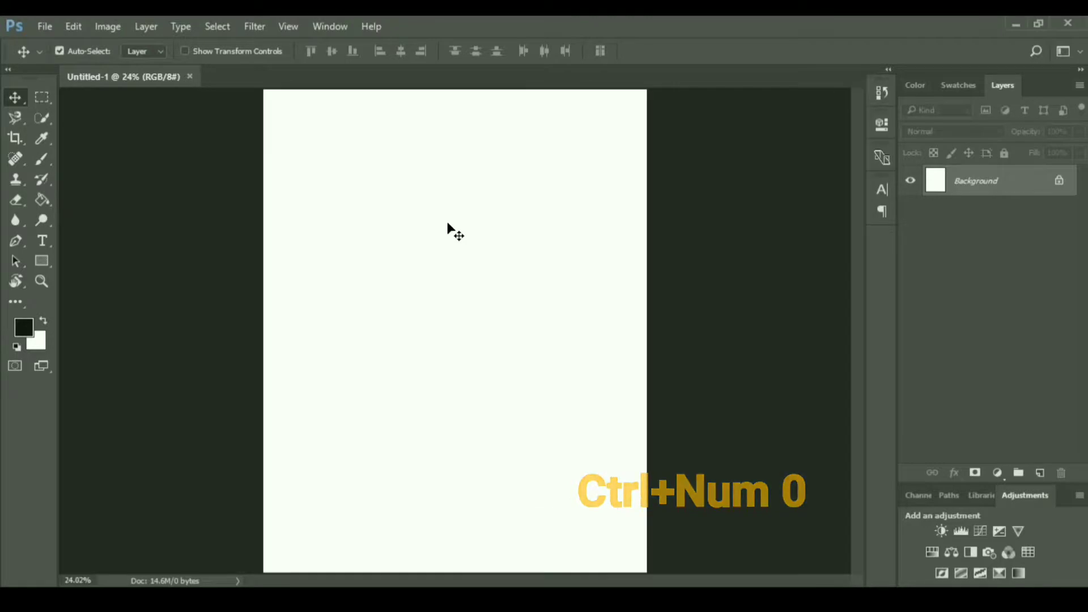
Draw a black rectangle bar near the top and set its width to 2000 px.
key(t)
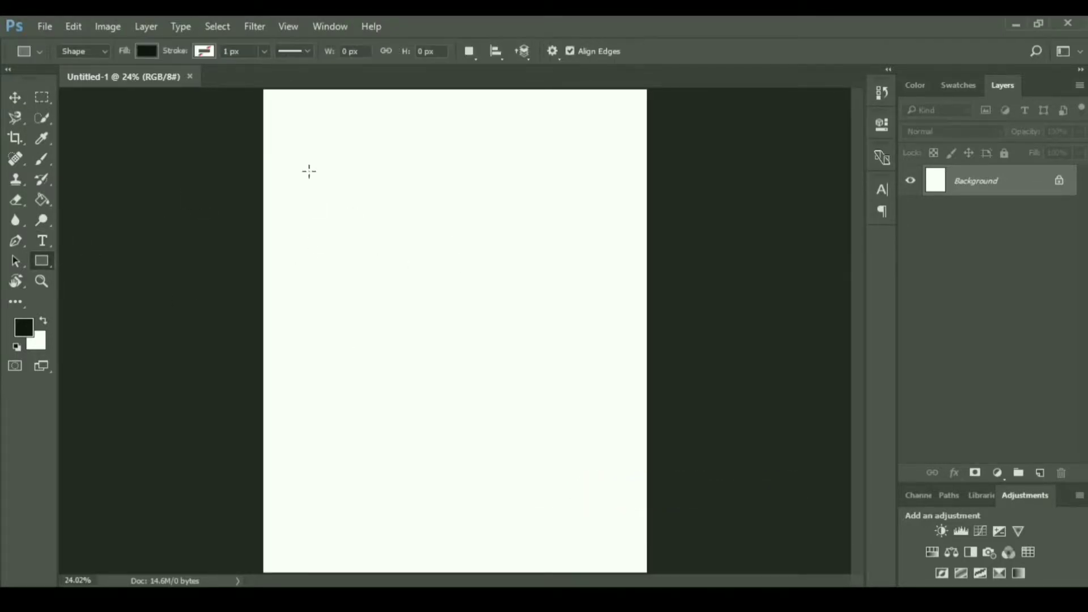
drag(271, 132, 646, 170)
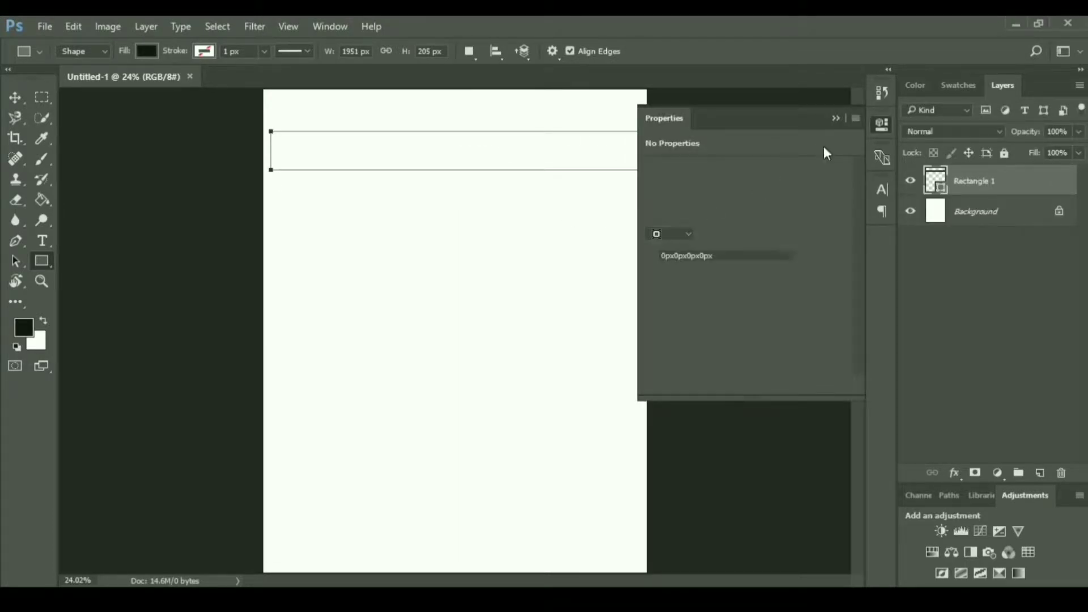
double_click(699, 171)
text(2000)
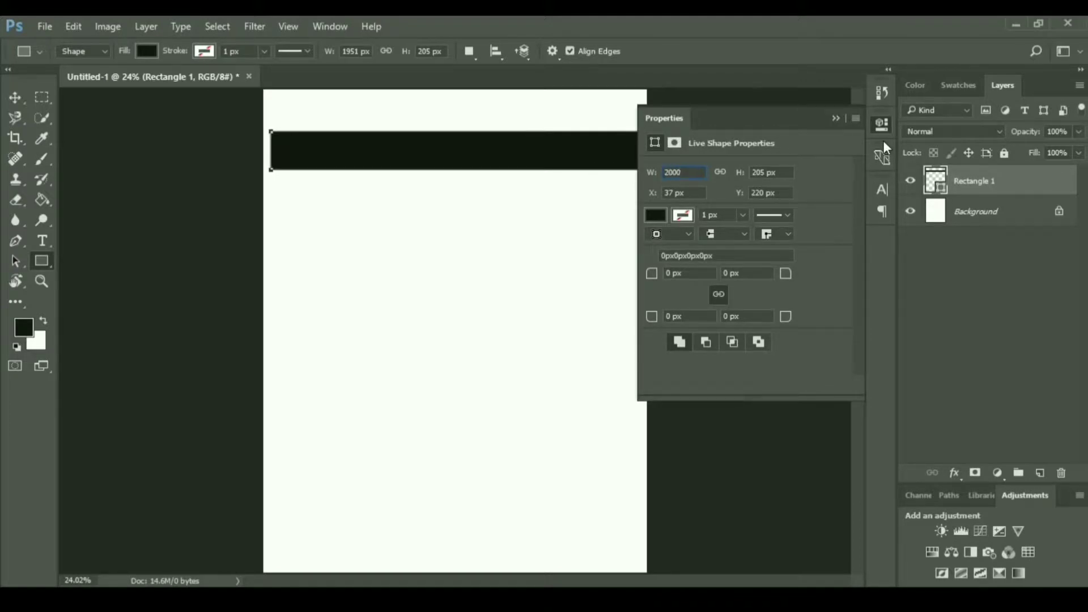
key(Return)
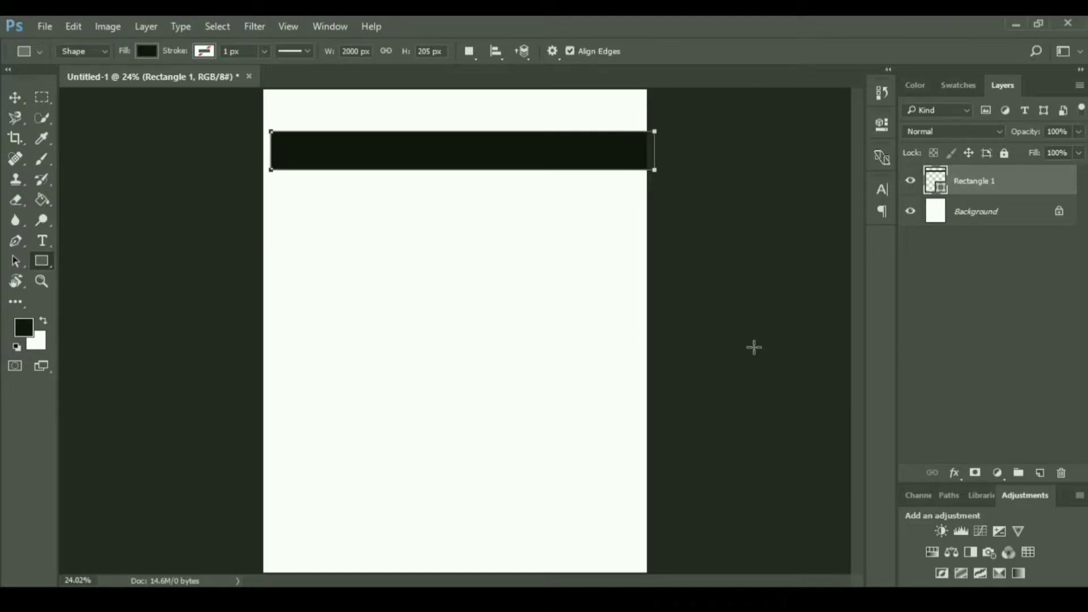
Centre the bar horizontally across the full page width.
key(ctrl+a)
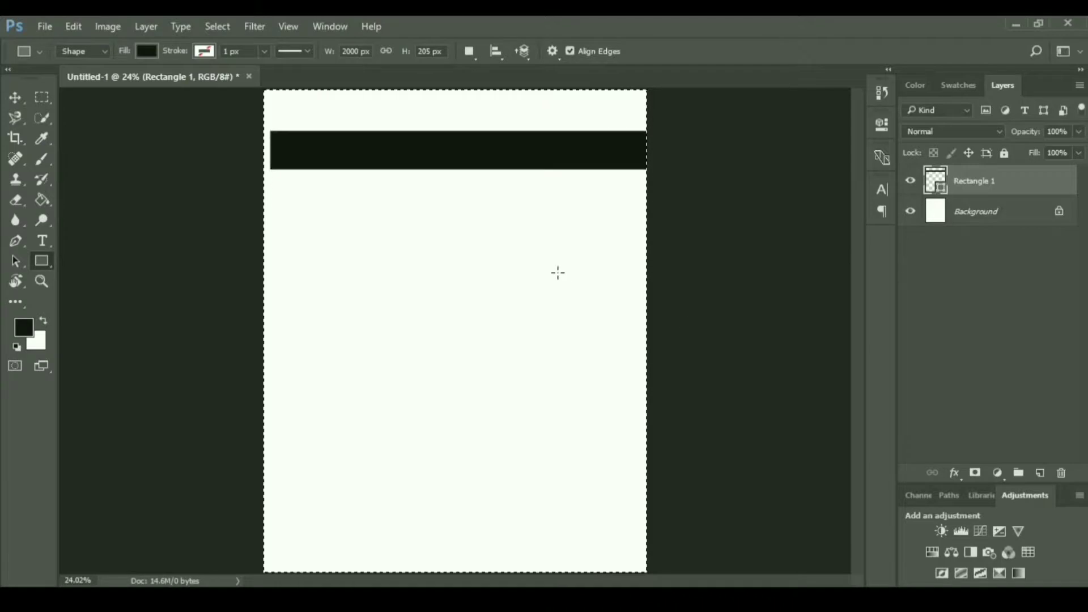
key(v)
click(401, 51)
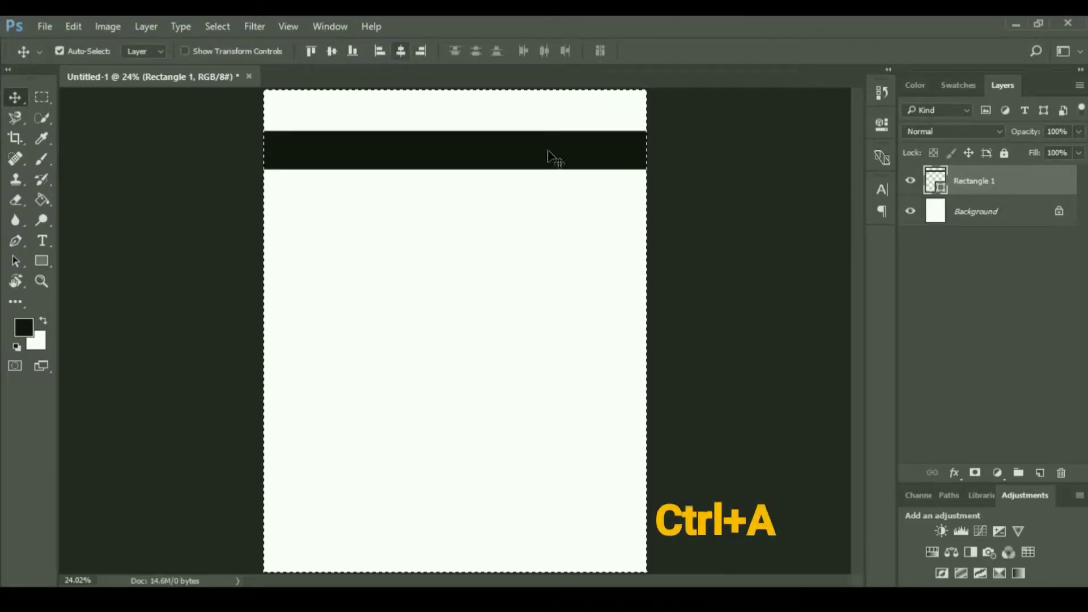
key(ctrl+d)
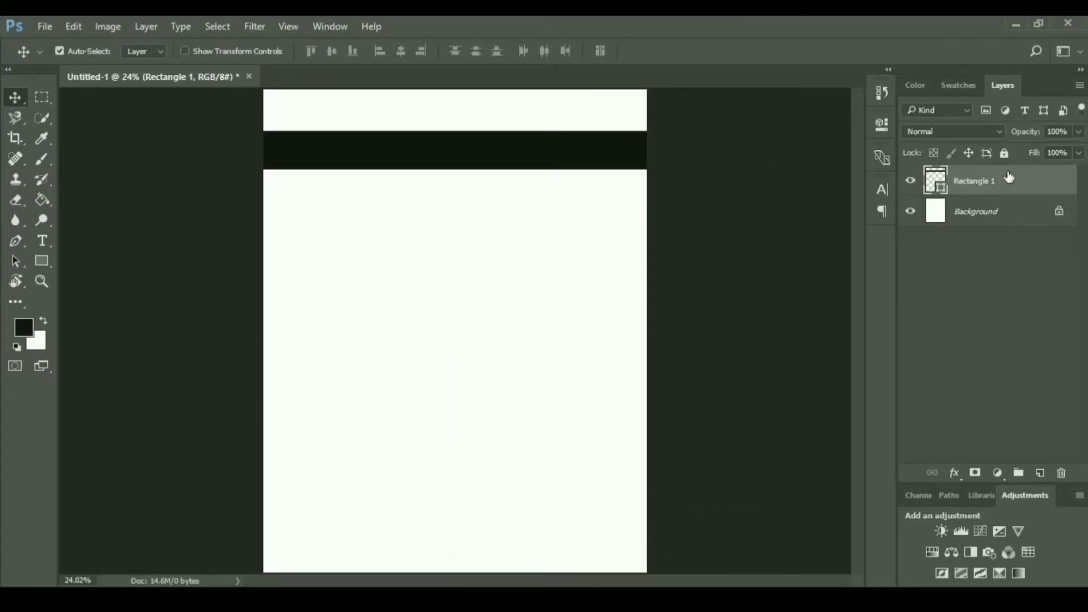
right_click(1009, 177)
Rasterize the bar and outline its right end with a slanted Pen path.
click(838, 308)
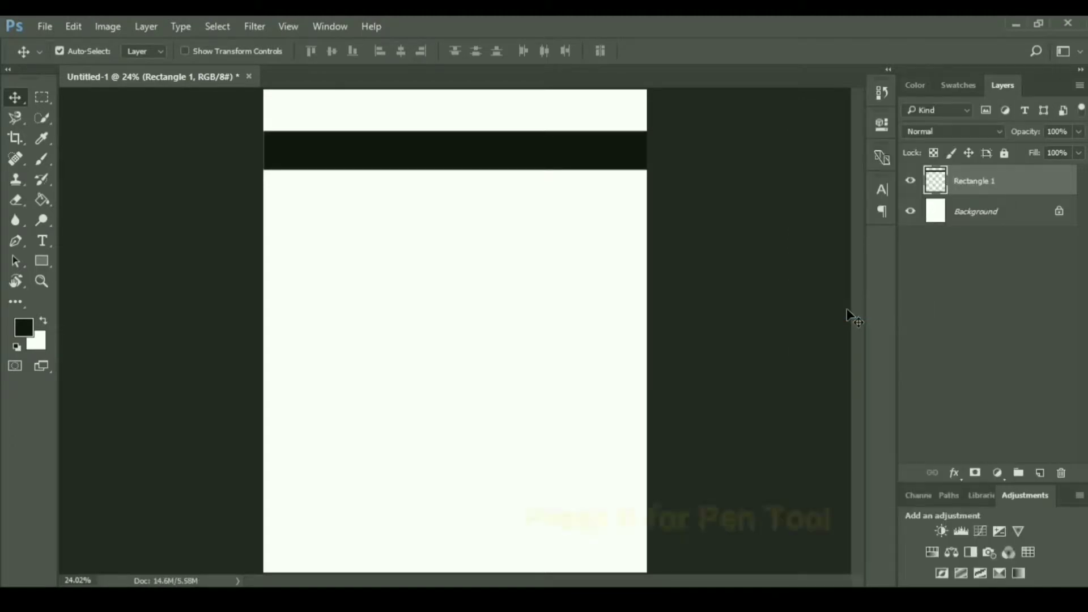
key(p)
click(495, 117)
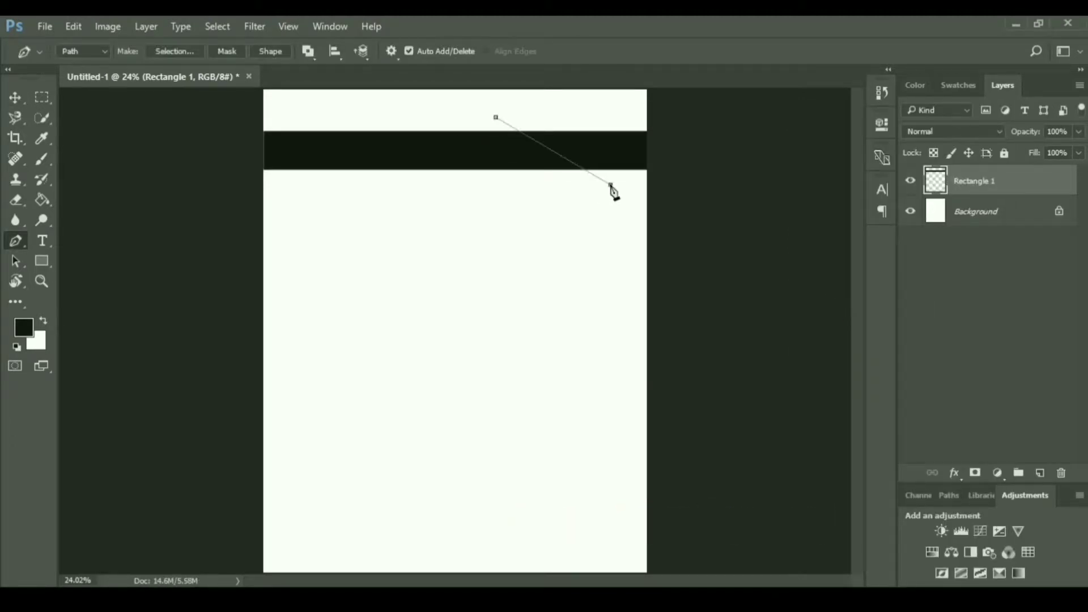
click(648, 187)
click(666, 115)
click(496, 110)
Convert the path to a selection, delete the corner, and duplicate the angled bar layer.
right_click(525, 115)
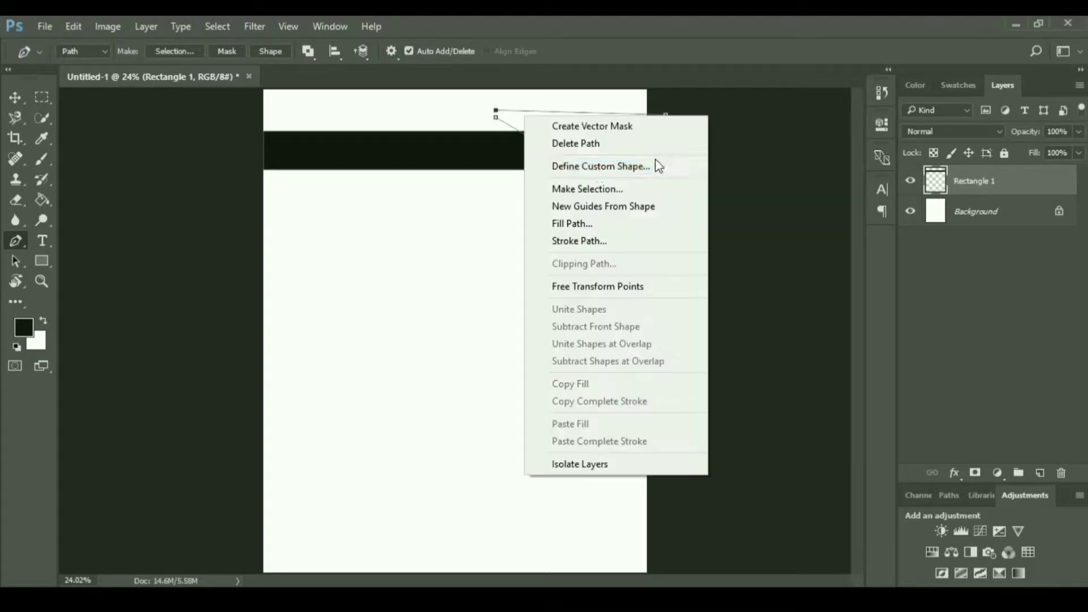
click(587, 191)
click(630, 179)
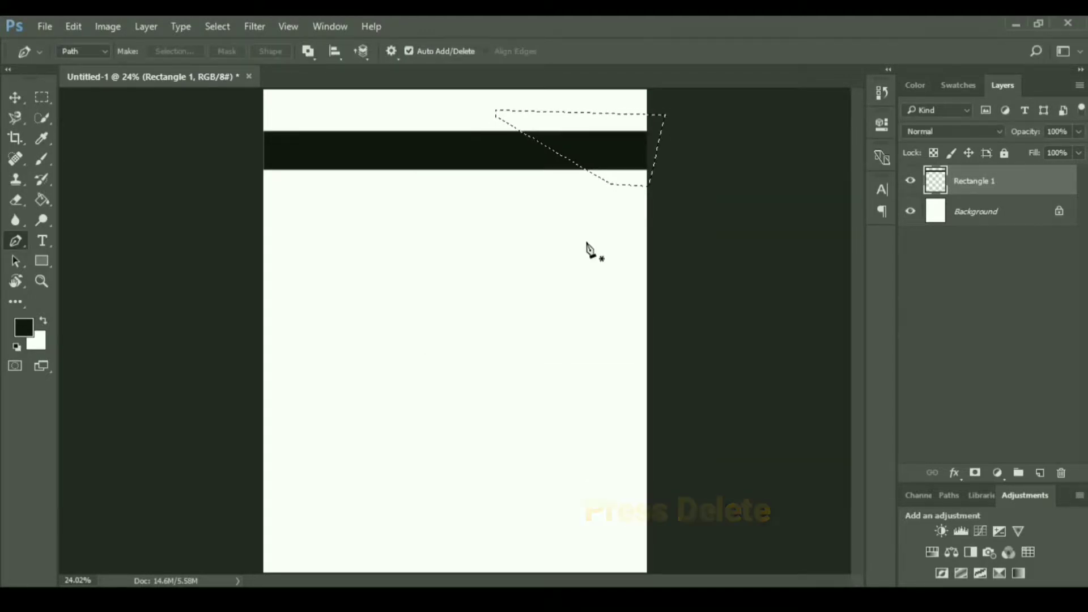
key(Delete)
key(ctrl+d)
key(t)
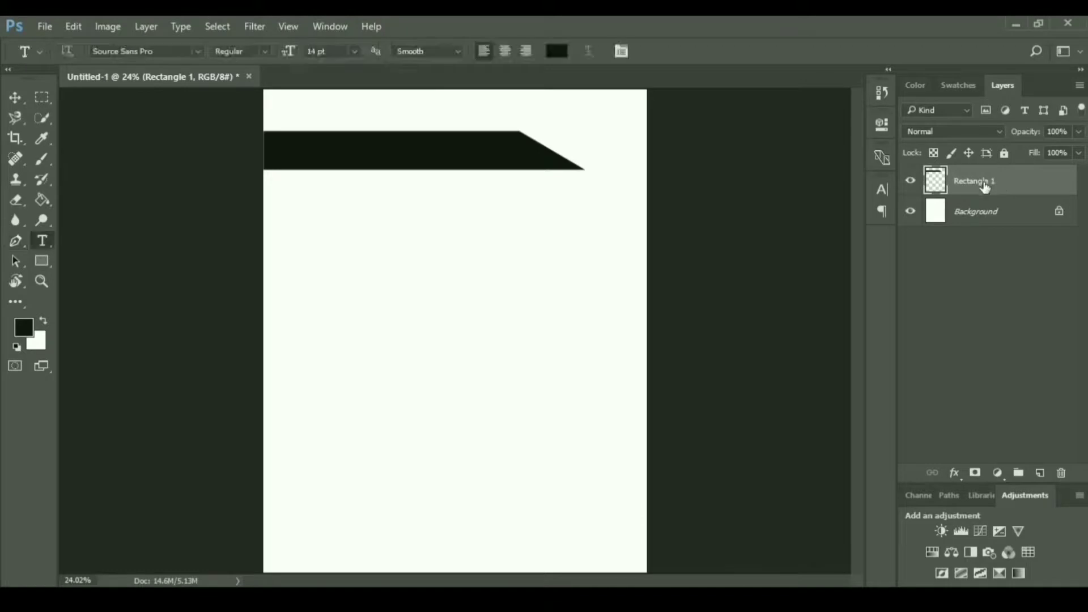
key(ctrl+j)
Move the duplicated bar down the page.
key(v)
mouse_move(446, 170)
mouse_down()
mouse_move(476, 293)
mouse_move(469, 310)
mouse_up()
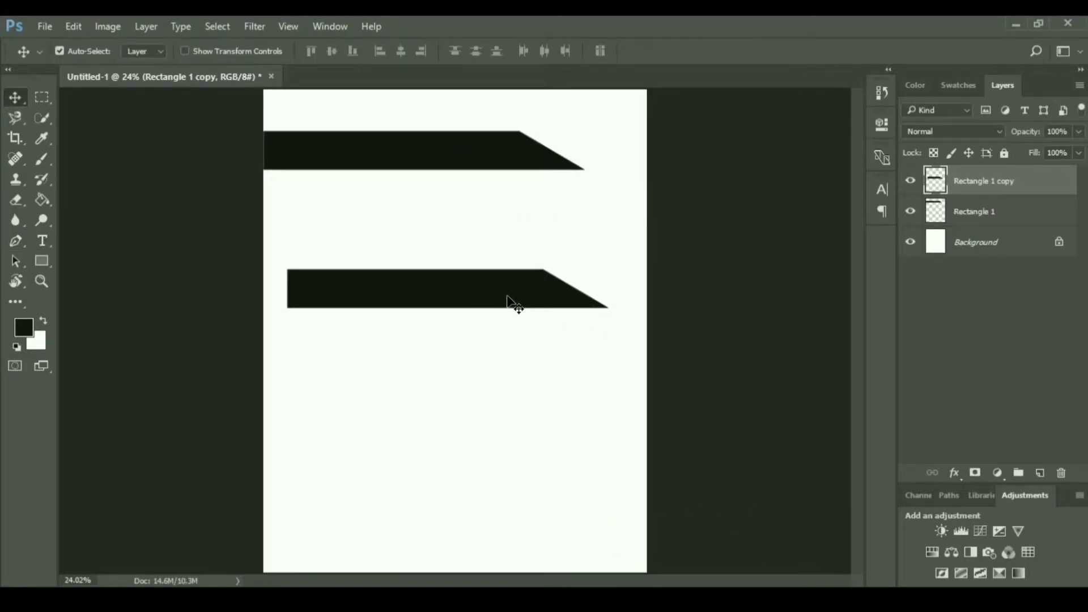
right_click(407, 290)
click(435, 299)
Flip the copy horizontally, place it at the page bottom, and raise the top bar slightly.
key(ctrl+t)
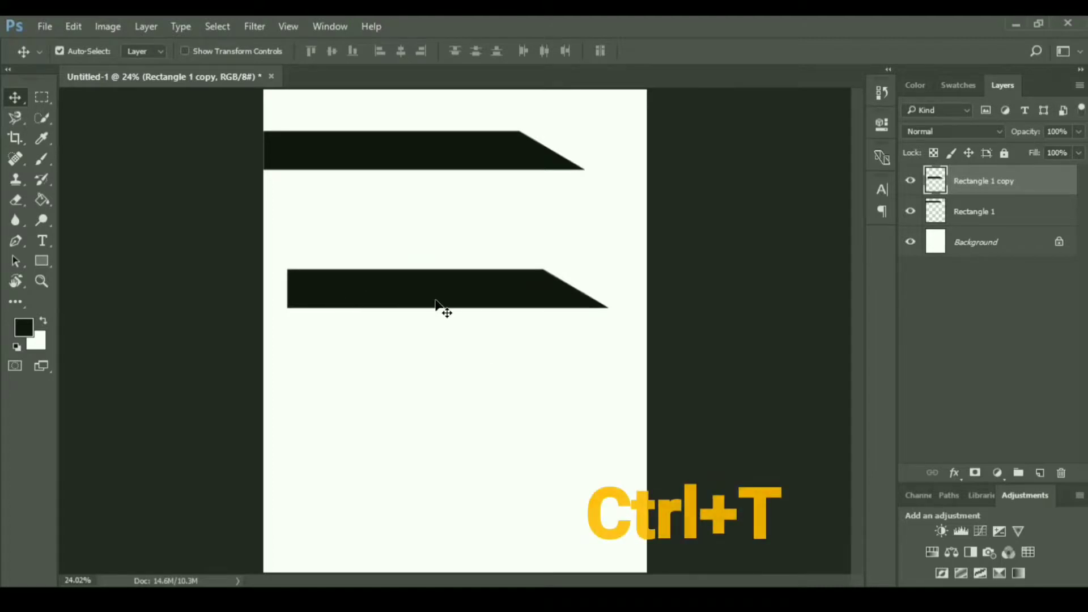
mouse_move(288, 289)
mouse_down()
mouse_move(639, 311)
mouse_move(901, 309)
mouse_up()
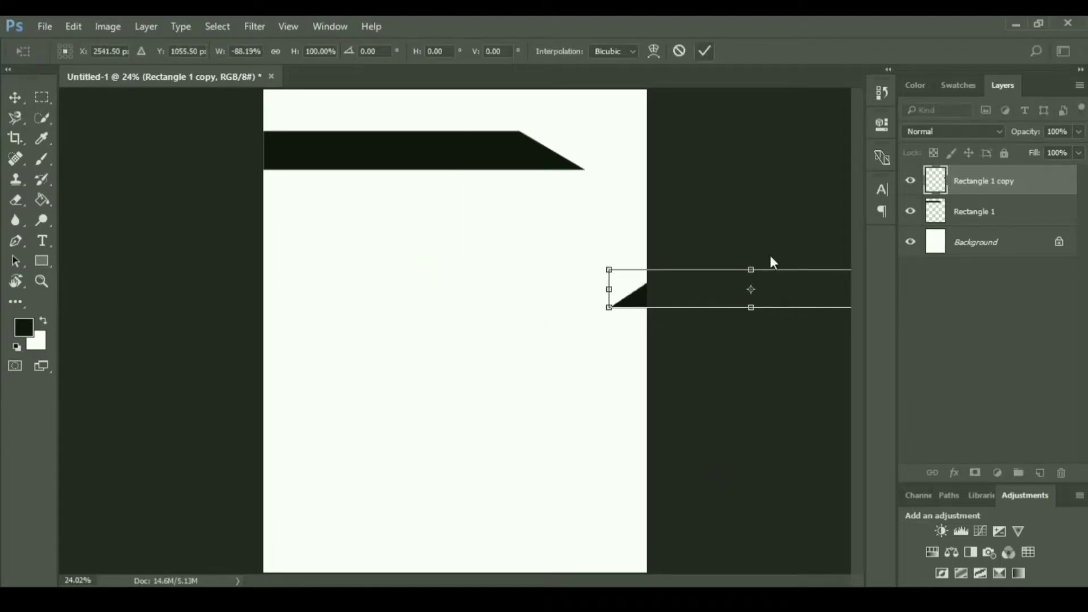
key(Return)
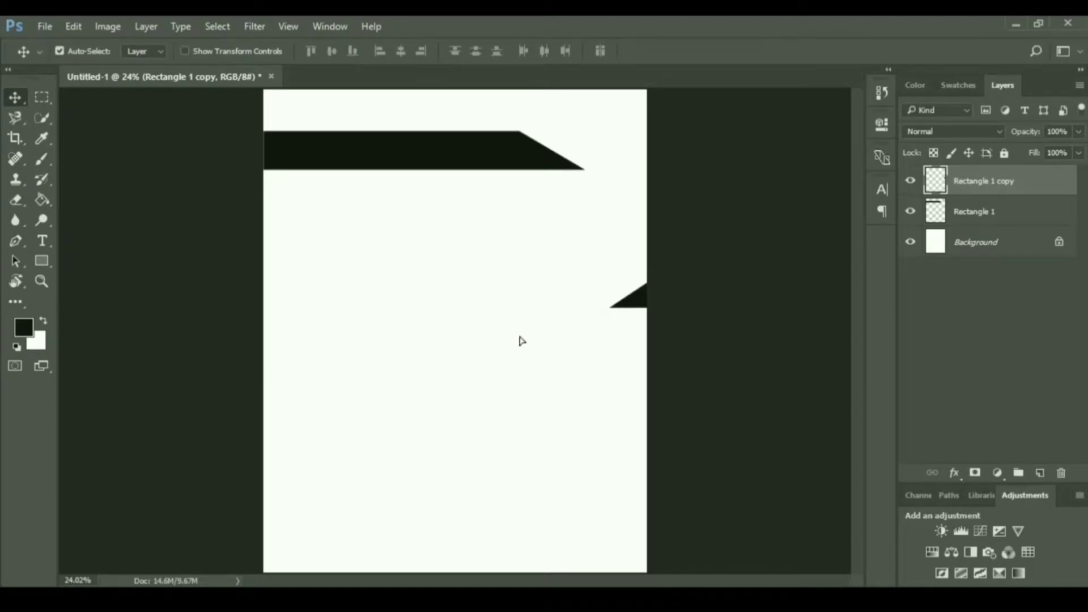
drag(633, 298, 493, 539)
drag(431, 153, 432, 135)
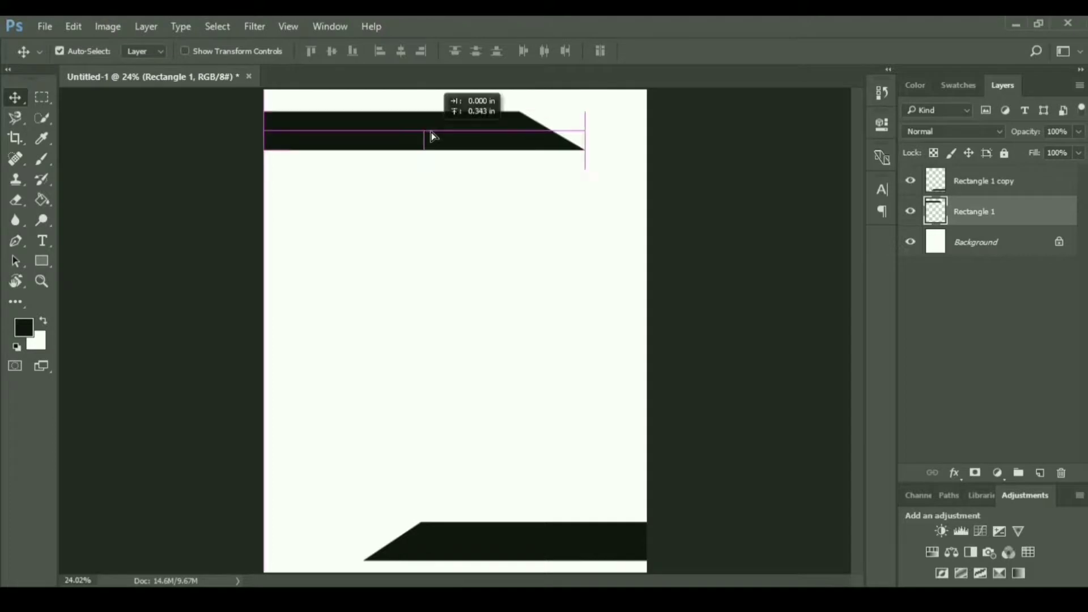
click(306, 381)
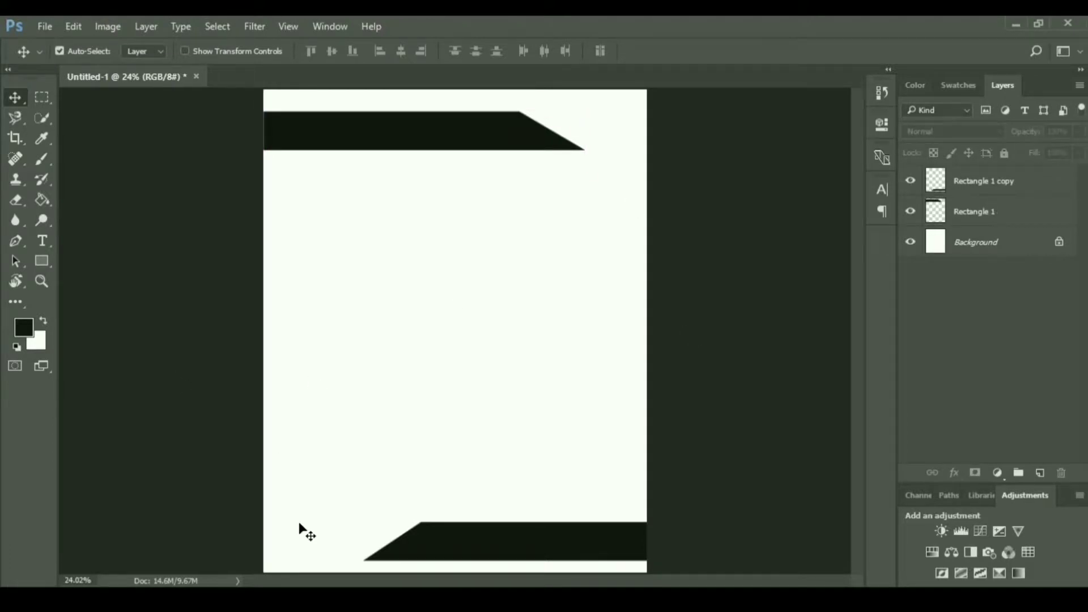
Give Rectangle 1 copy a #064d7e Color Overlay and copy the effect onto Rectangle 1.
right_click(979, 187)
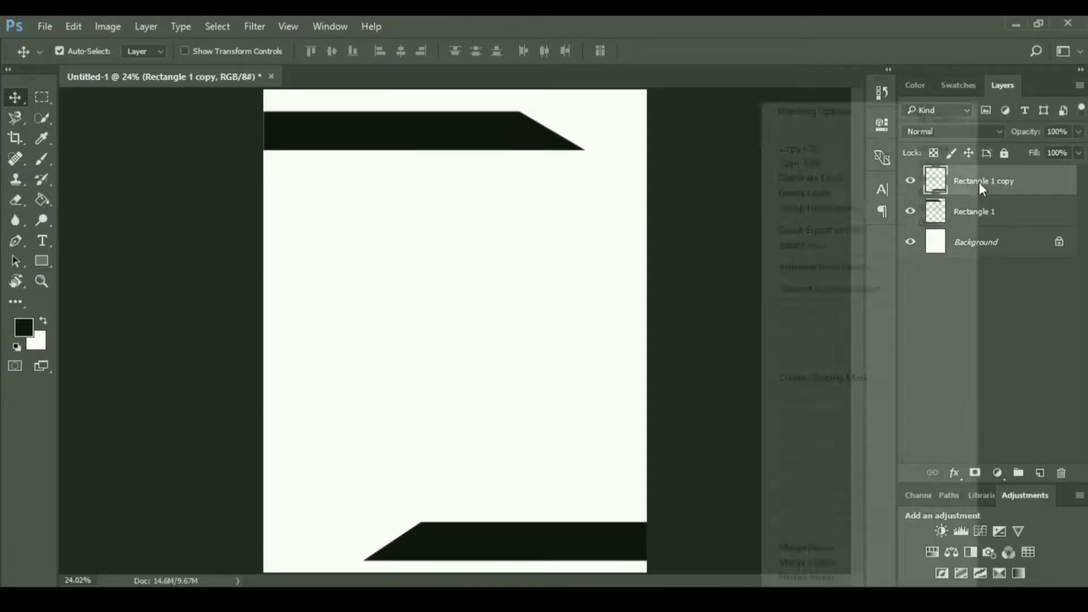
click(805, 110)
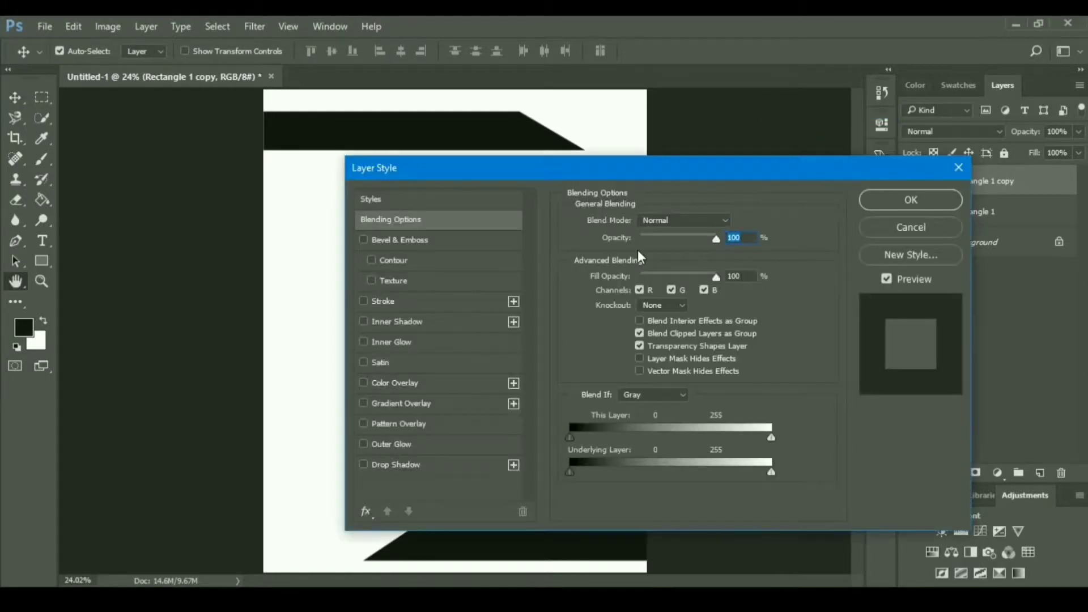
click(393, 386)
click(739, 224)
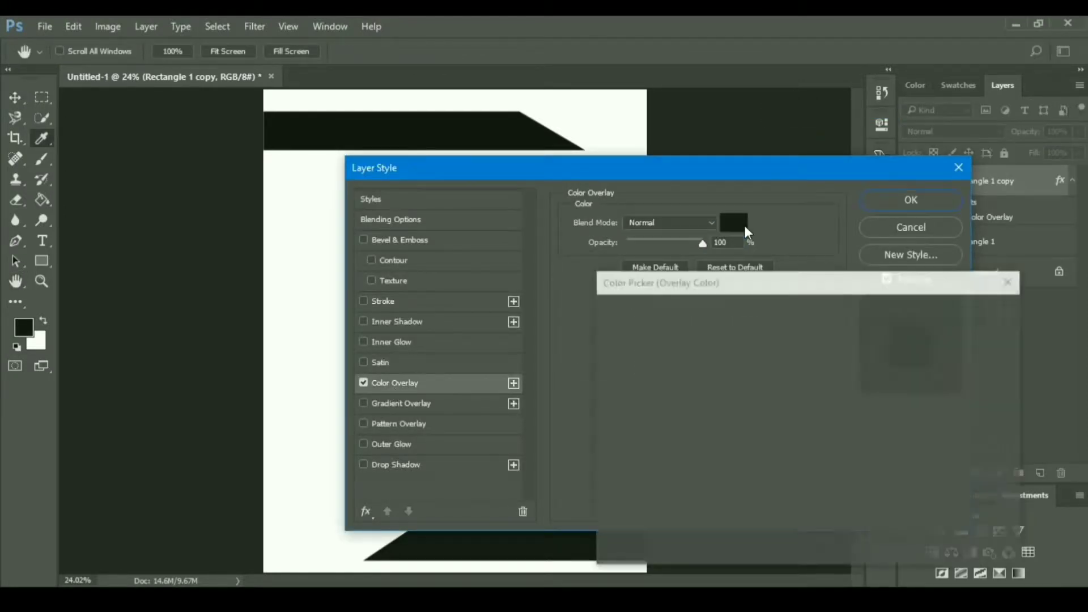
click(828, 405)
text(064d7e)
click(992, 317)
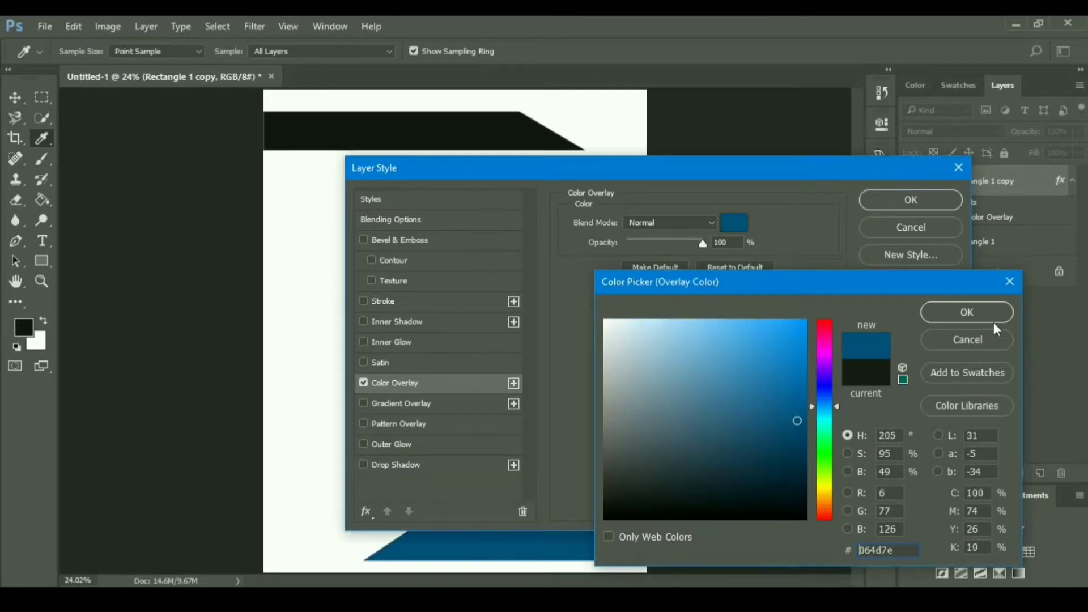
click(913, 195)
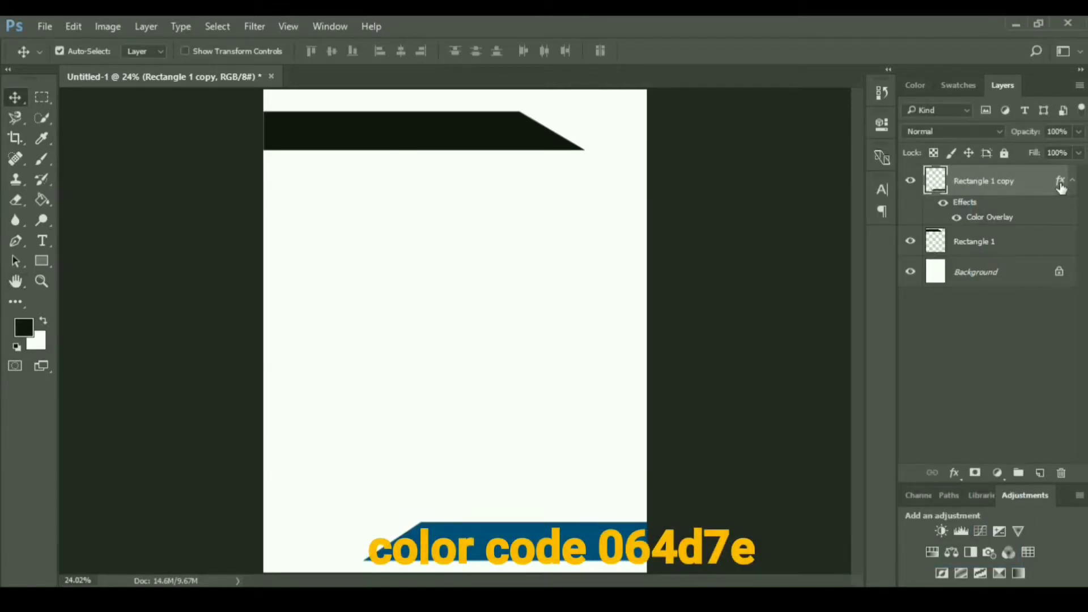
drag(1062, 188, 1061, 244)
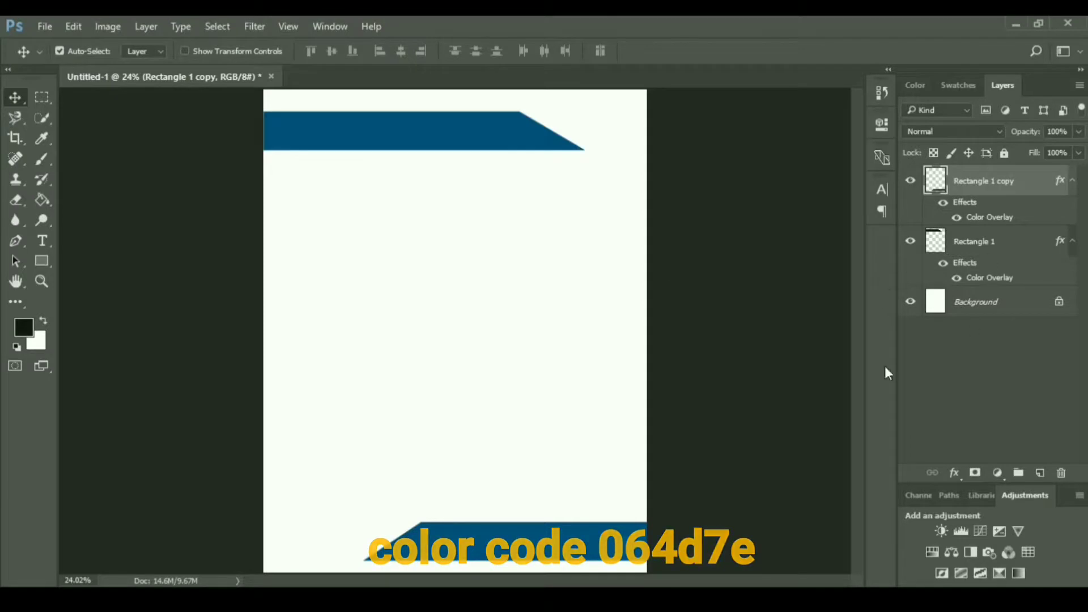
Cut a thin vertical gap near the left end of the top blue bar.
key(m)
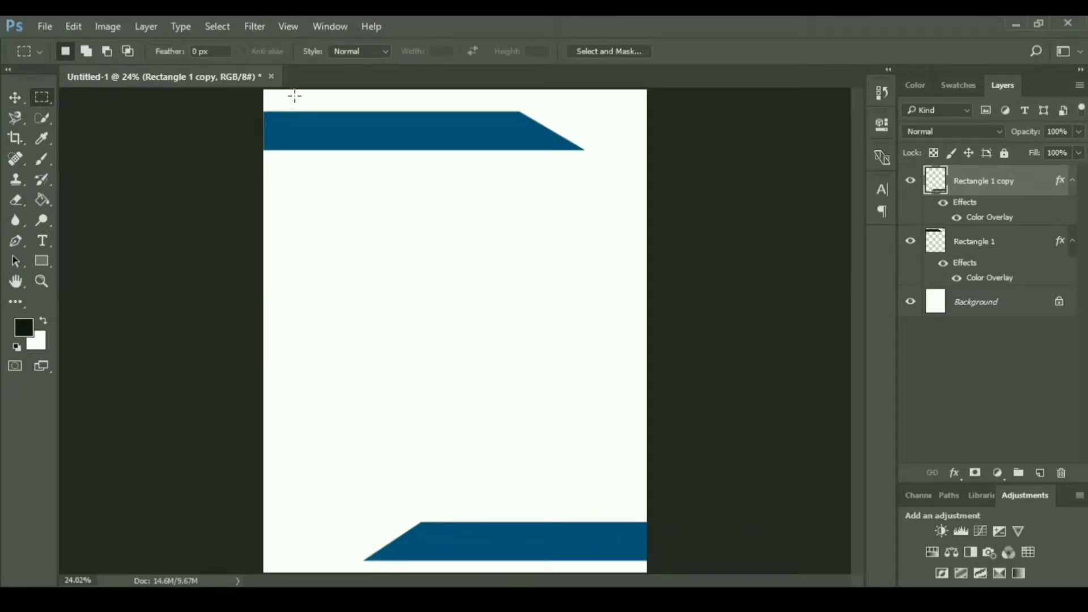
drag(295, 96, 302, 175)
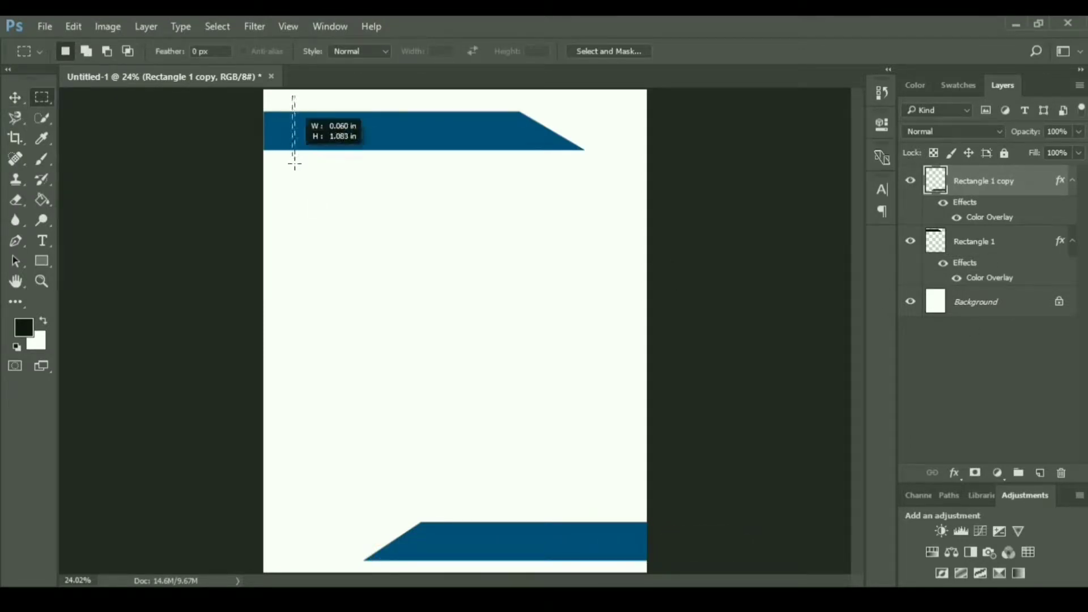
click(325, 177)
key(ctrl+z)
click(316, 115)
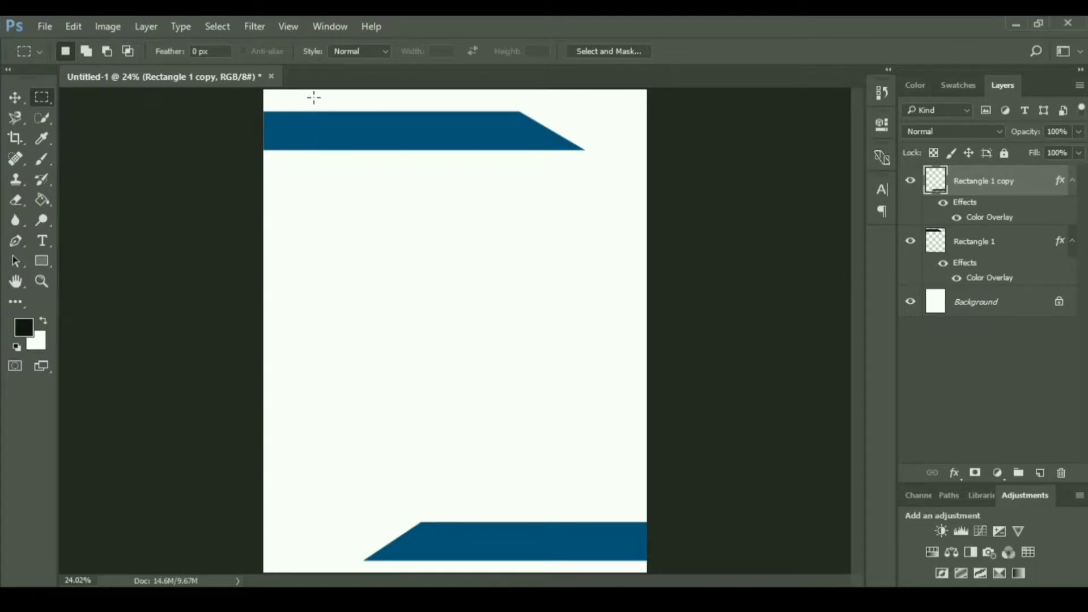
drag(313, 98, 319, 179)
click(1007, 245)
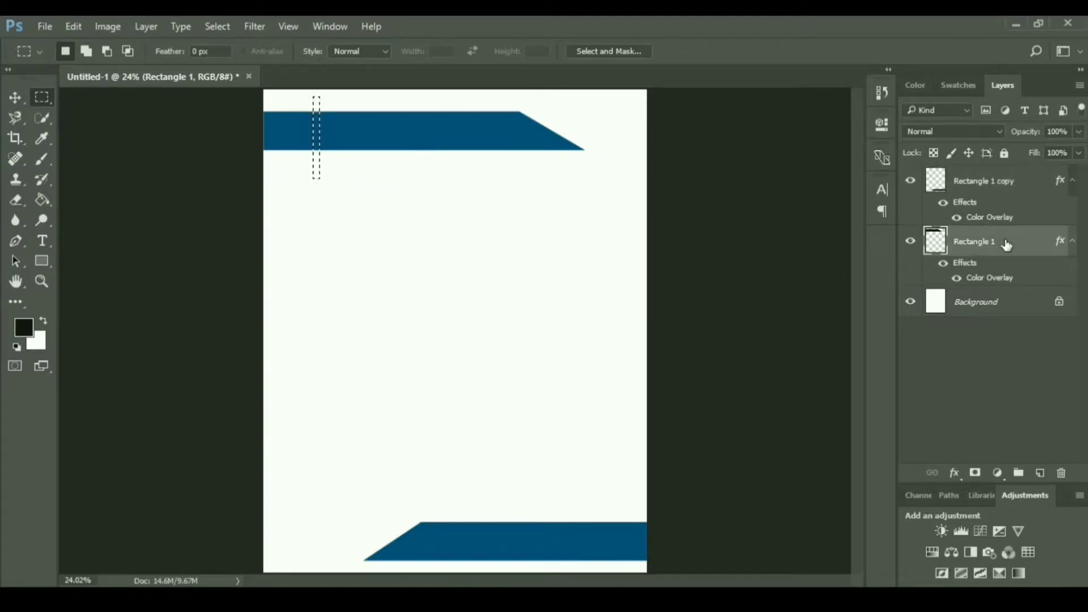
key(Delete)
key(ctrl+d)
Cut a matching thin gap near the right end of the bottom blue bar.
drag(599, 509, 599, 572)
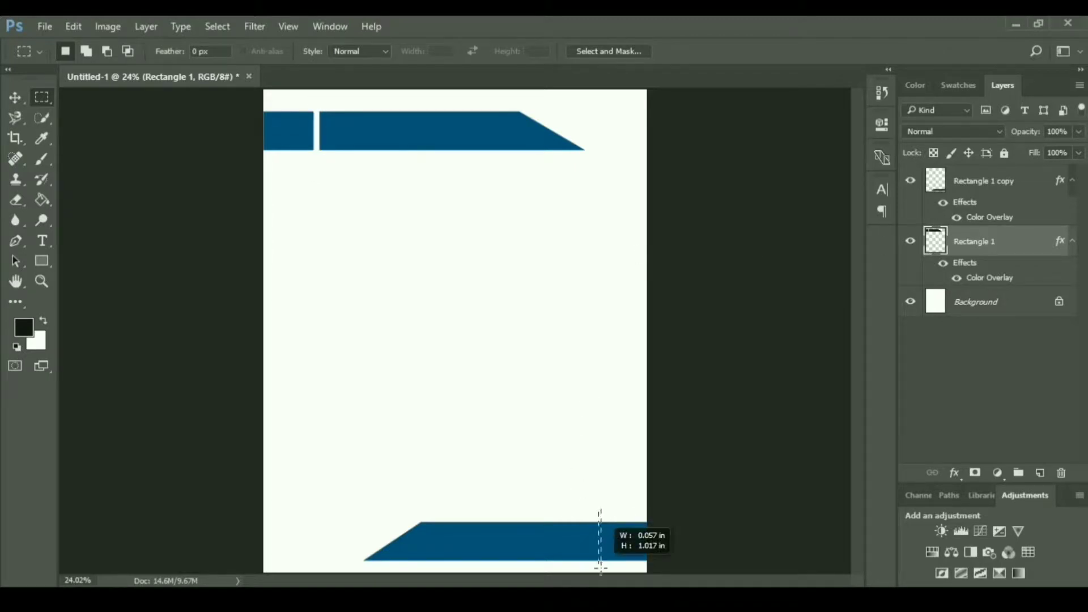
click(980, 183)
key(Delete)
key(ctrl+d)
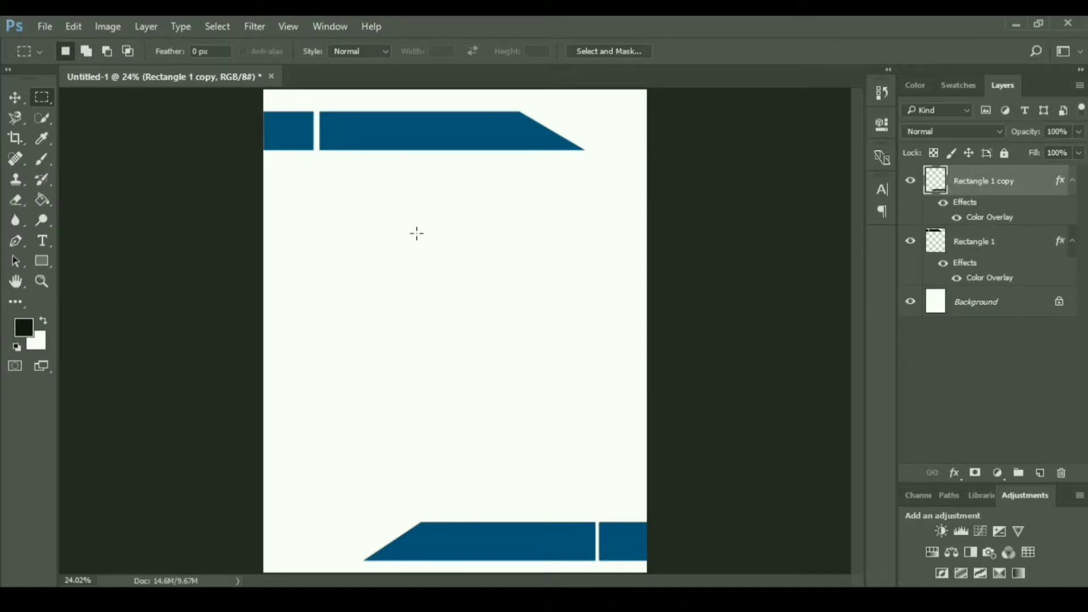
key(t)
click(350, 235)
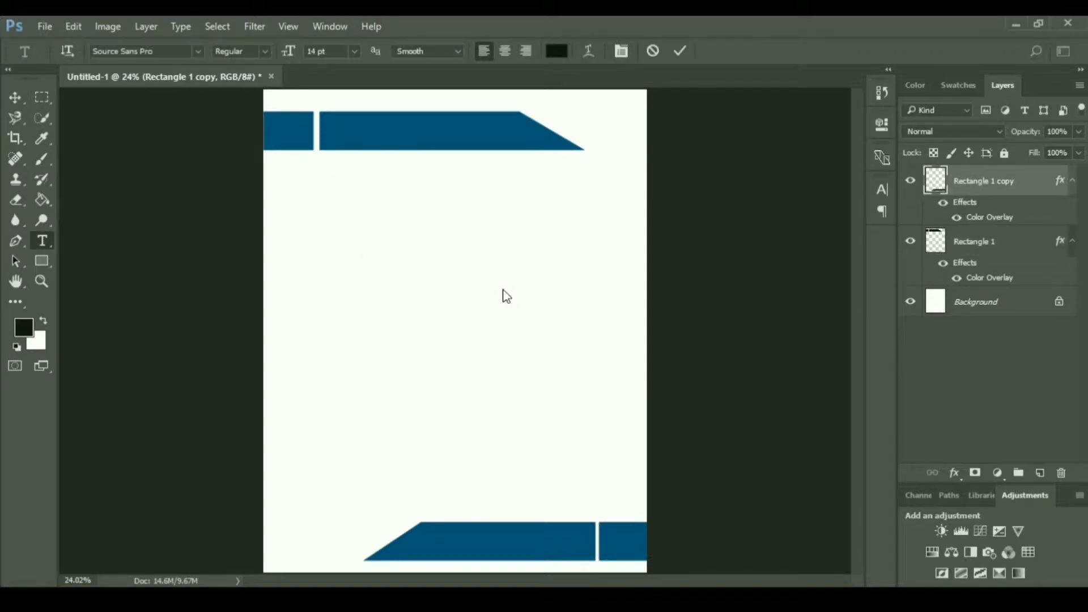
Type 01 at 23 pt and move it into the small top-left blue box.
drag(290, 60, 295, 61)
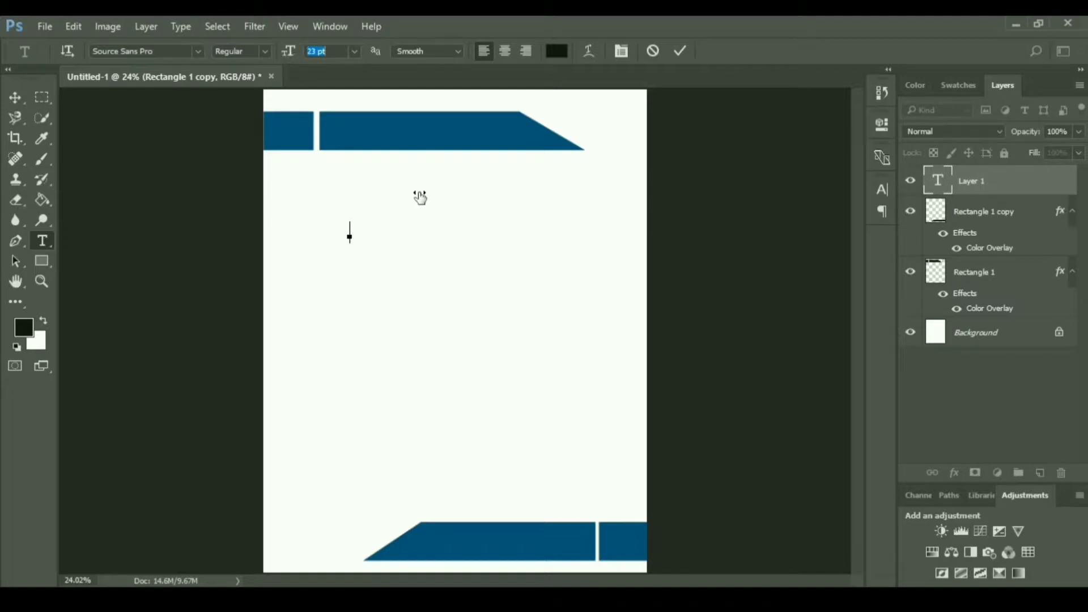
text(.)
key(BackSpace)
key(BackSpace)
text(01)
key(ctrl+Return)
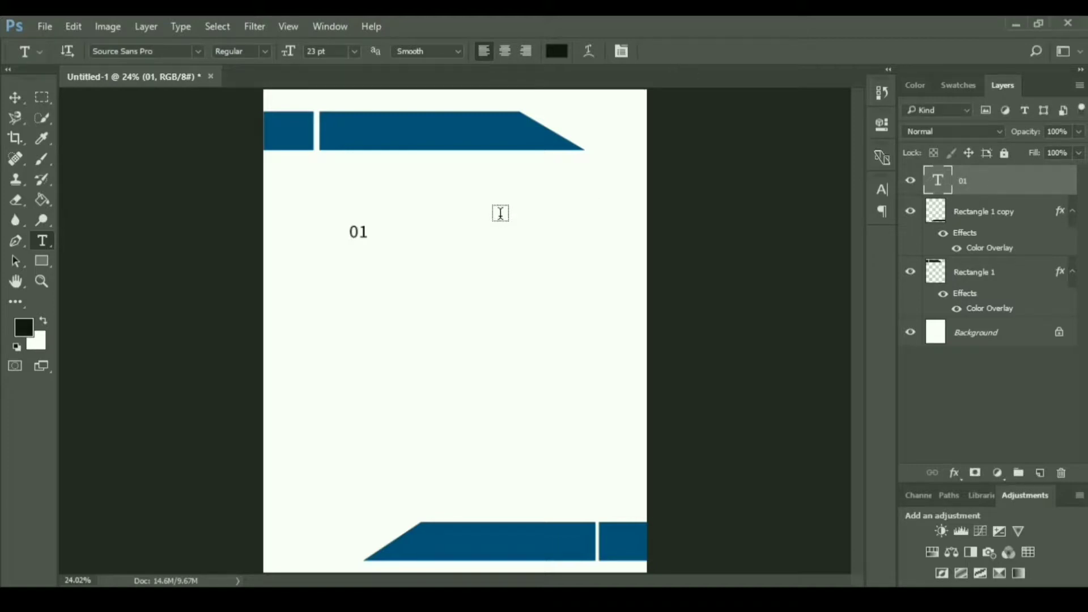
key(v)
mouse_move(357, 236)
mouse_down()
mouse_move(316, 141)
mouse_move(286, 132)
mouse_up()
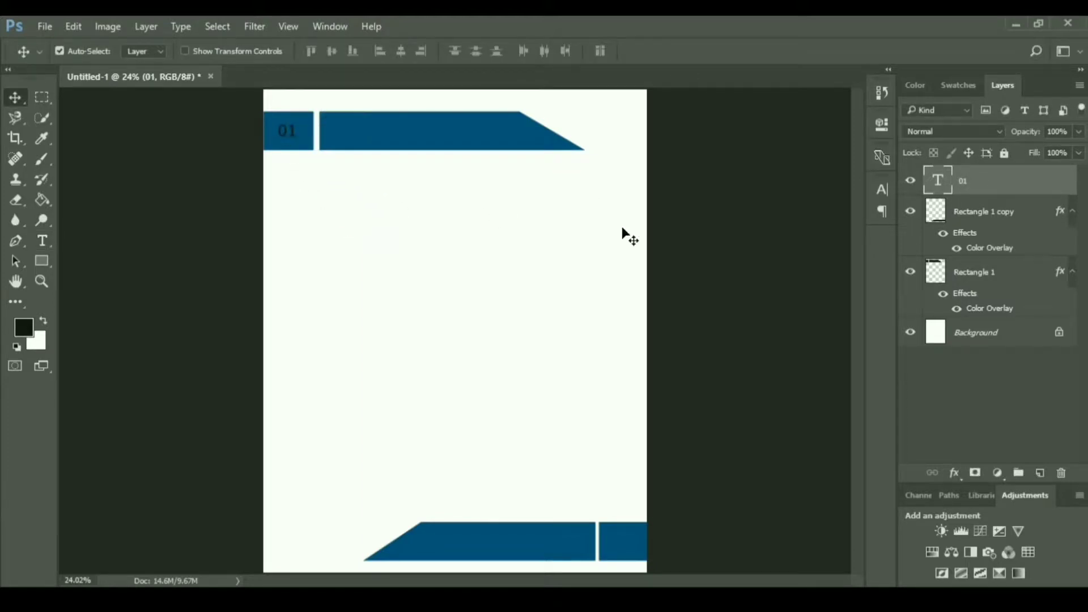
Recolour the 01 label white.
key(t)
click(287, 124)
key(ctrl+a)
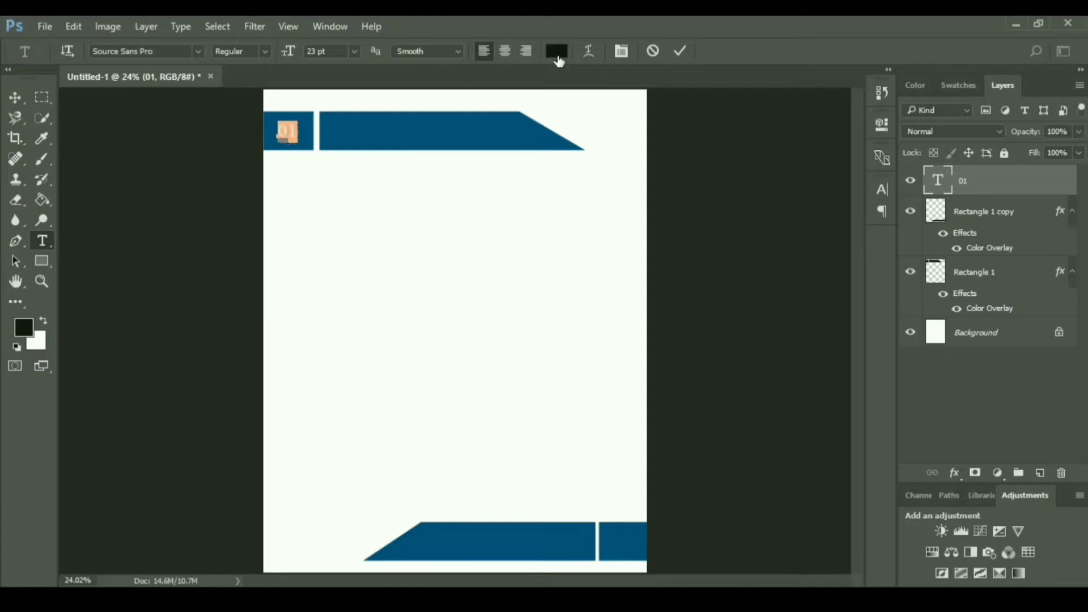
click(556, 51)
click(606, 317)
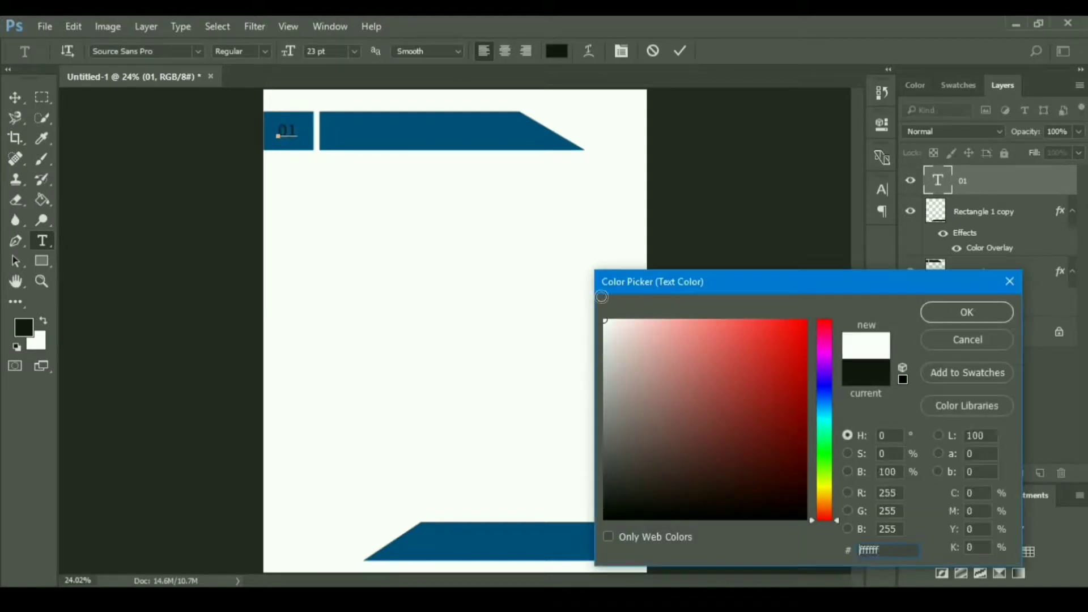
click(950, 314)
click(680, 49)
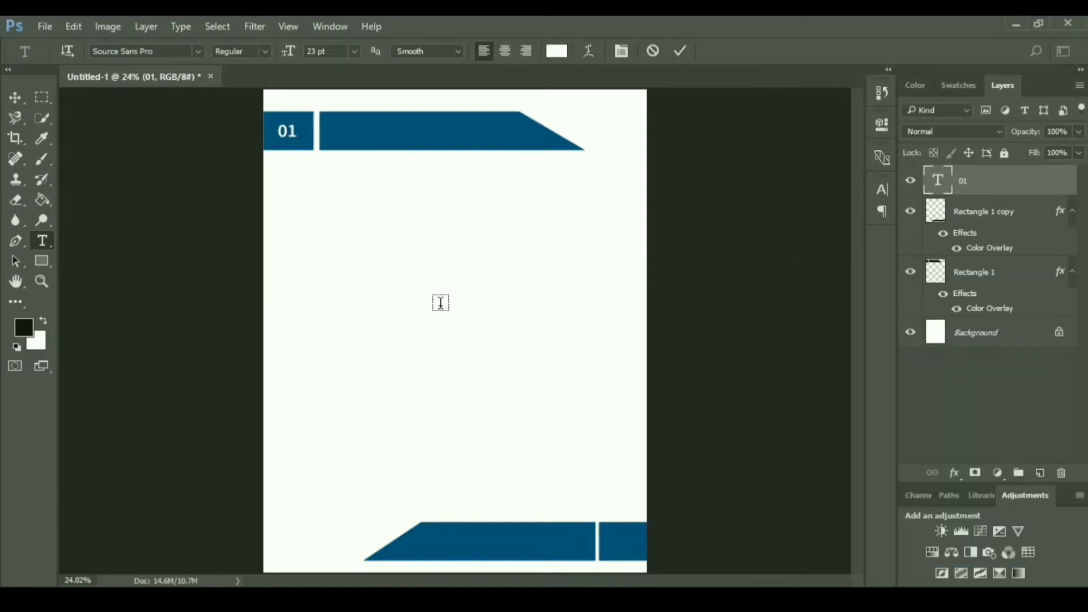
click(342, 128)
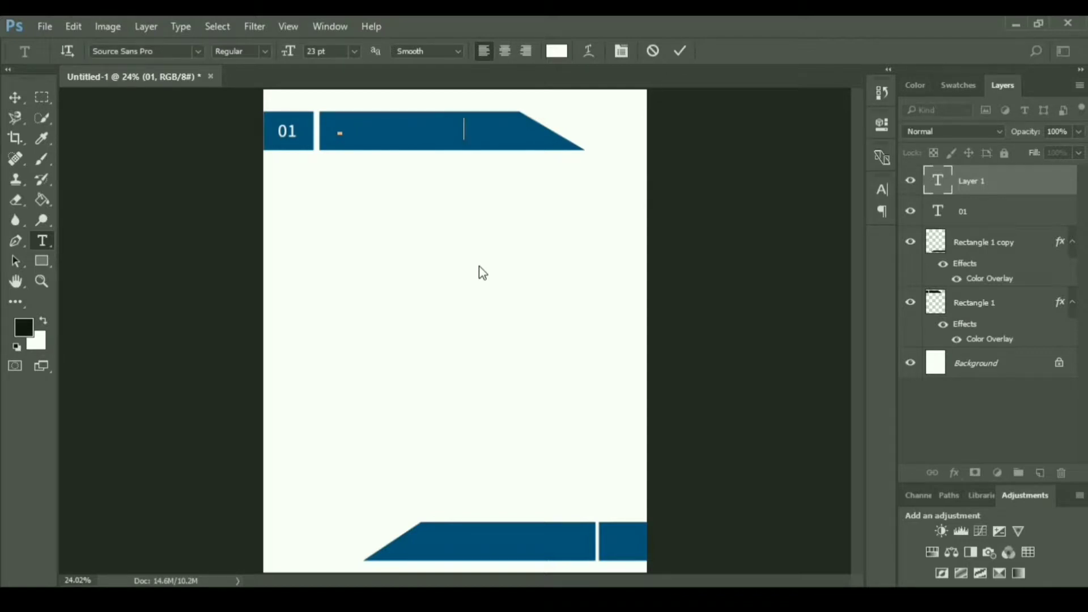
Place the 'Smartphone Mi Mix2' title in the top bar, nudging it and adding the missing space.
click(680, 53)
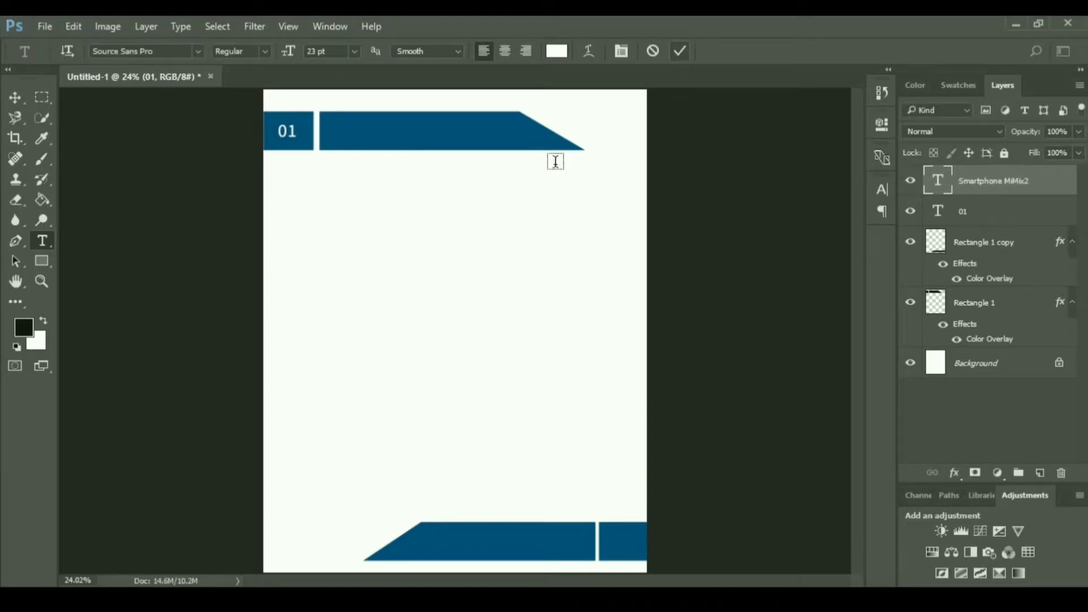
key(v)
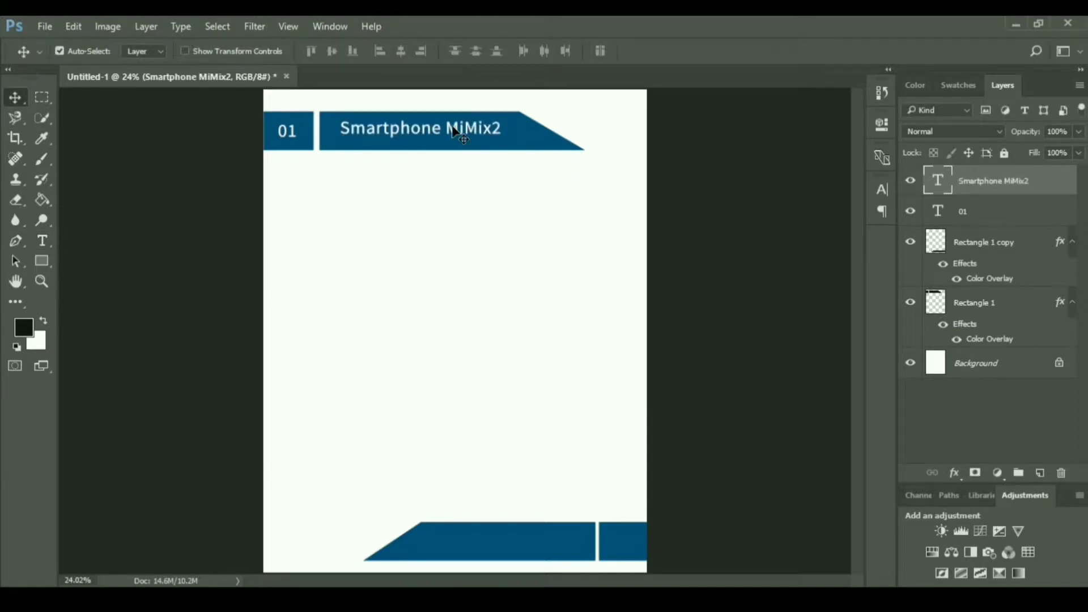
drag(453, 127, 456, 129)
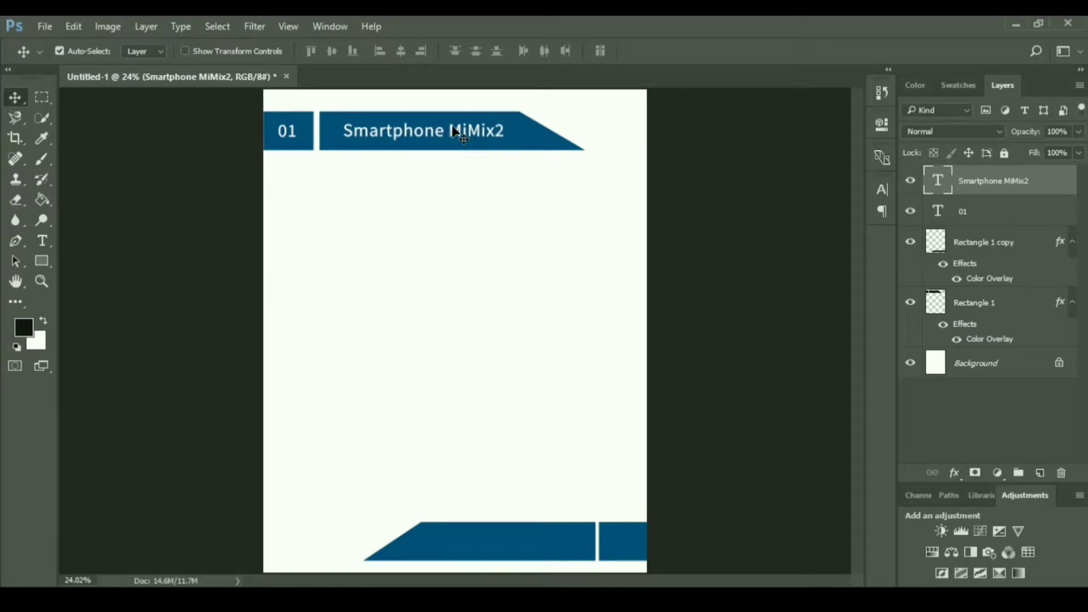
key(t)
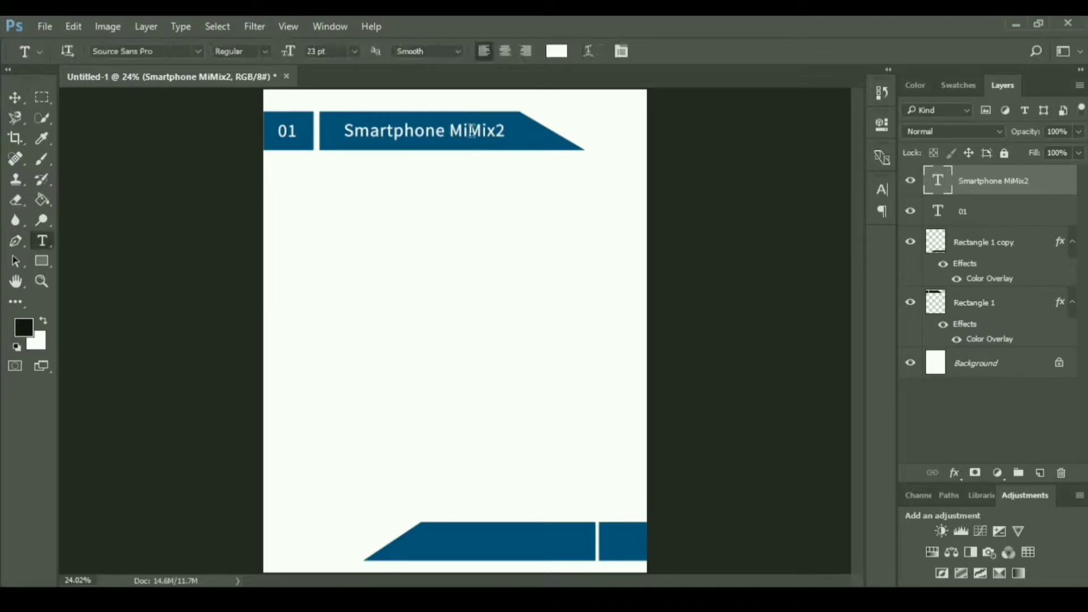
click(468, 132)
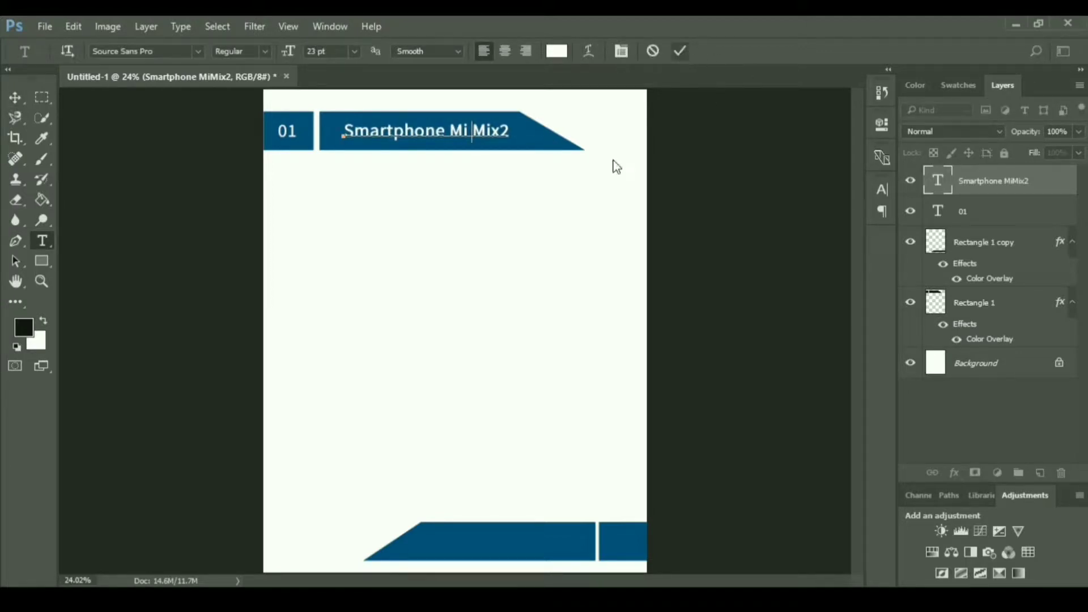
key(ctrl+Return)
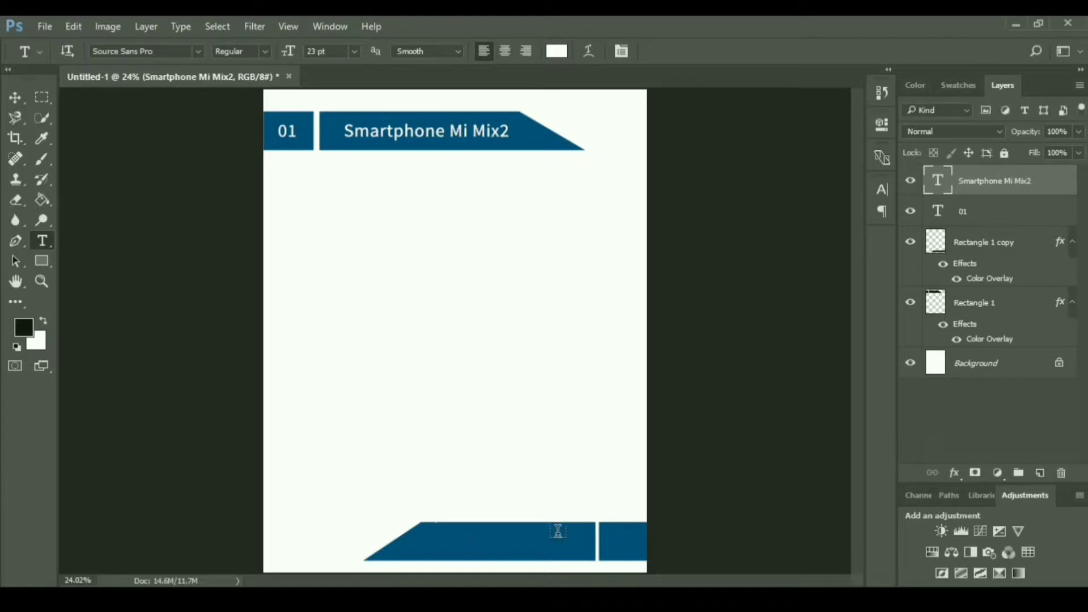
click(464, 542)
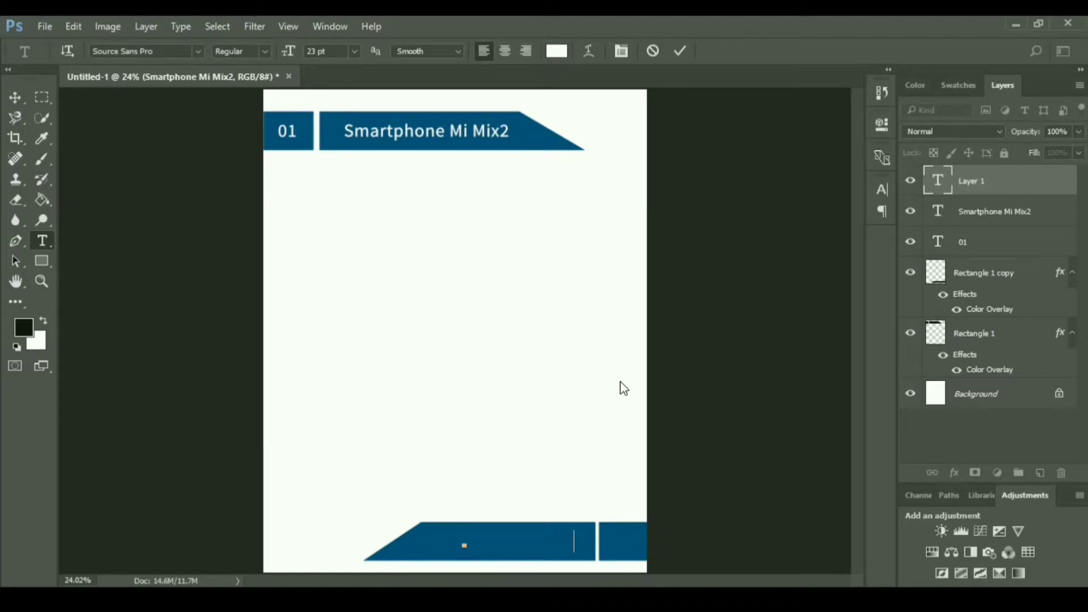
Commit the 'Published by' footer text and nudge it left and slightly down.
click(618, 188)
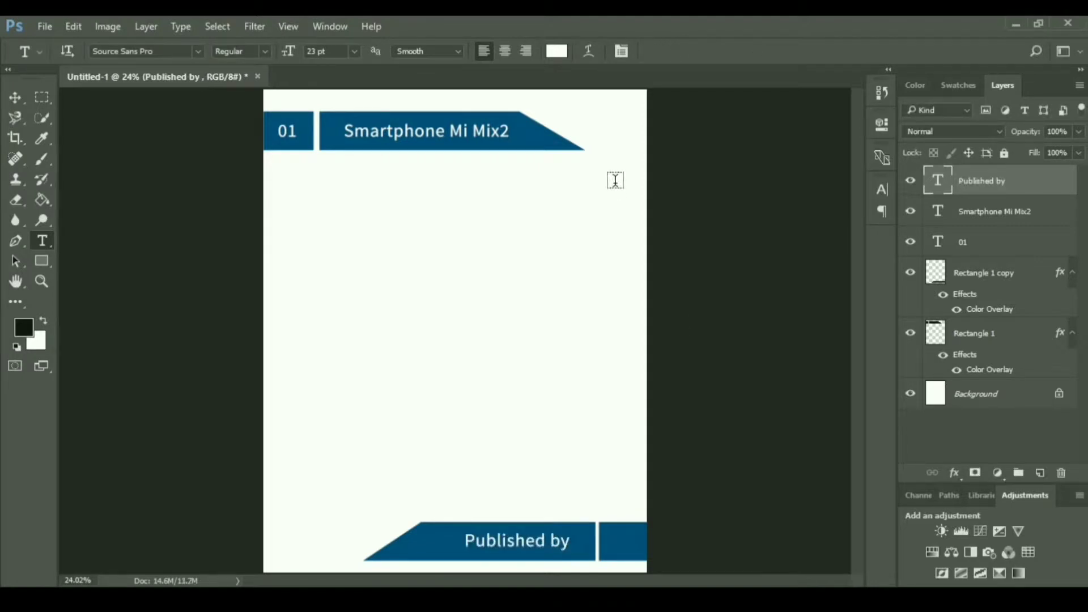
key(v)
key(shift+Left)
key(shift+Left)
key(shift+Left)
key(shift+Left)
key(shift+Left)
key(shift+Left)
key(shift+Left)
key(shift+Left)
key(shift+Left)
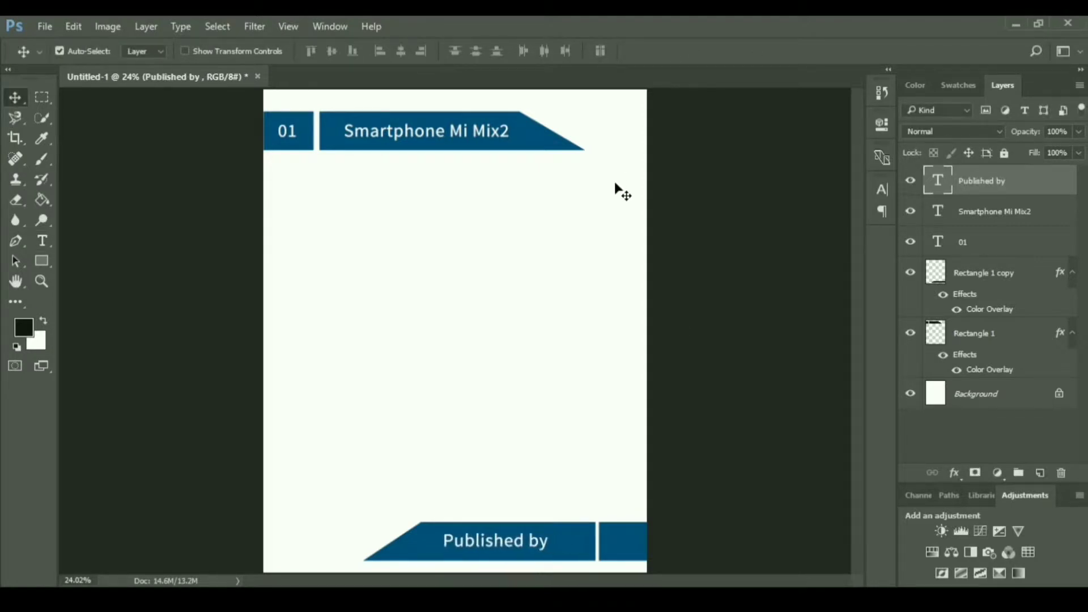
key(shift+Left)
key(shift+Left)
key(shift+Left)
key(shift+Left)
key(shift+Left)
key(shift+Left)
key(shift+Left)
key(shift+Left)
key(shift+Down)
key(shift+Left)
key(shift+Left)
key(shift+Left)
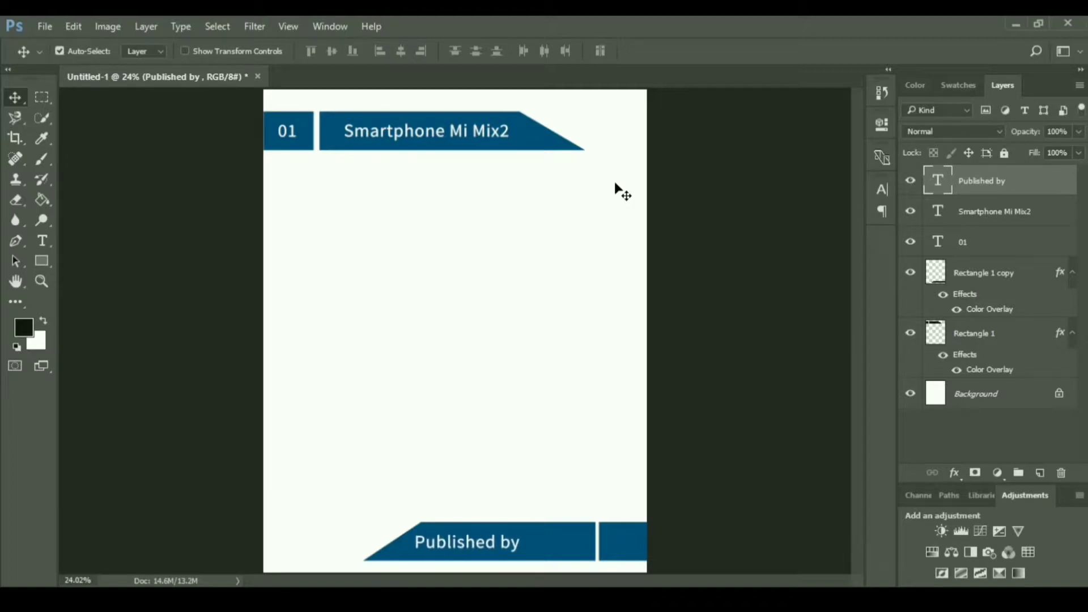
key(shift+Left)
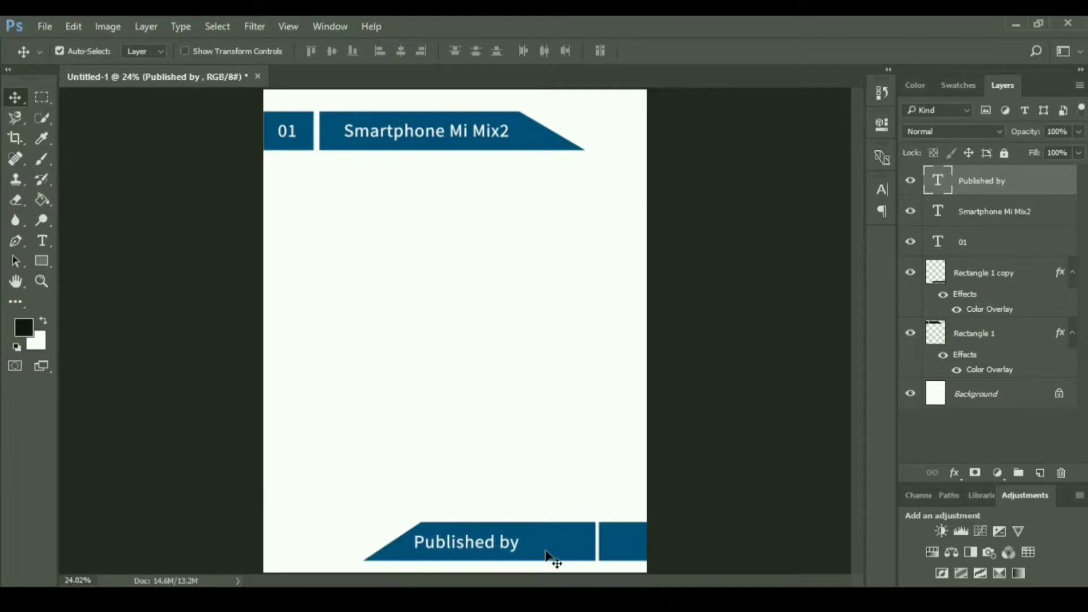
Complete the footer as 'Published by: PRST' and add a 02 label in the right box.
key(t)
click(573, 542)
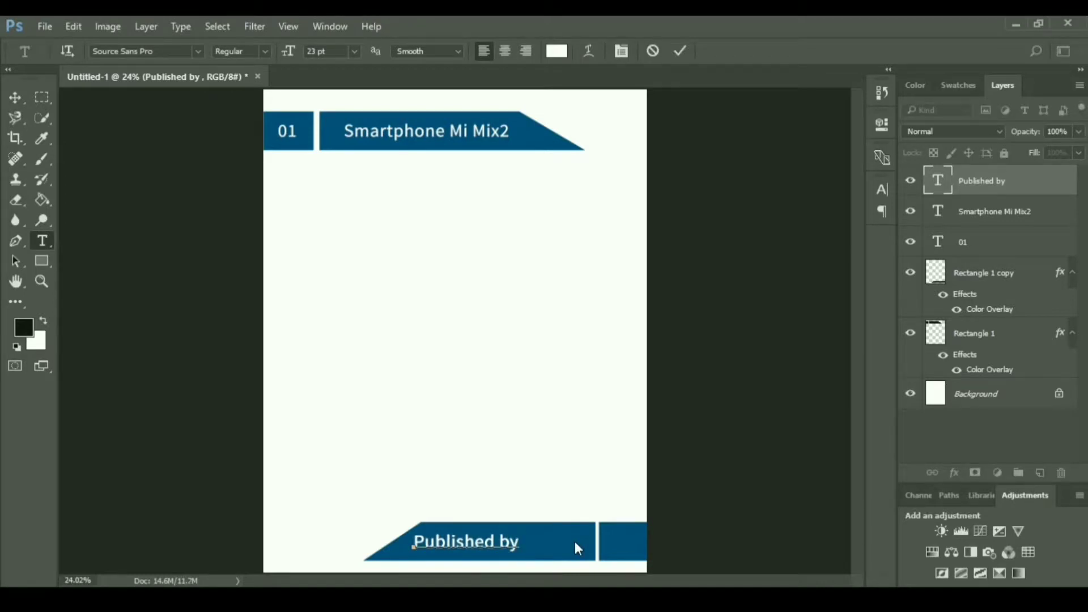
text(by)
text(: P)
text(RST)
click(681, 52)
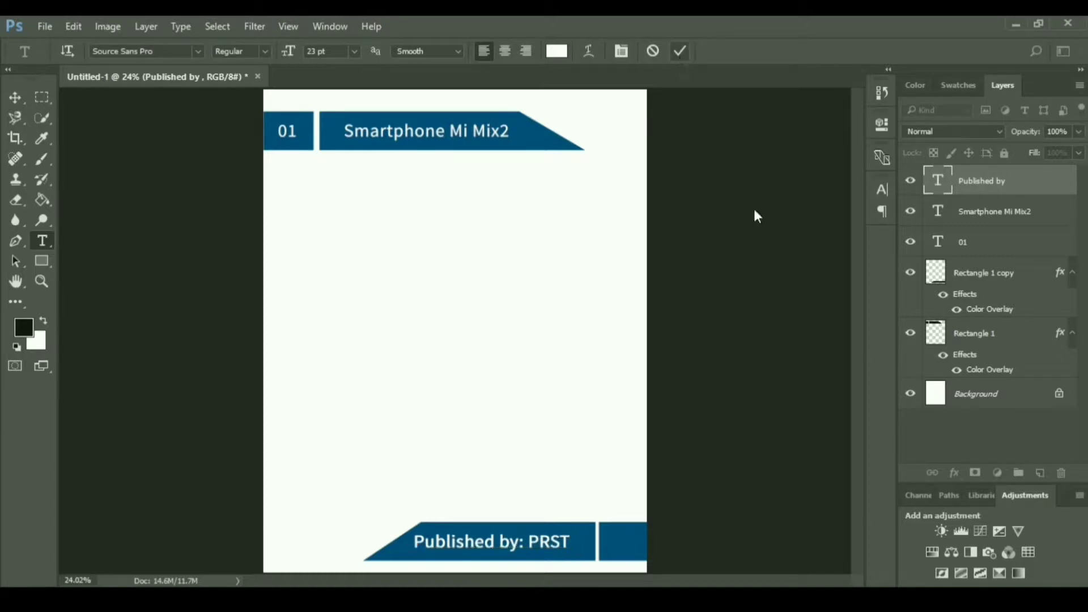
click(733, 541)
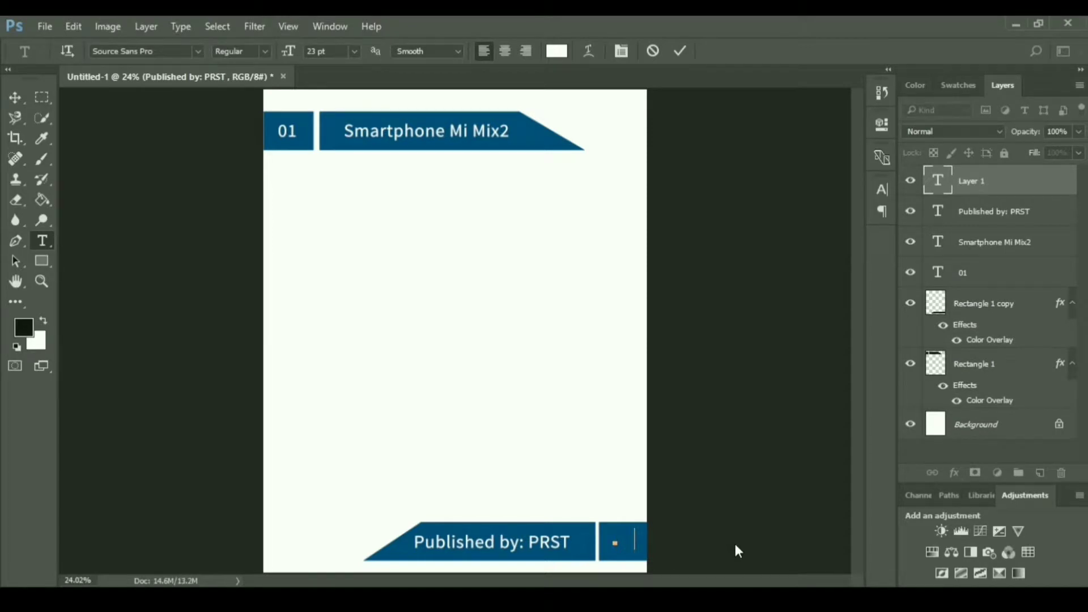
click(679, 51)
text(02)
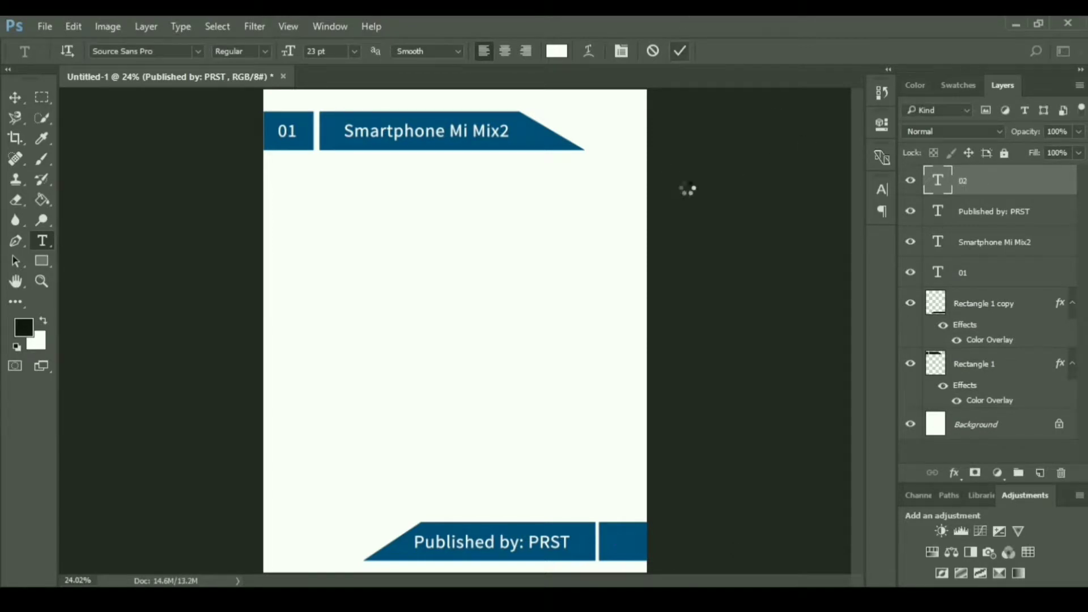
key(v)
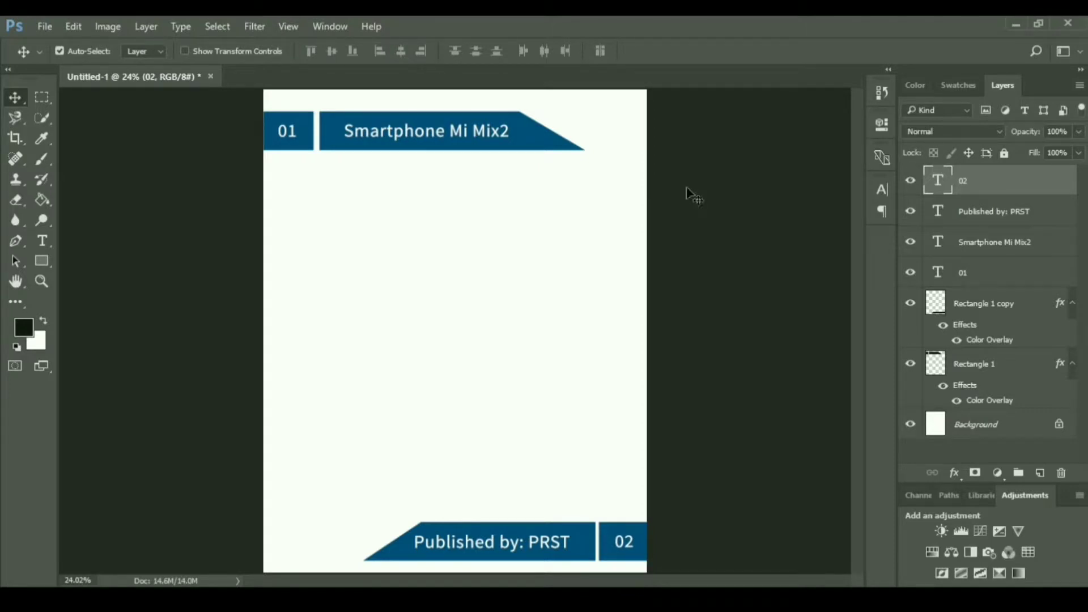
Paste the Mi Mix 2 paragraph into a text box below the header in black, 14 pt.
key(t)
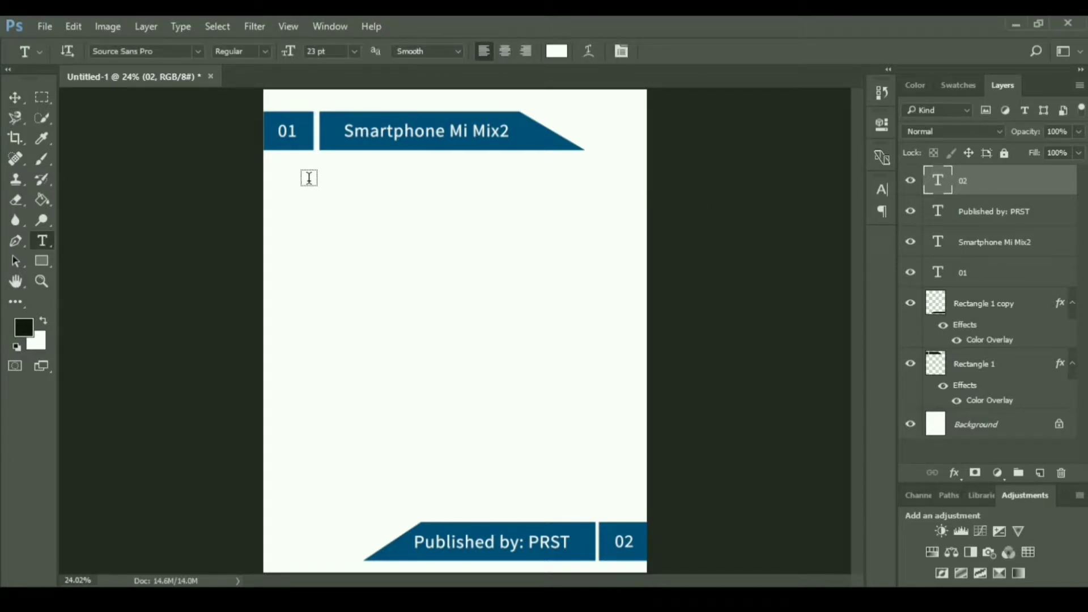
drag(311, 183, 563, 265)
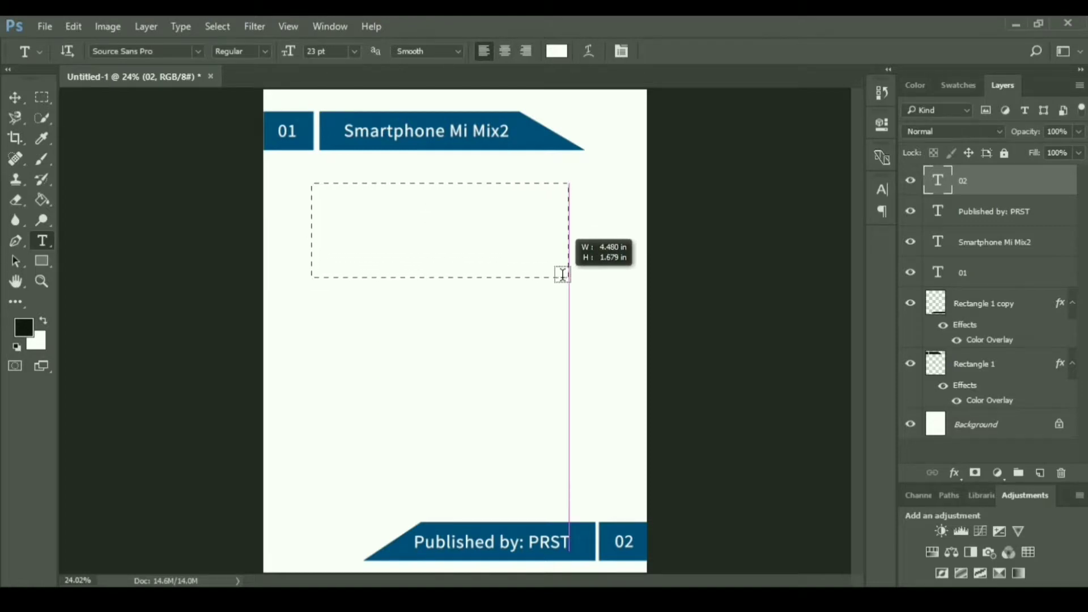
drag(563, 266, 570, 283)
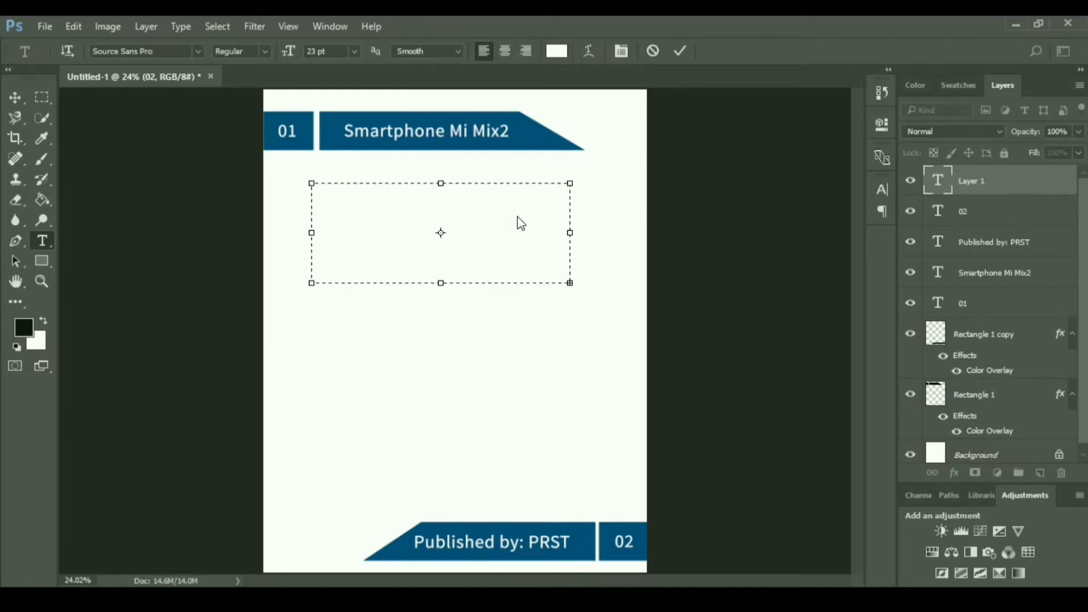
key(ctrl+v)
click(557, 51)
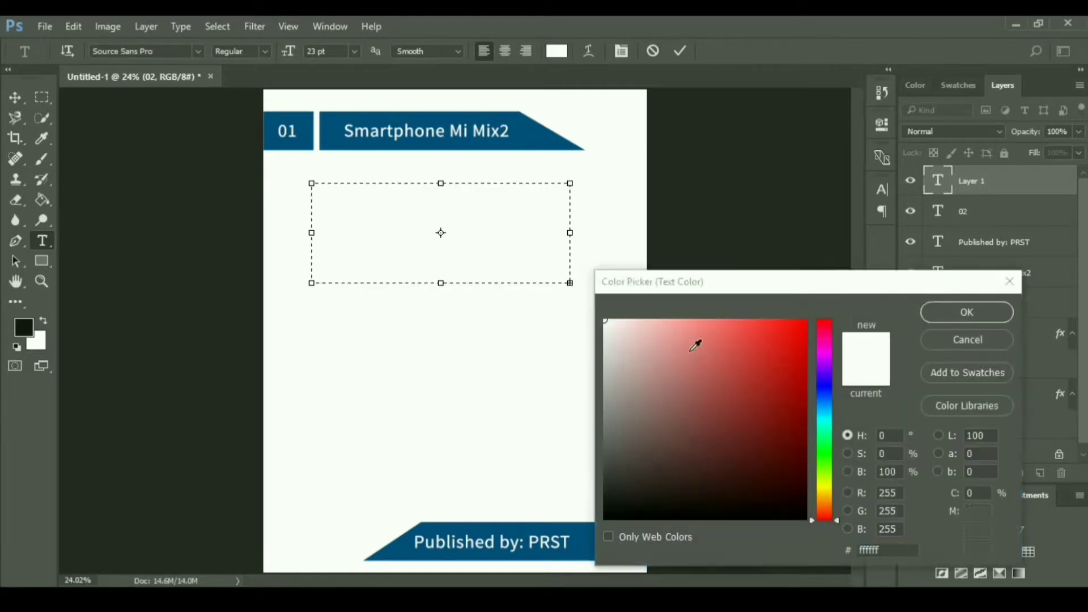
click(605, 518)
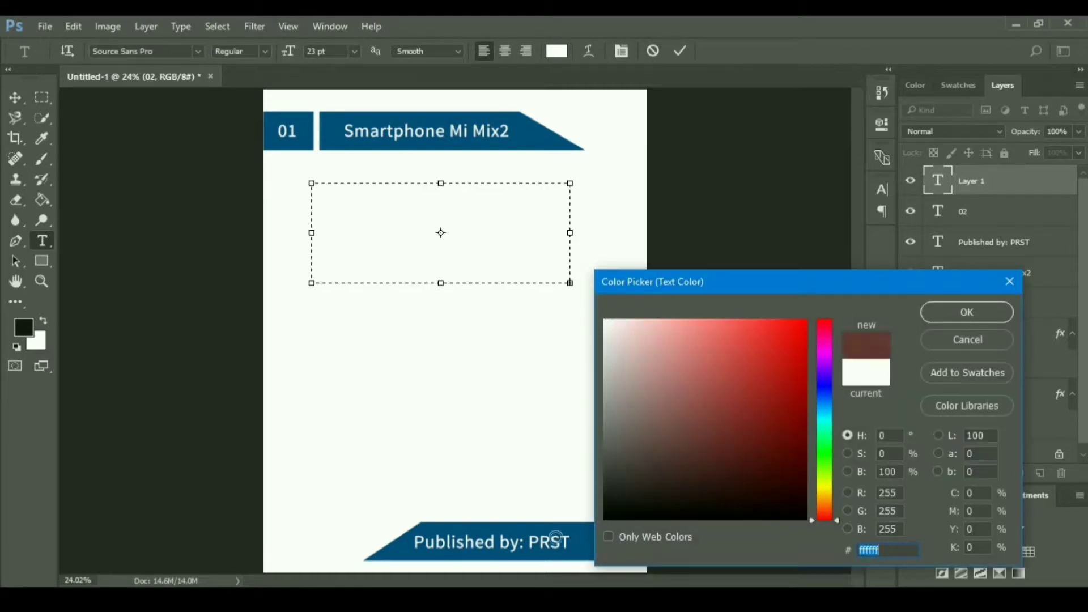
click(993, 314)
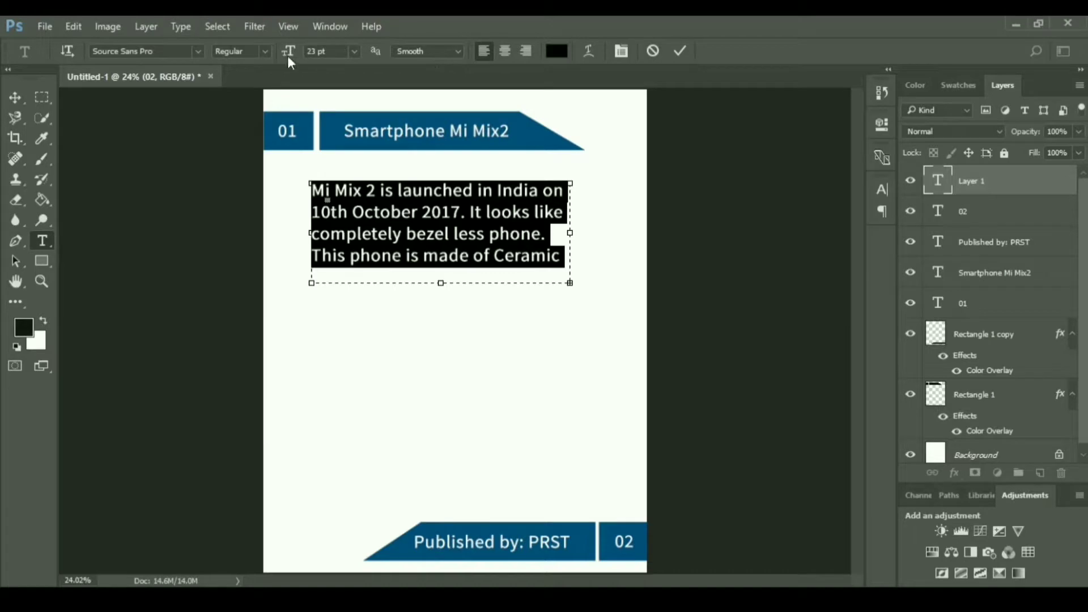
drag(289, 57, 276, 54)
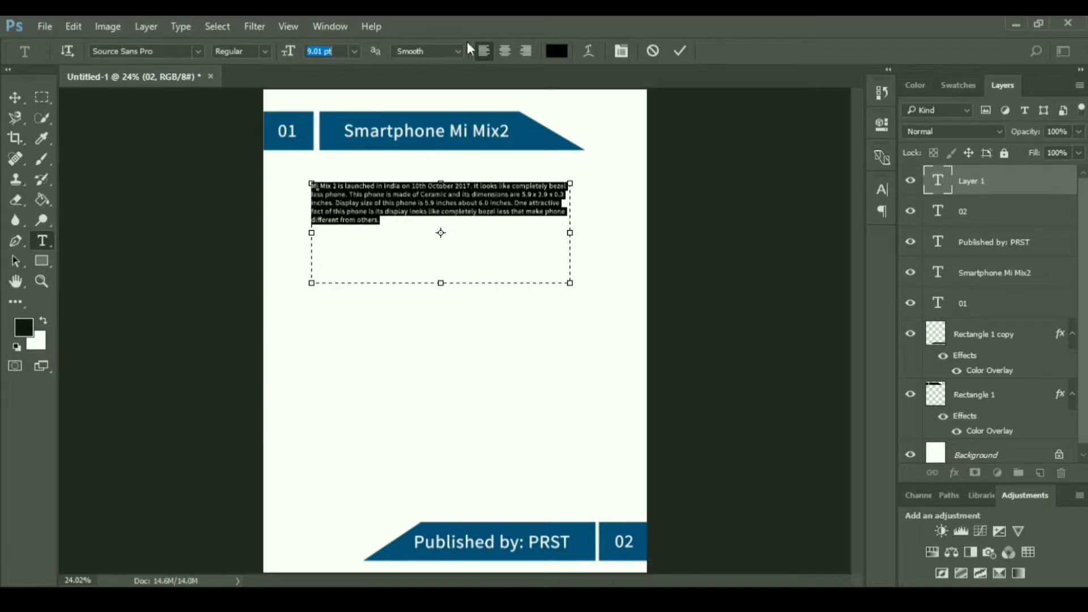
key(BackSpace)
text(14)
key(Return)
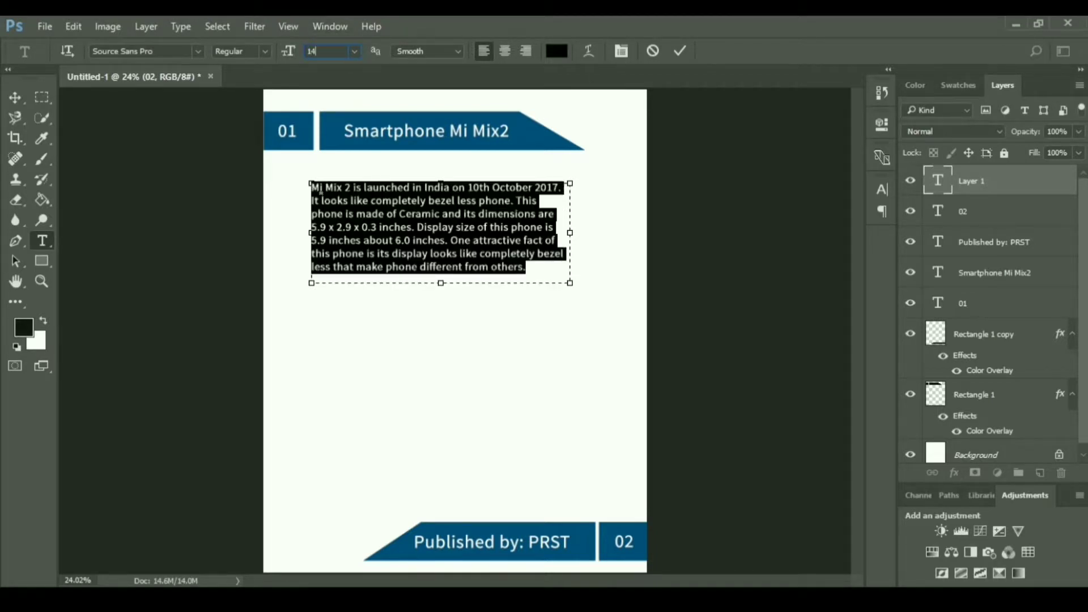
click(681, 53)
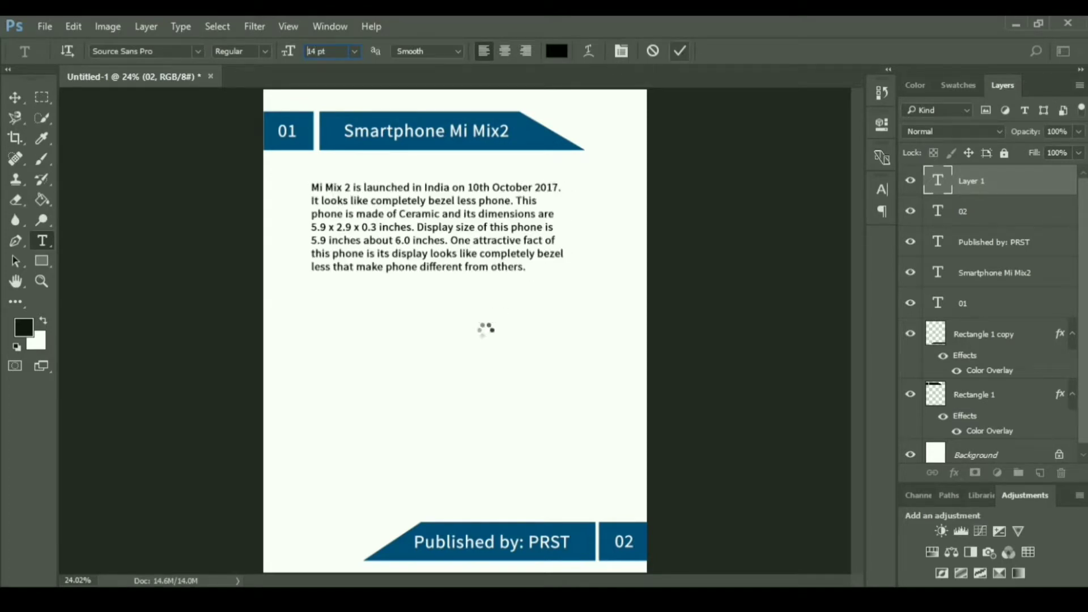
Nudge the paragraph slightly left to align it under the header.
key(v)
key(shift+Left)
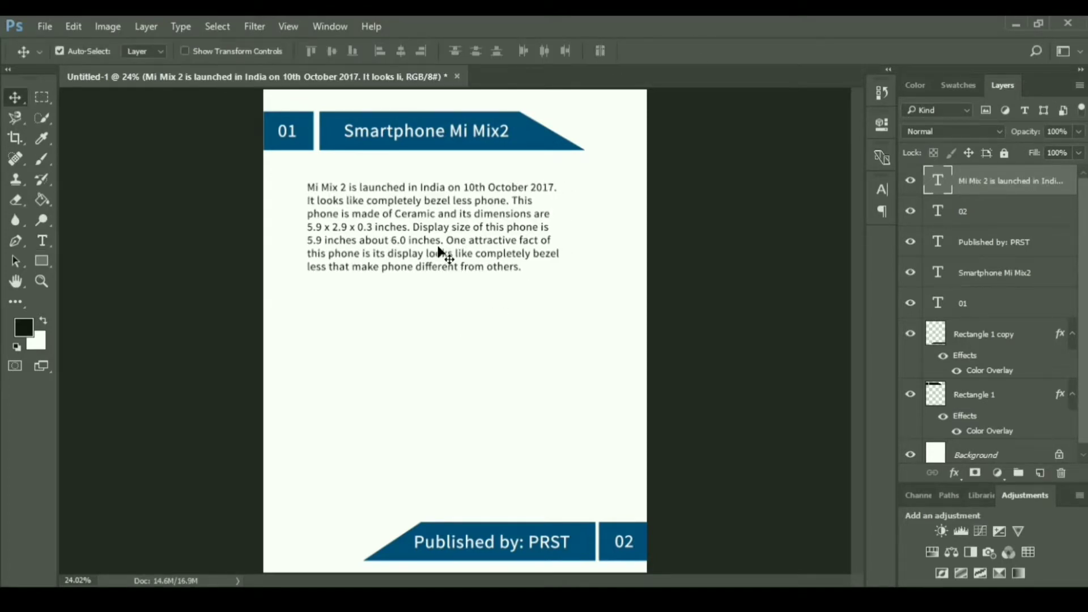
key(shift+Left)
key(shift+Left)
key(shift+Left)
key(shift+Left)
key(shift+Left)
key(shift+Left)
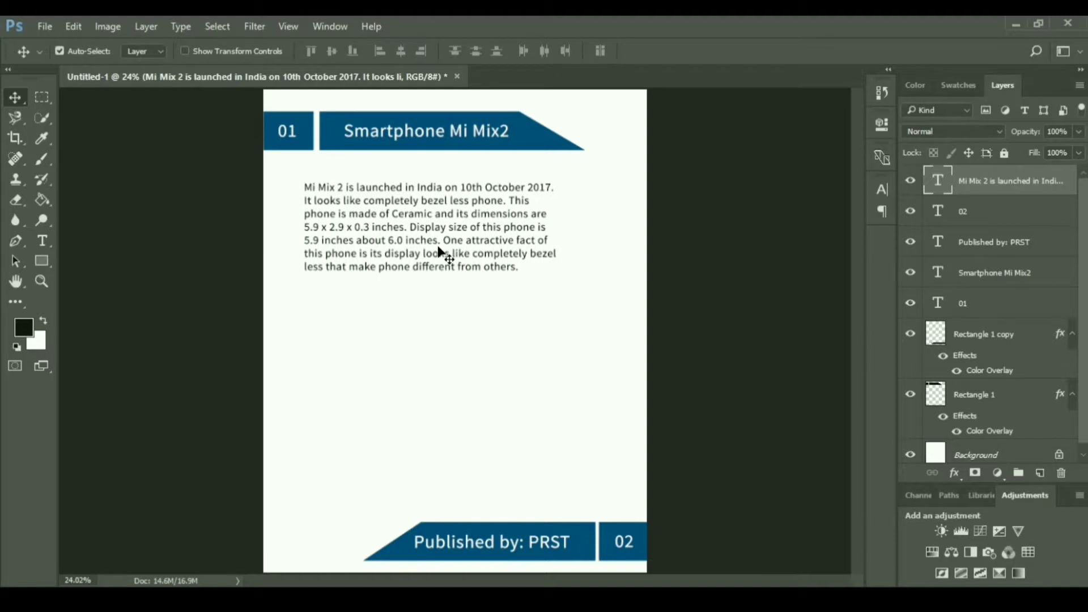
key(shift+Left)
key(shift+Left)
key(shift+Left)
key(shift+Left)
key(t)
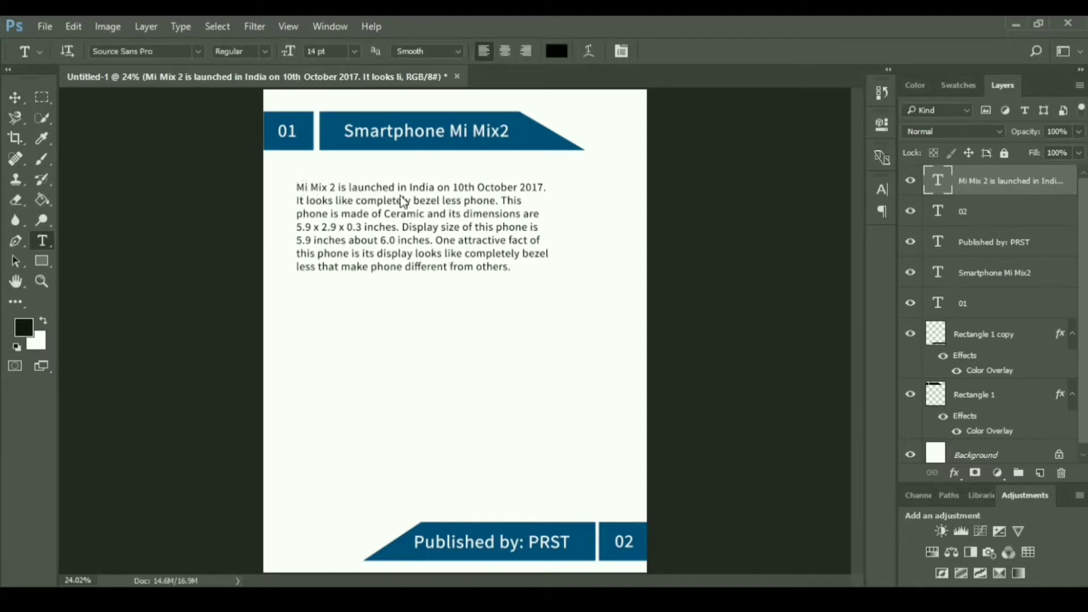
click(295, 184)
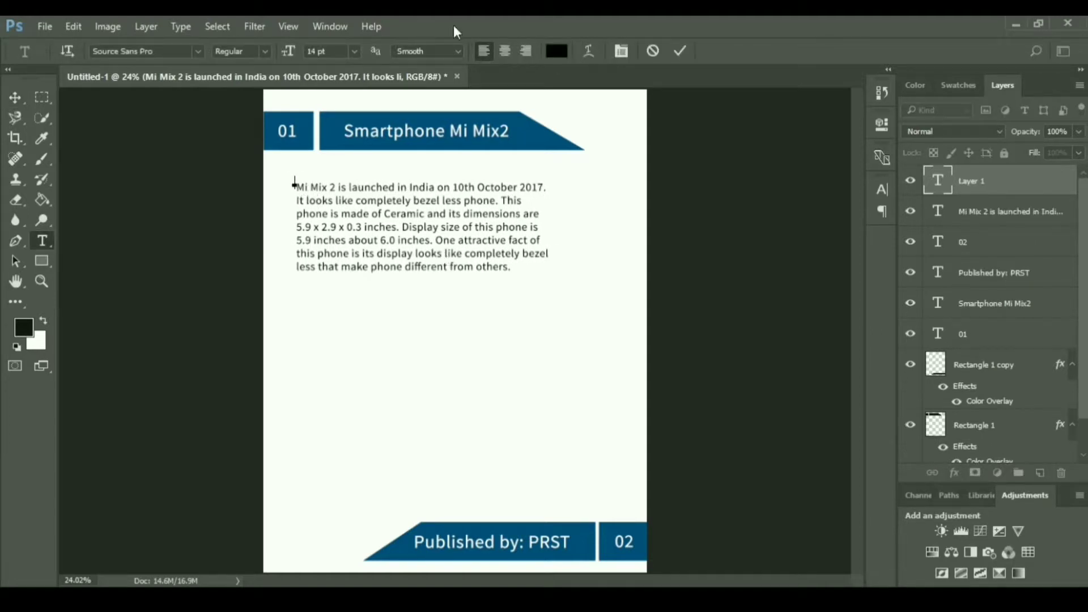
click(679, 52)
Indent the first line of the Mi Mix 2 paragraph, remove the stray space, and commit.
click(425, 197)
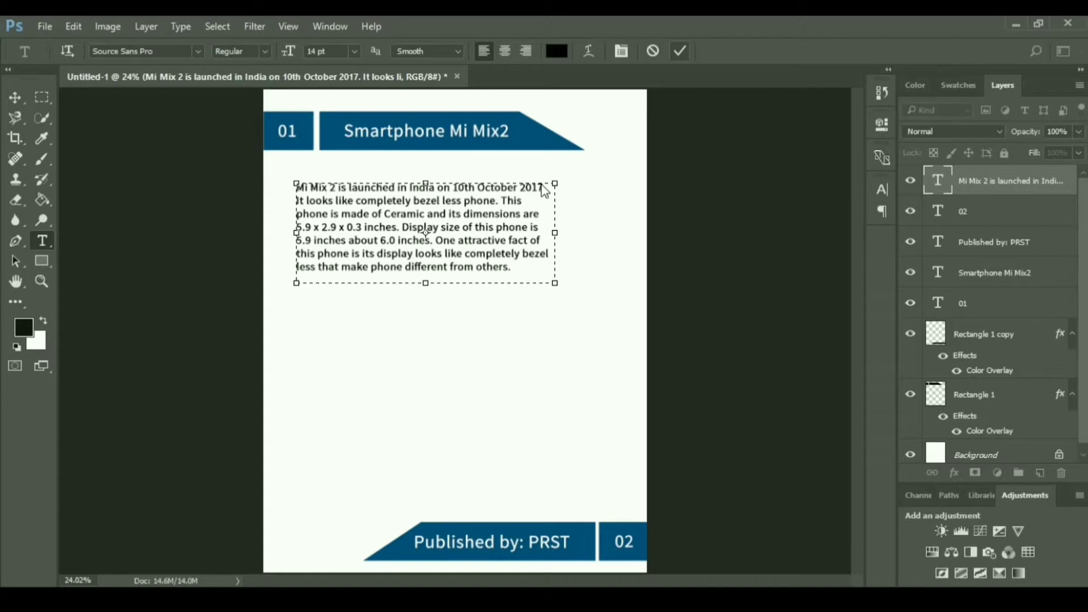
key(ctrl+Return)
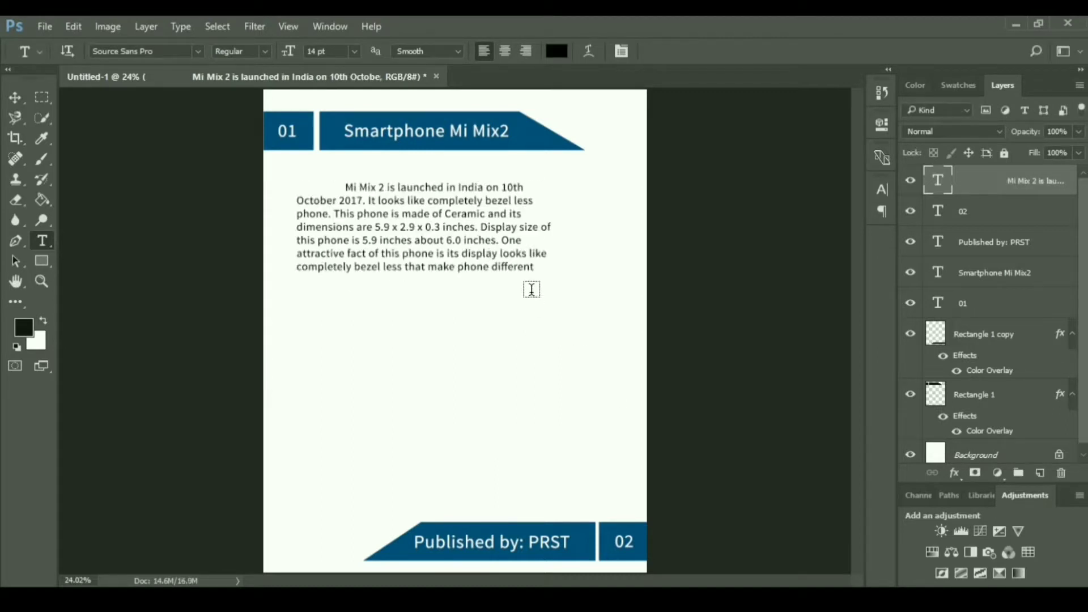
click(479, 241)
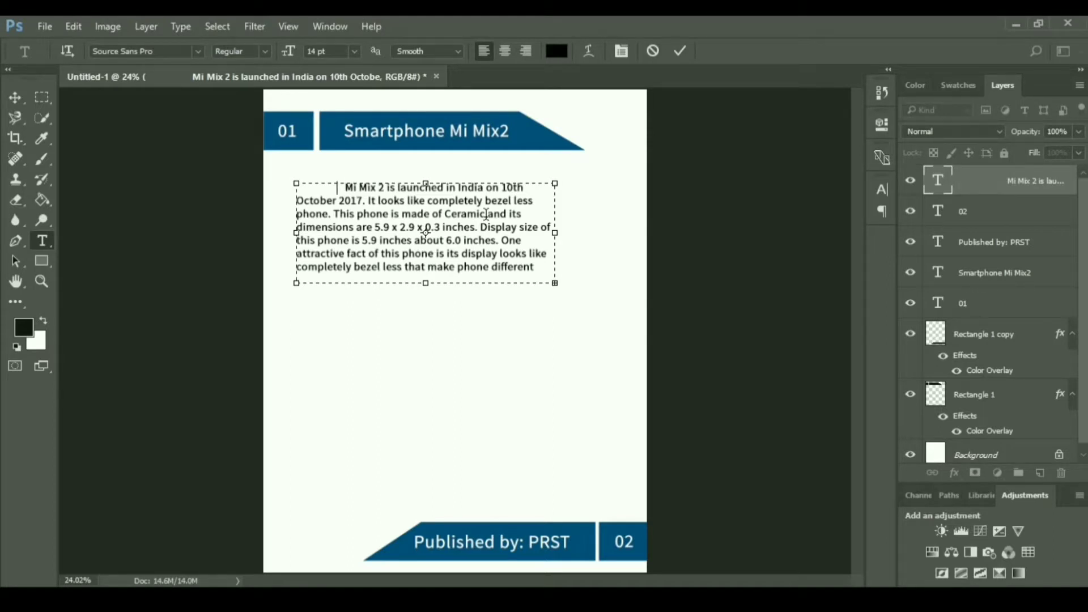
key(Delete)
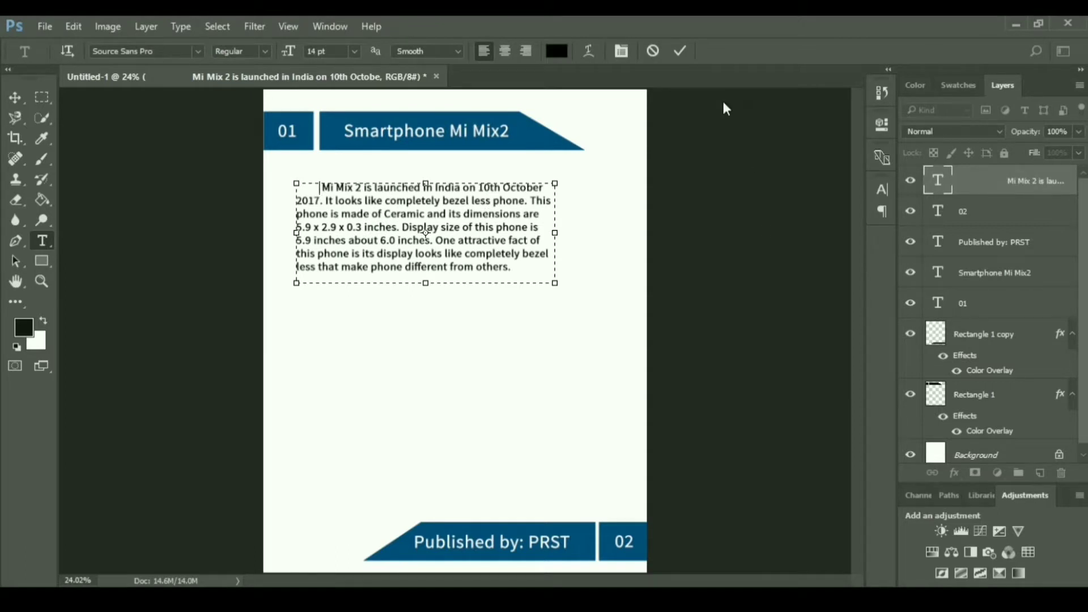
click(680, 51)
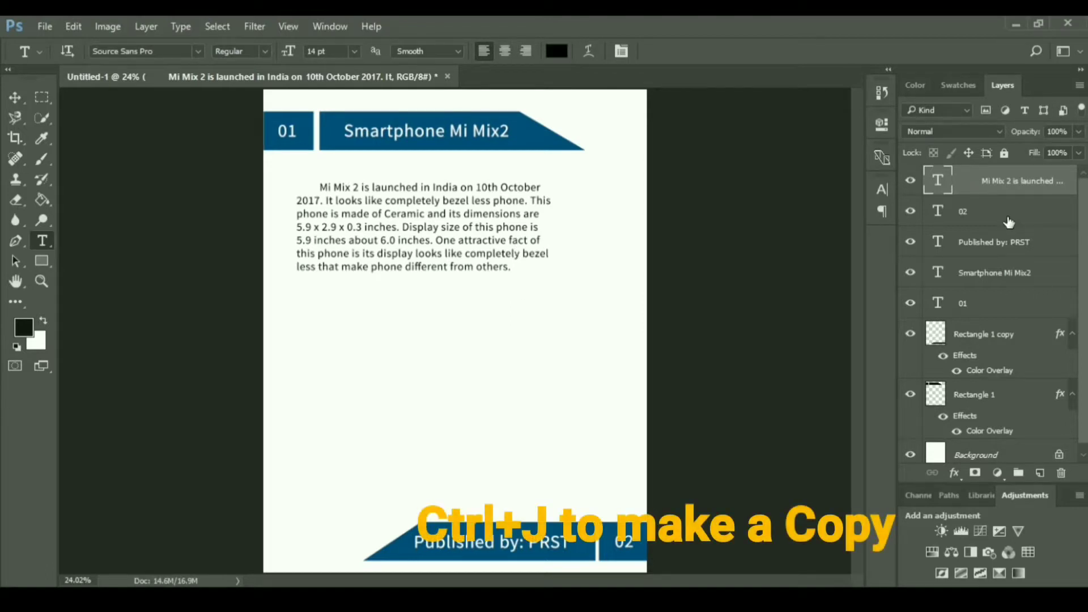
Duplicate the paragraph layer and place the copy below the original, shifted right.
key(ctrl+j)
key(v)
drag(442, 276, 437, 351)
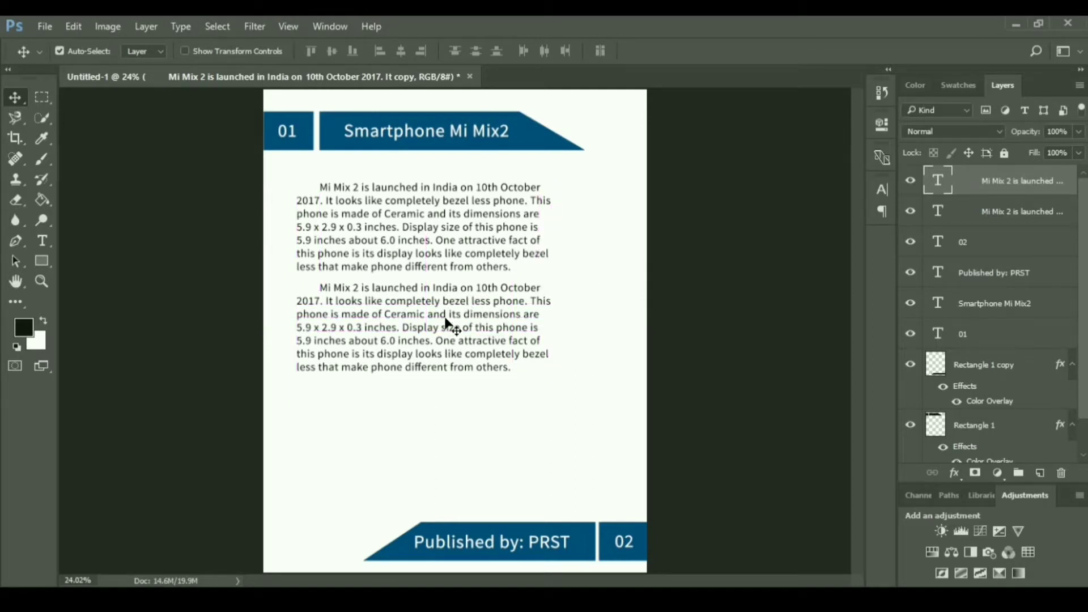
drag(446, 324, 491, 340)
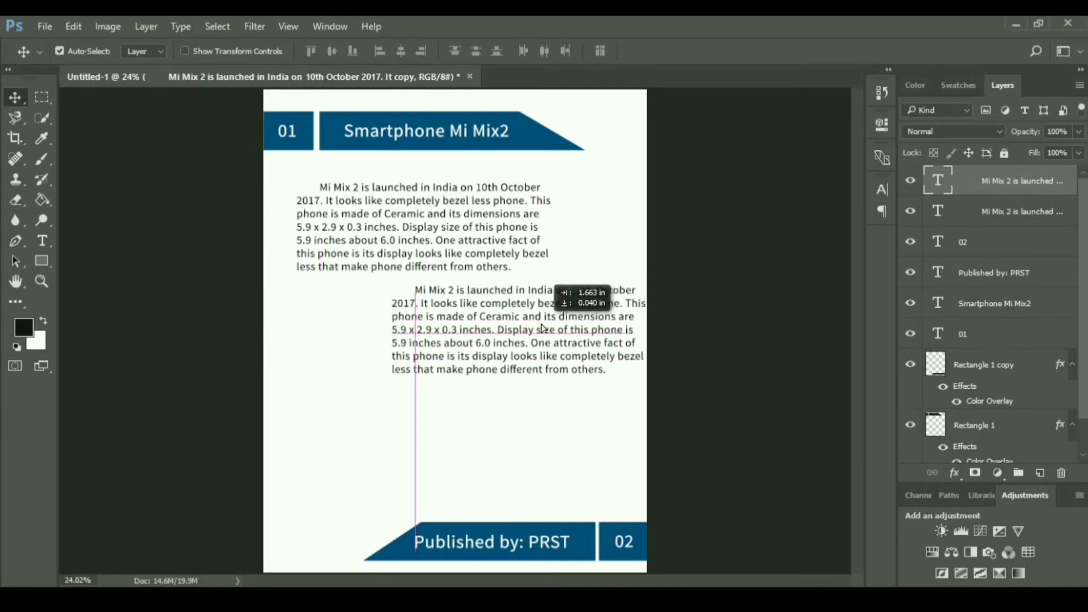
Drag a third paragraph copy near the page bottom and nudge the lower two paragraphs down.
click(415, 232)
key(ctrl)
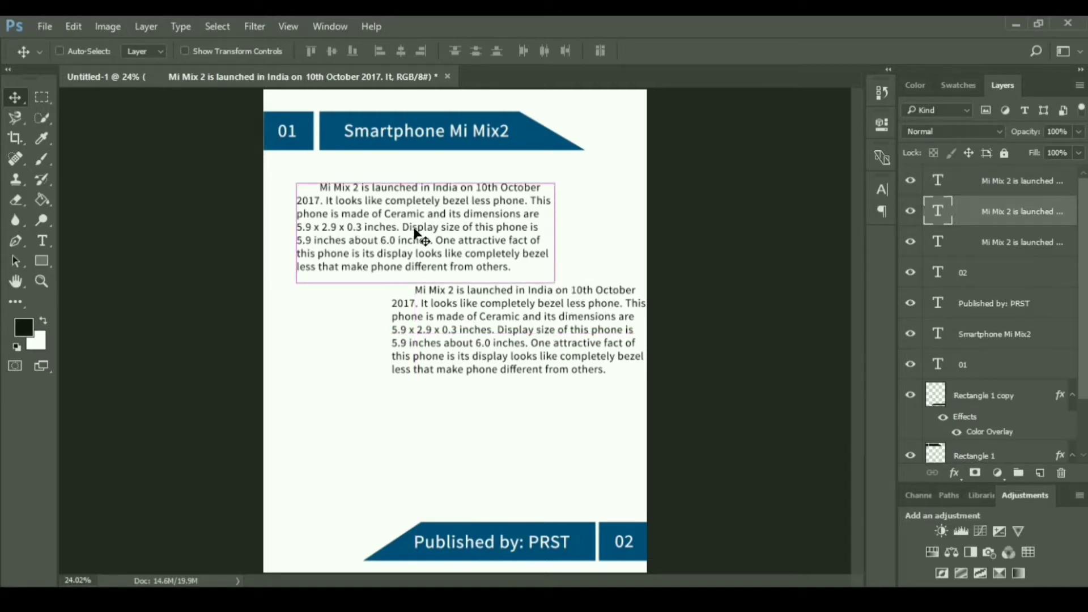
drag(416, 232, 421, 449)
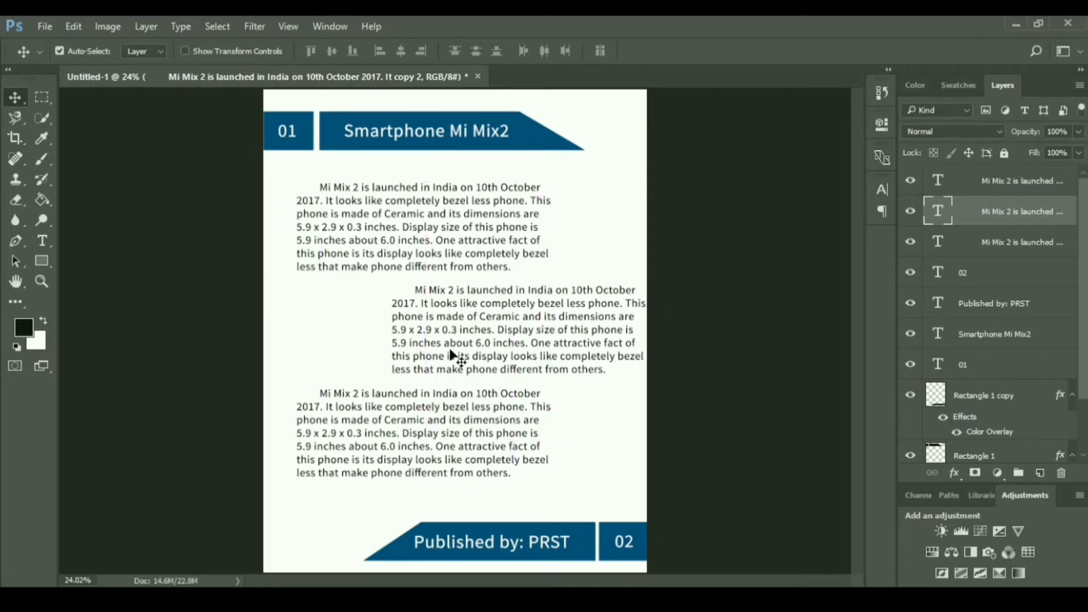
key(shift+Down)
key(shift+Down)
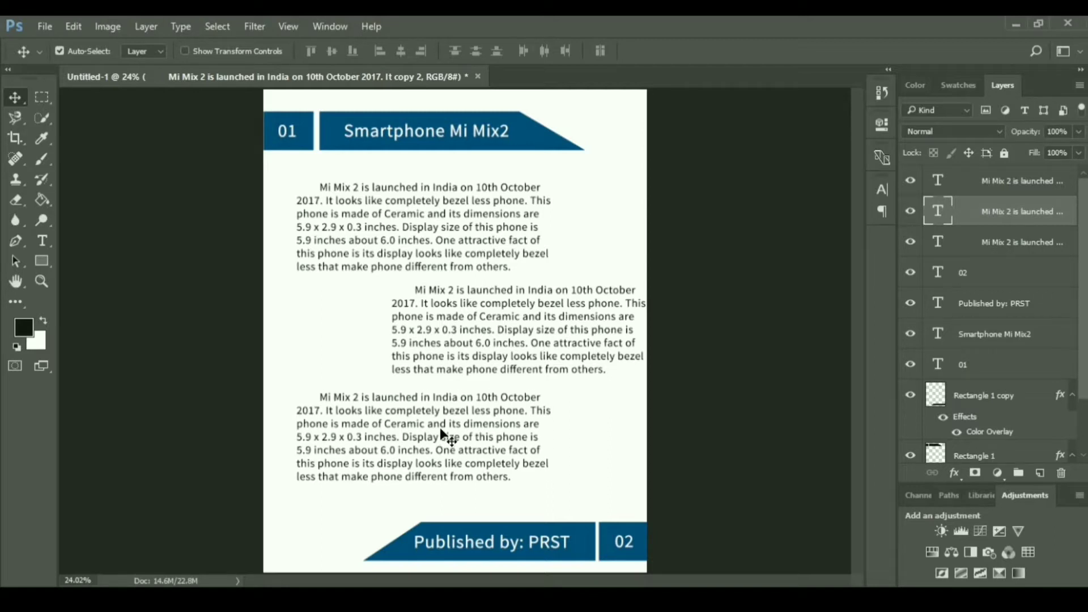
key(shift+Down)
key(shift+Down)
click(546, 352)
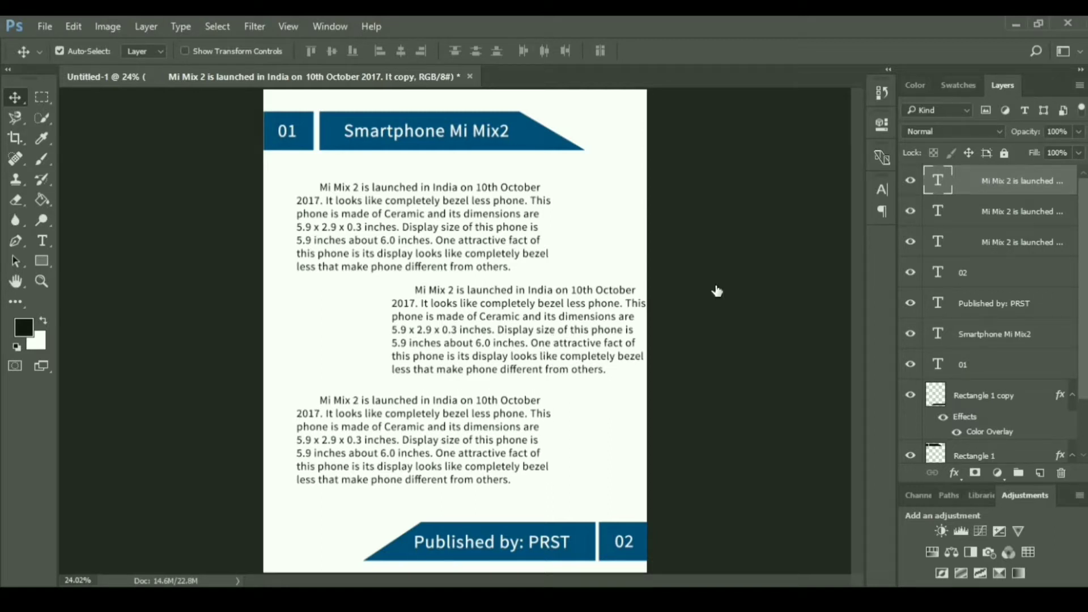
key(shift+Down)
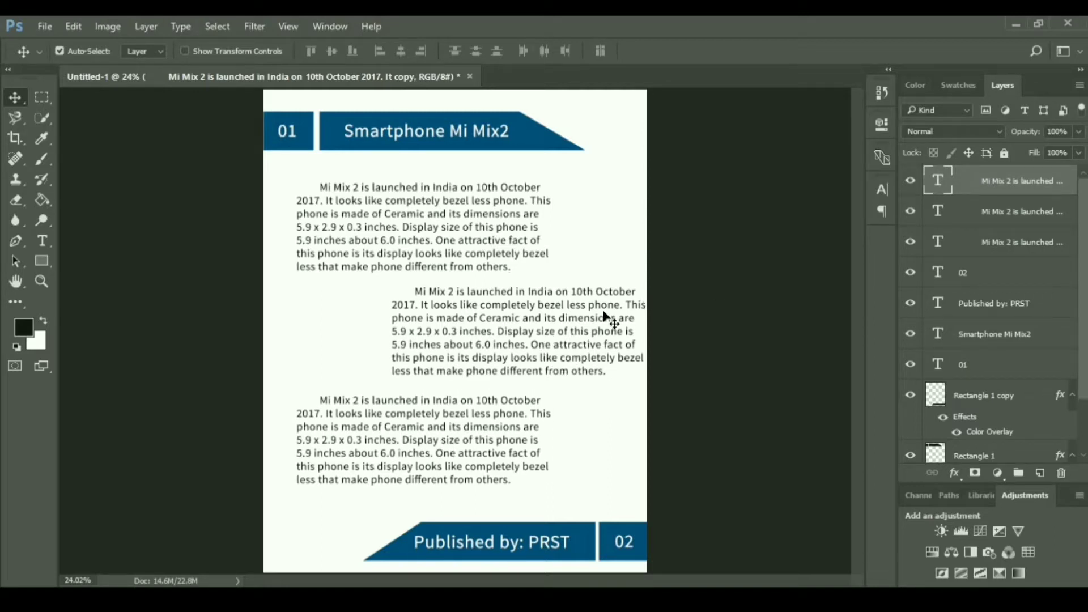
key(shift+Down)
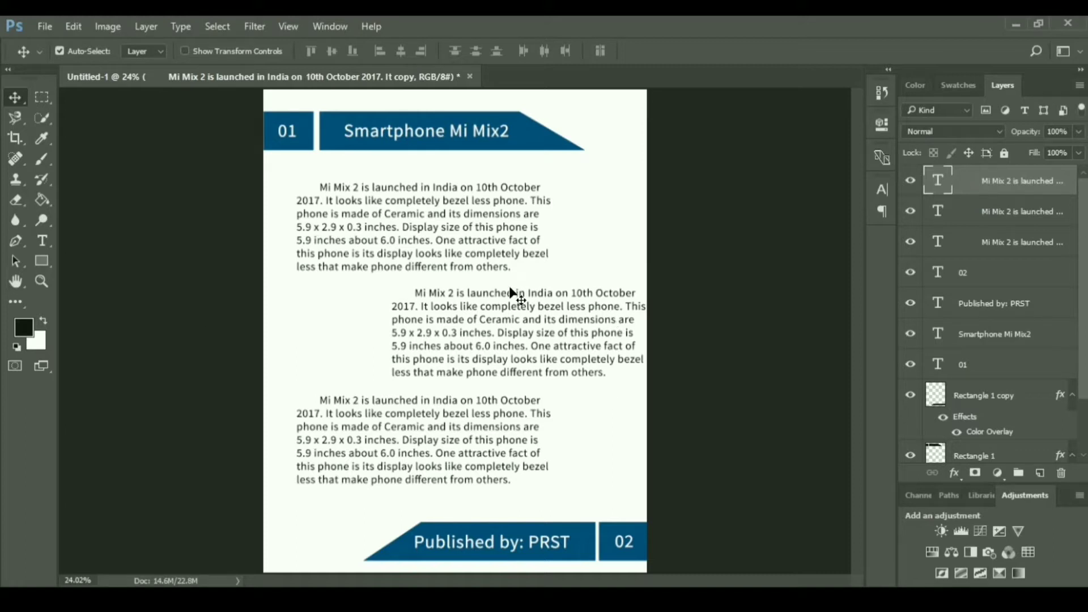
Edit the header text so it reads Mix 2 and commit.
key(t)
click(505, 133)
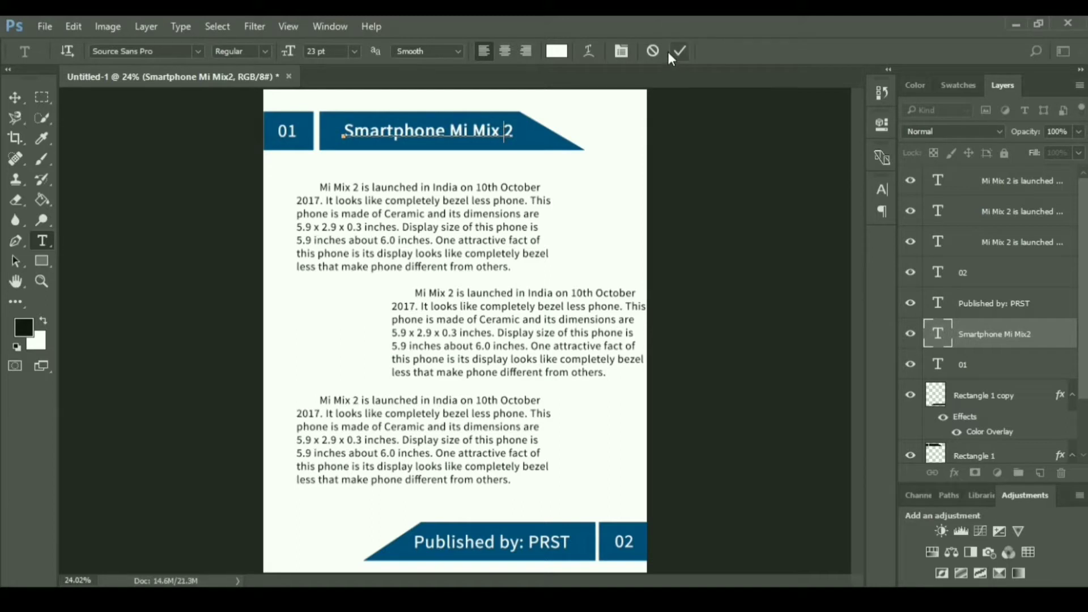
click(678, 54)
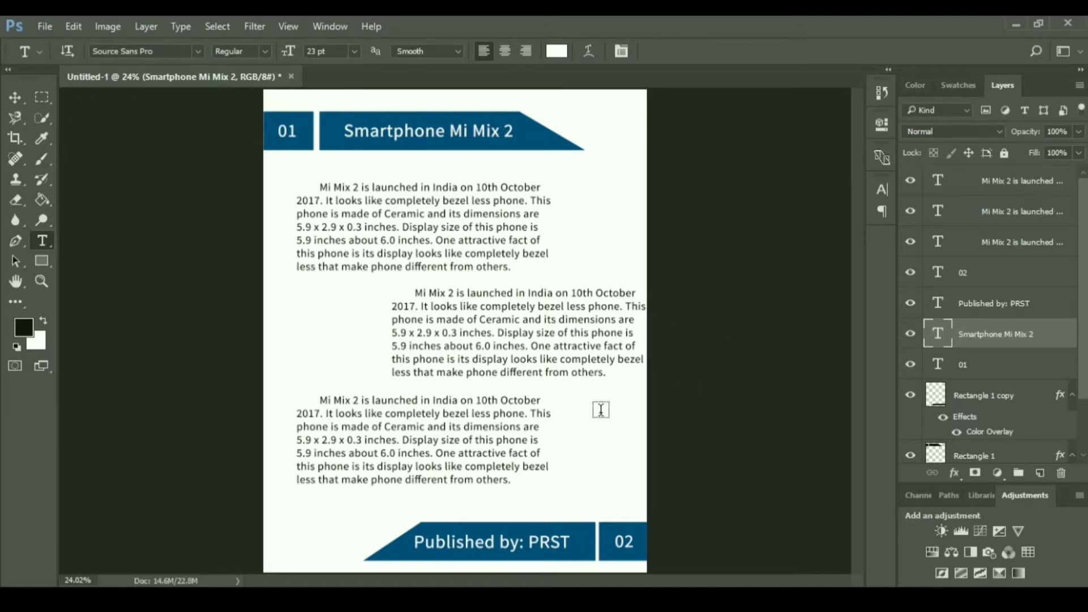
Shift the middle paragraph slightly left and delete the top-left and lower-left paragraphs.
key(v)
drag(592, 368, 571, 367)
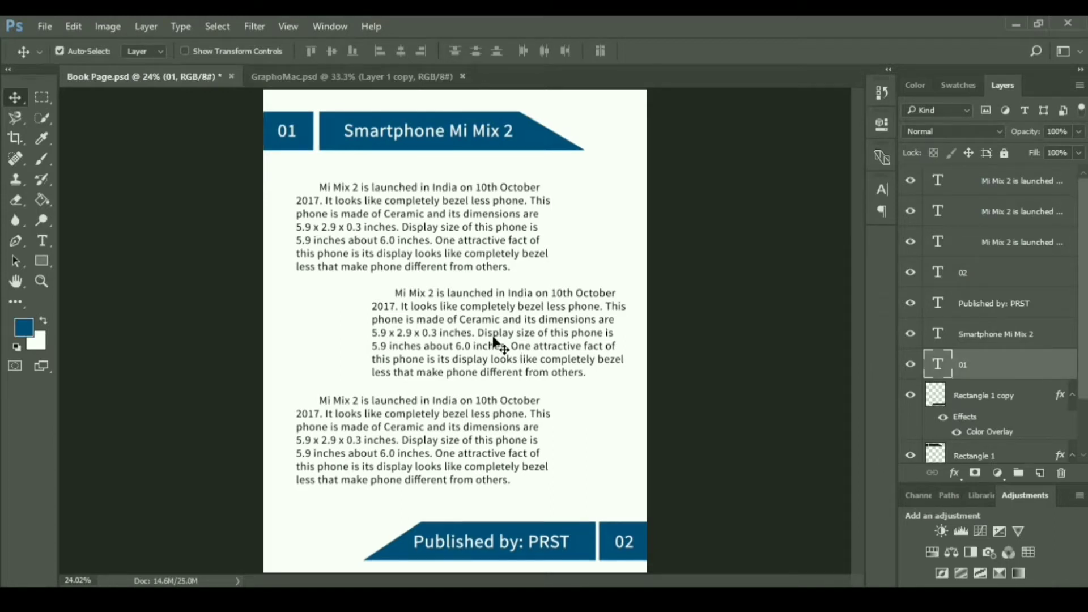
click(504, 349)
click(473, 205)
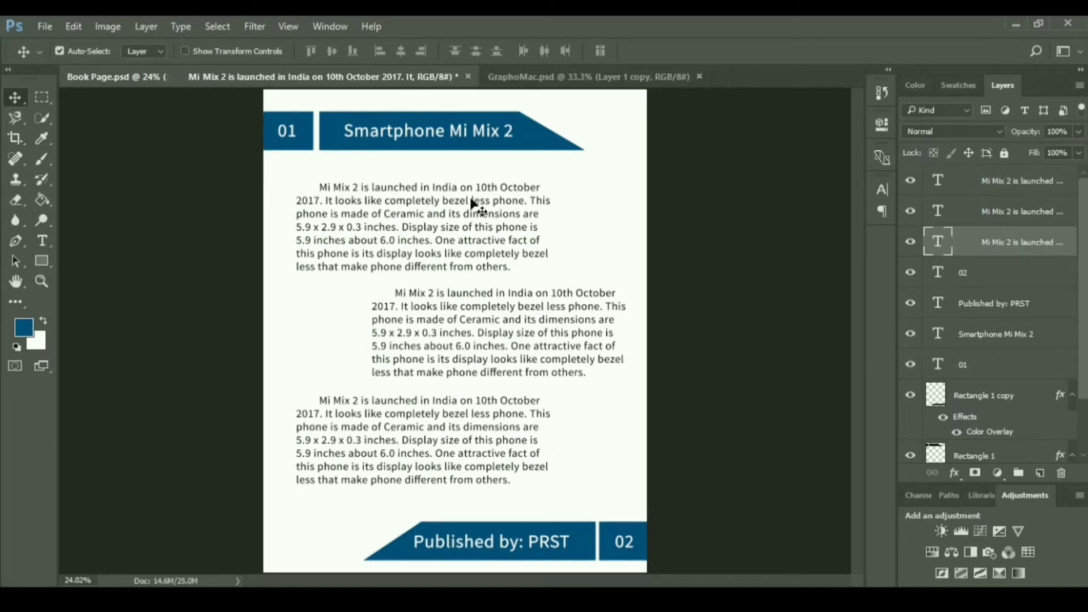
key(Delete)
click(433, 422)
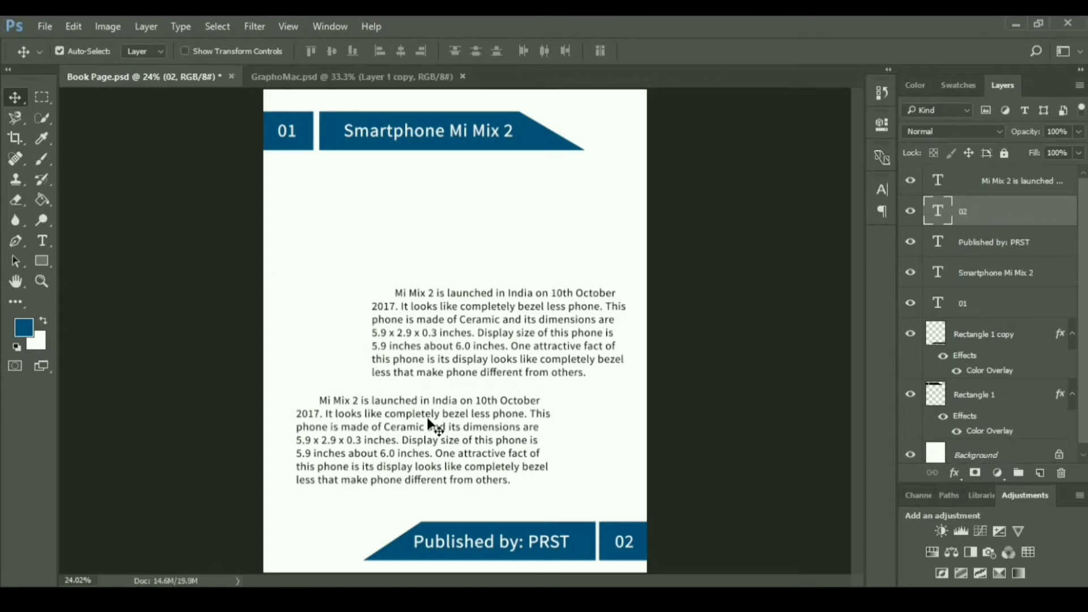
key(Delete)
Delete the 01 and 02 labels and move the remaining paragraph down-left.
click(535, 147)
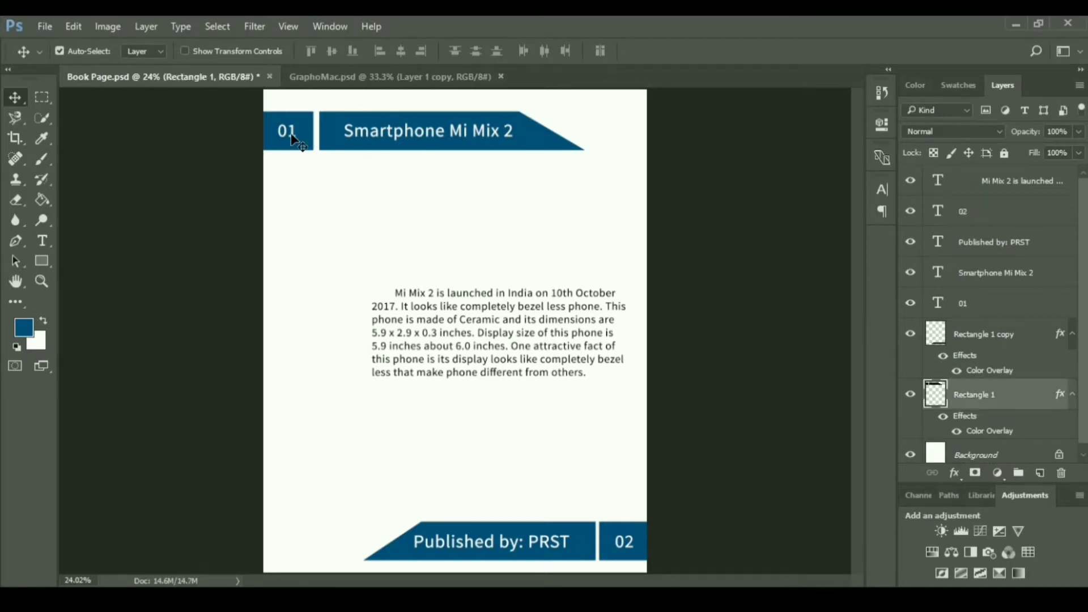
click(296, 139)
key(Delete)
click(623, 539)
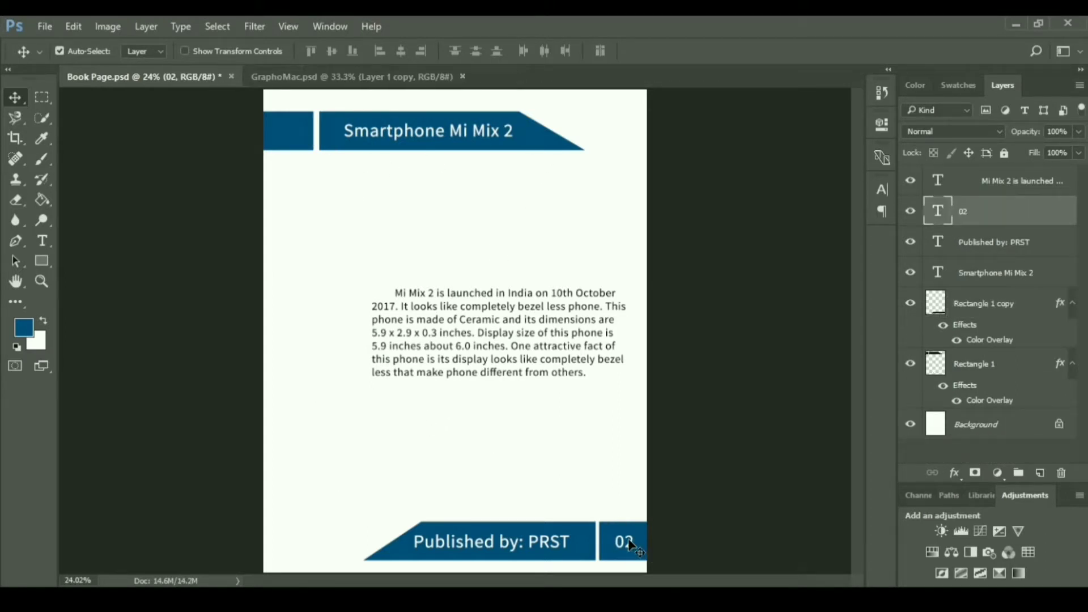
key(Delete)
drag(529, 365, 430, 468)
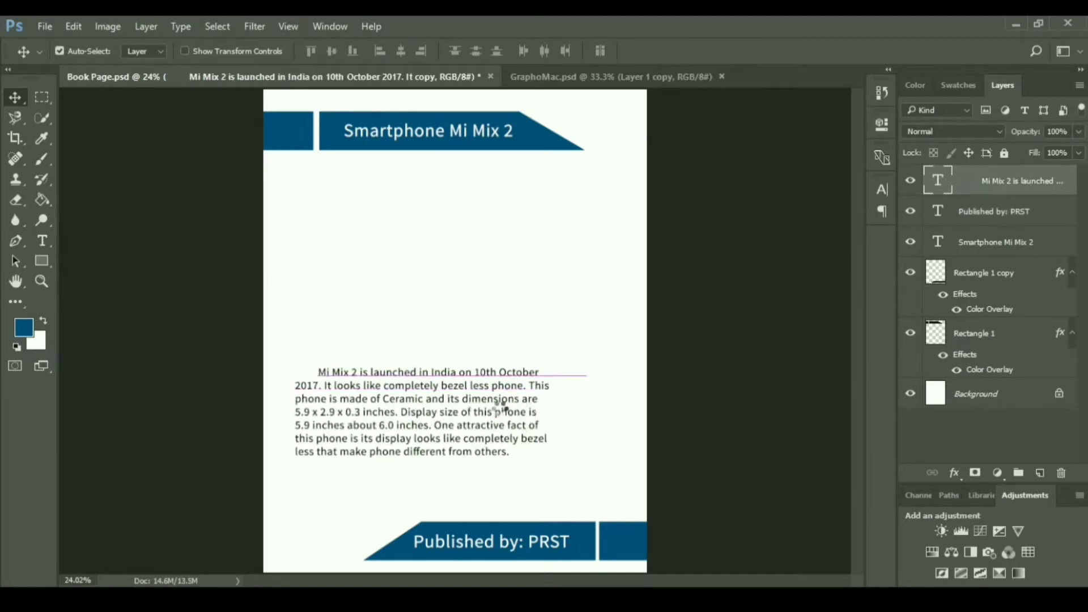
click(561, 85)
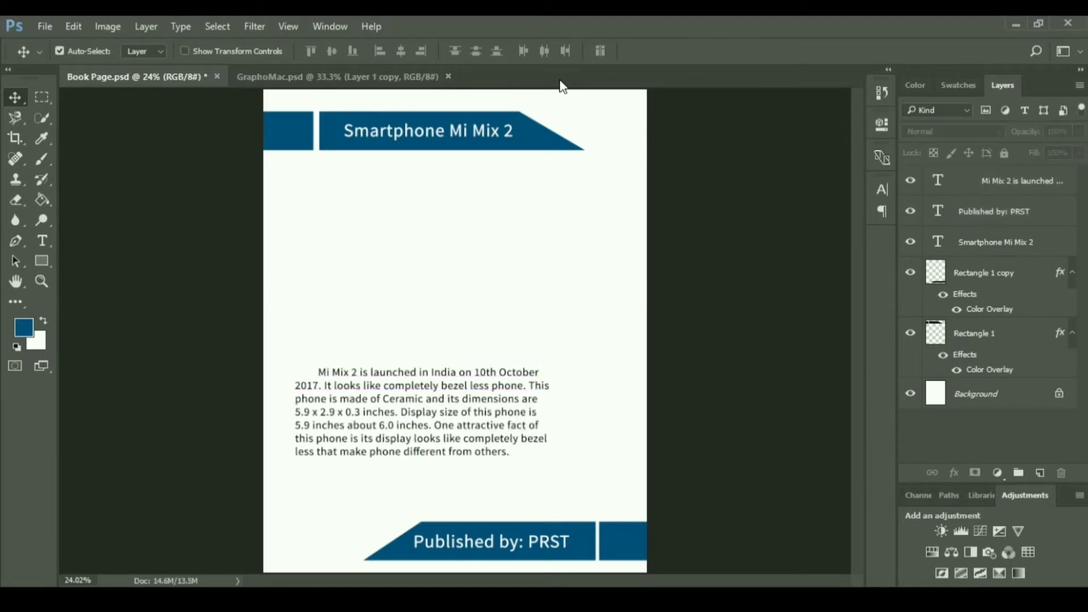
Replace the Smartphone Mi Mix 2 header with 'The Storybook of Smartphone' and commit.
key(t)
click(499, 130)
key(ctrl+a)
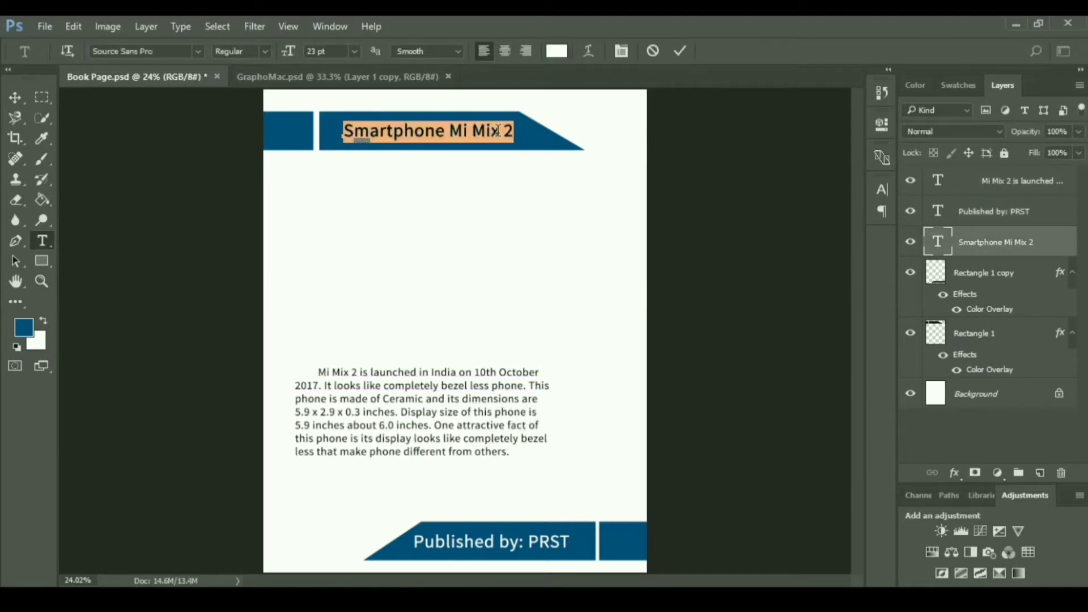
key(BackSpace)
text(The)
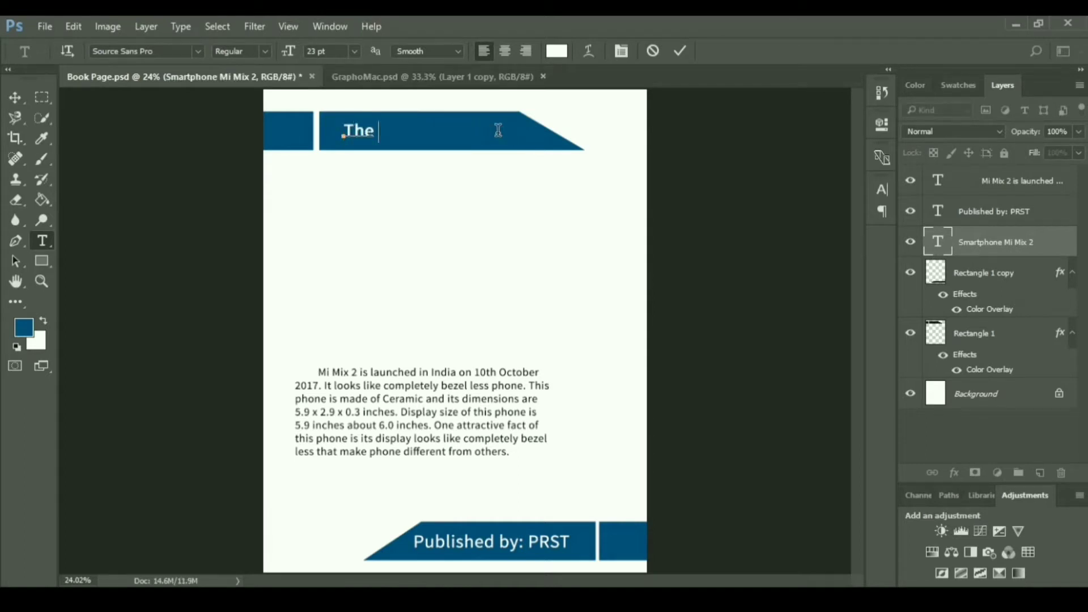
text(St)
text(ory)
text(book of)
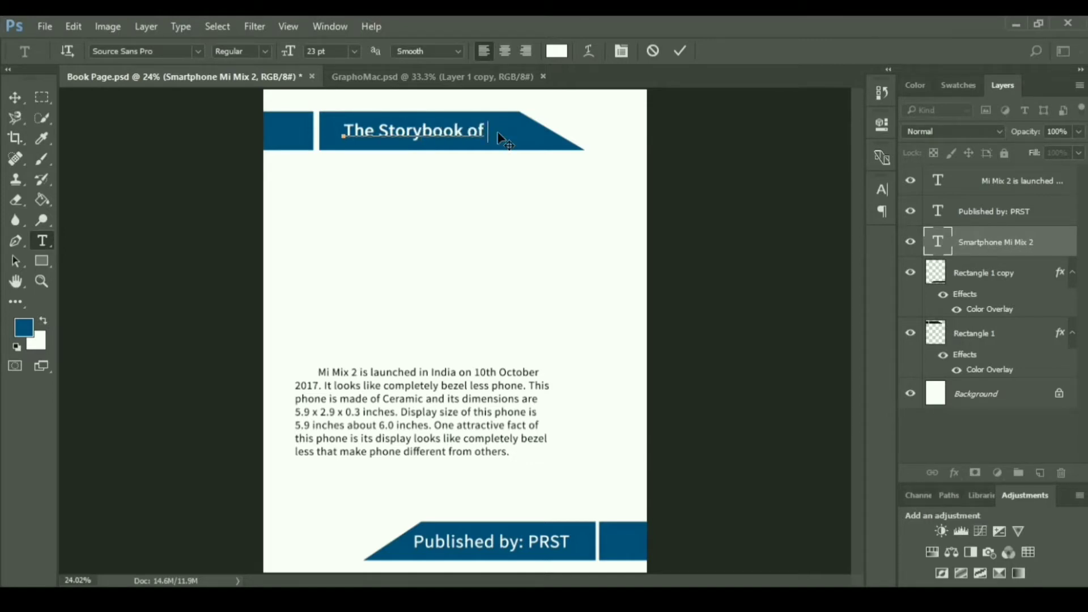
text(Smartp)
text(h)
click(679, 51)
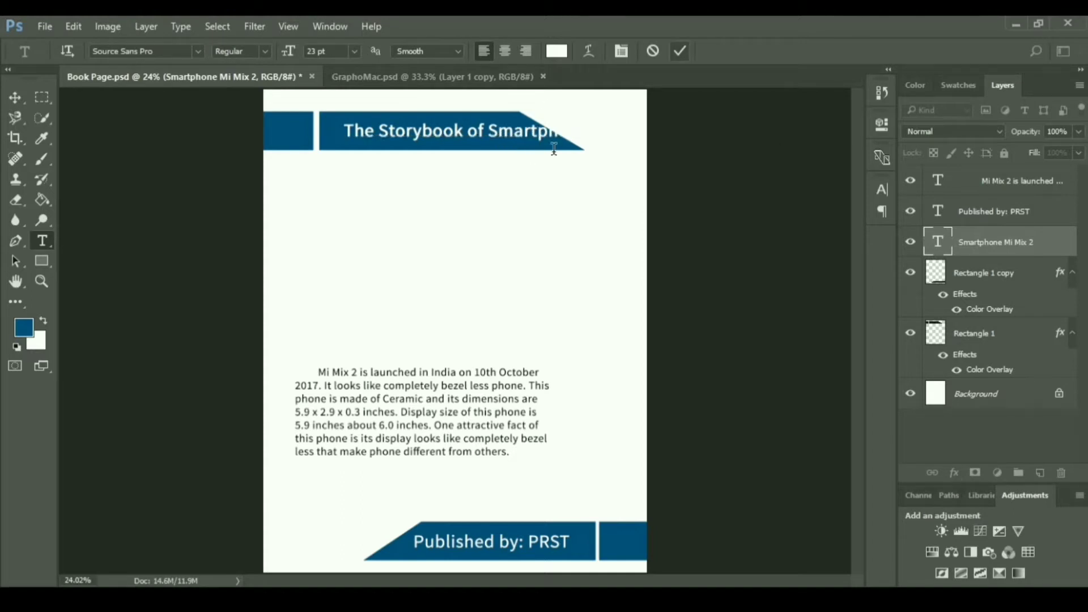
click(681, 52)
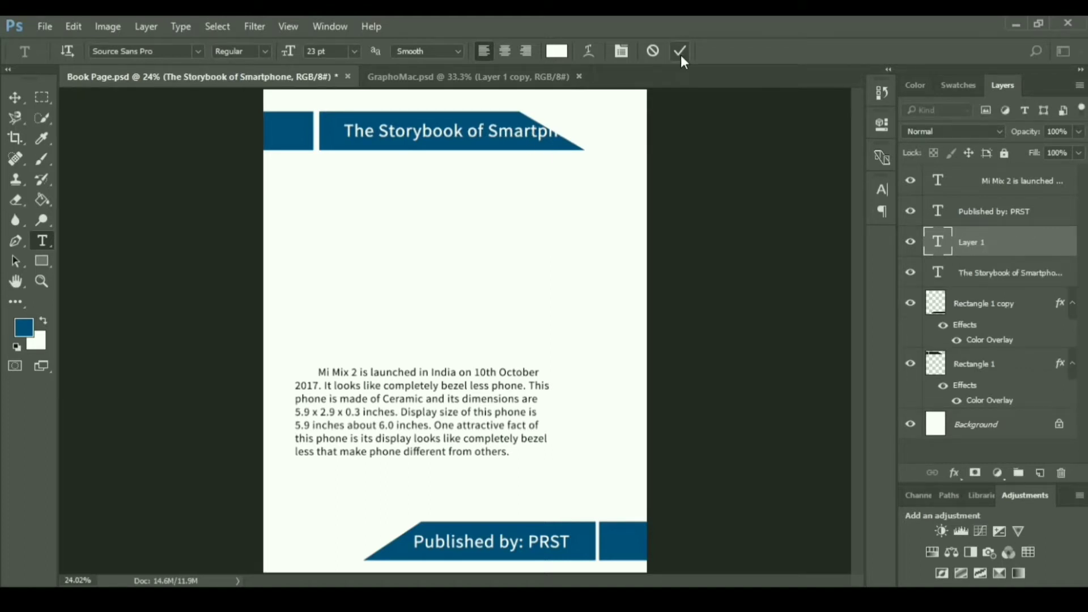
Free-transform the top blue banner wider and extend it left to the page edge.
key(v)
click(517, 149)
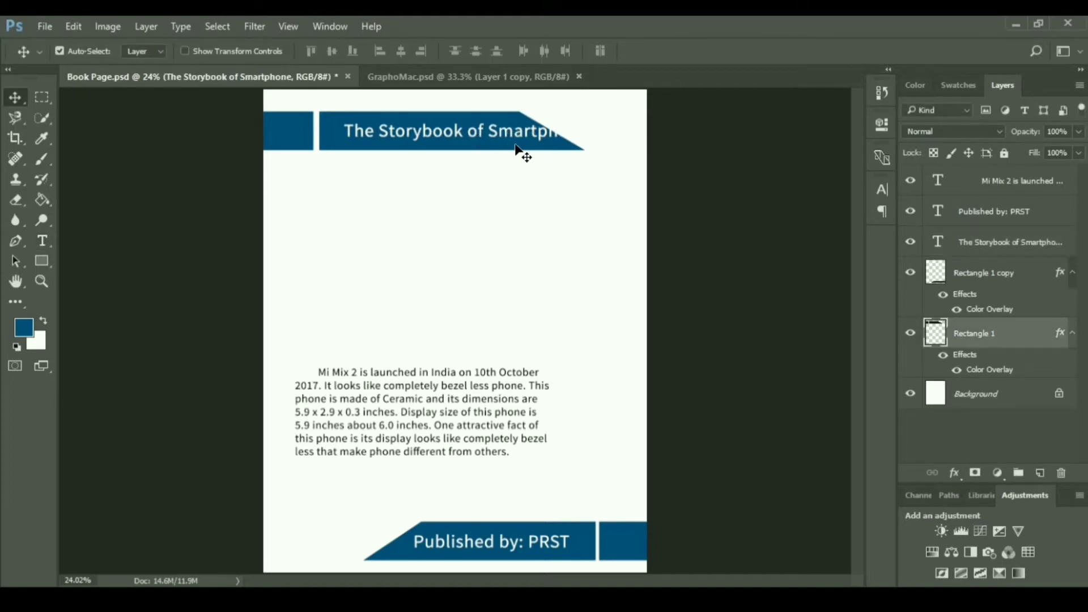
key(ctrl+t)
drag(585, 130, 633, 131)
drag(298, 130, 245, 132)
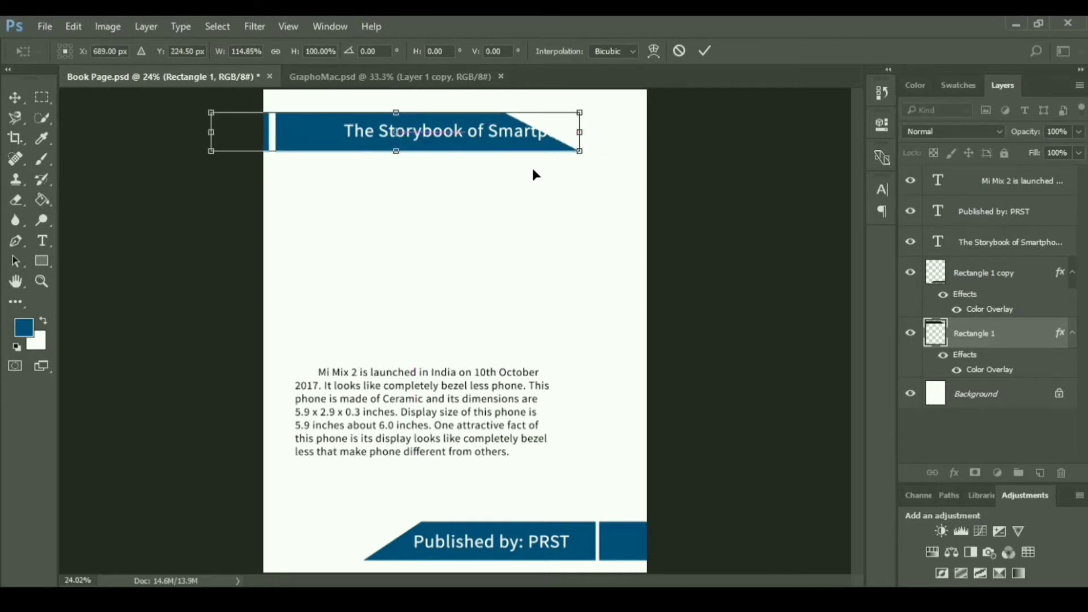
click(705, 51)
Move the title text left and up within the banner.
drag(508, 134, 448, 143)
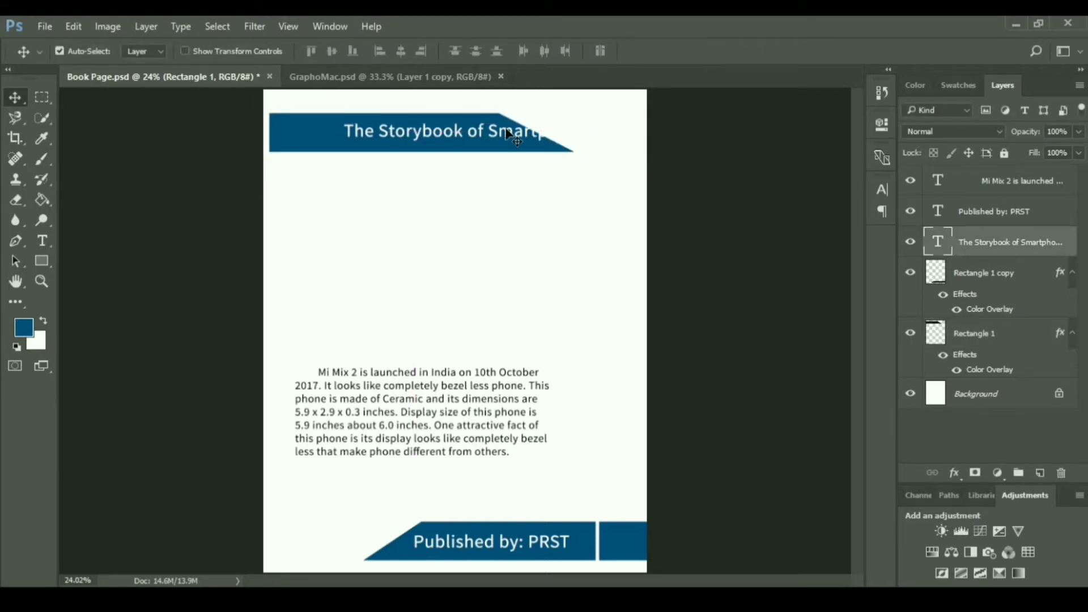
key(shift+Up)
key(shift+Up)
key(shift+Up)
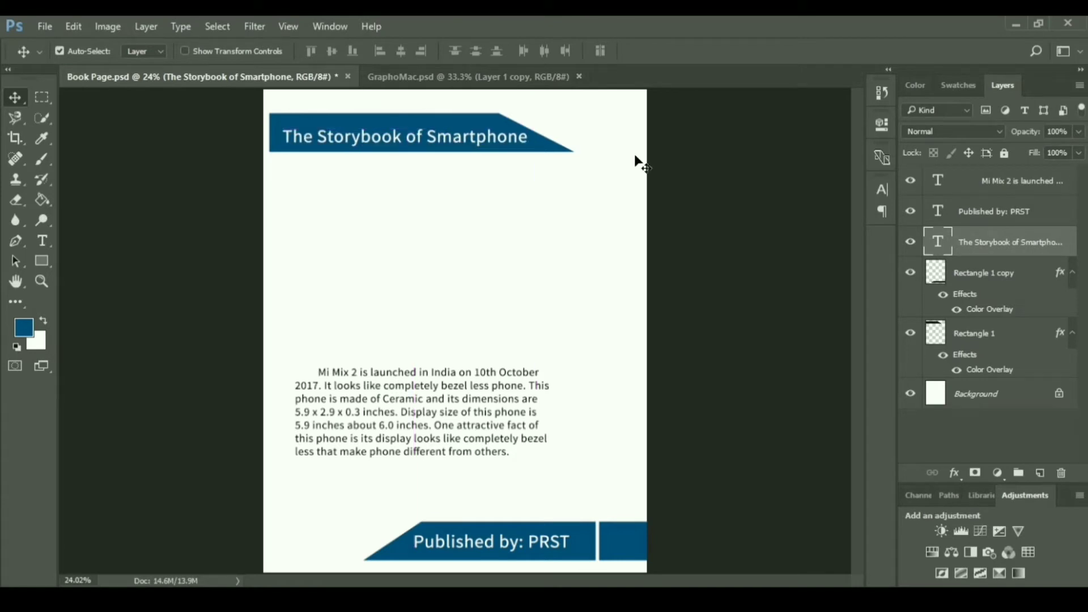
key(shift+Left)
key(shift+Left)
key(shift+Left)
key(shift+Left)
key(Down)
key(Down)
key(Down)
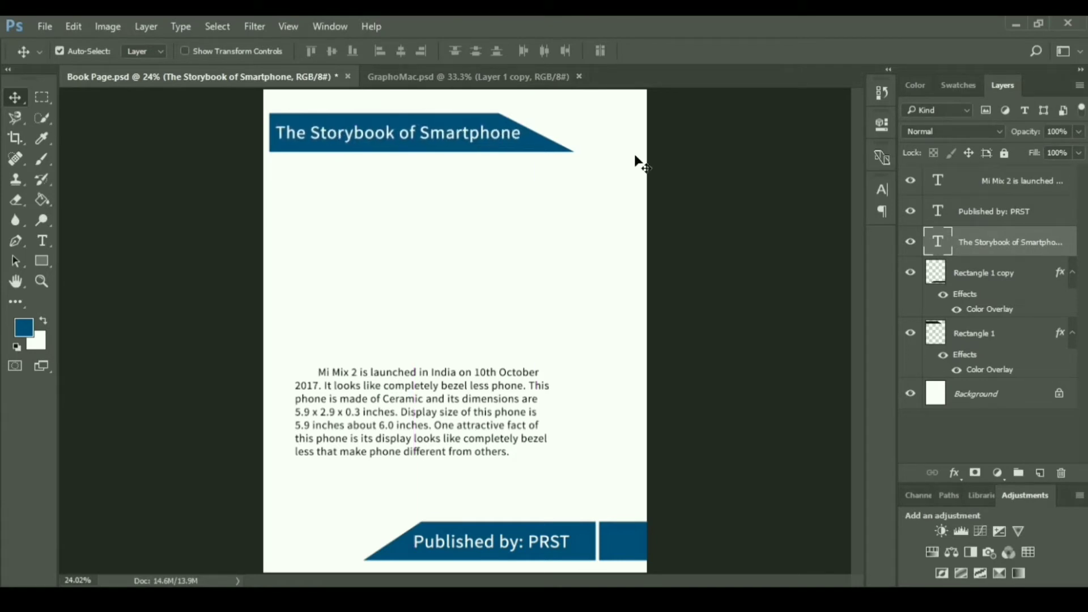
Widen the banner further right to 116.2% and nudge the title back right.
click(546, 153)
key(ctrl+t)
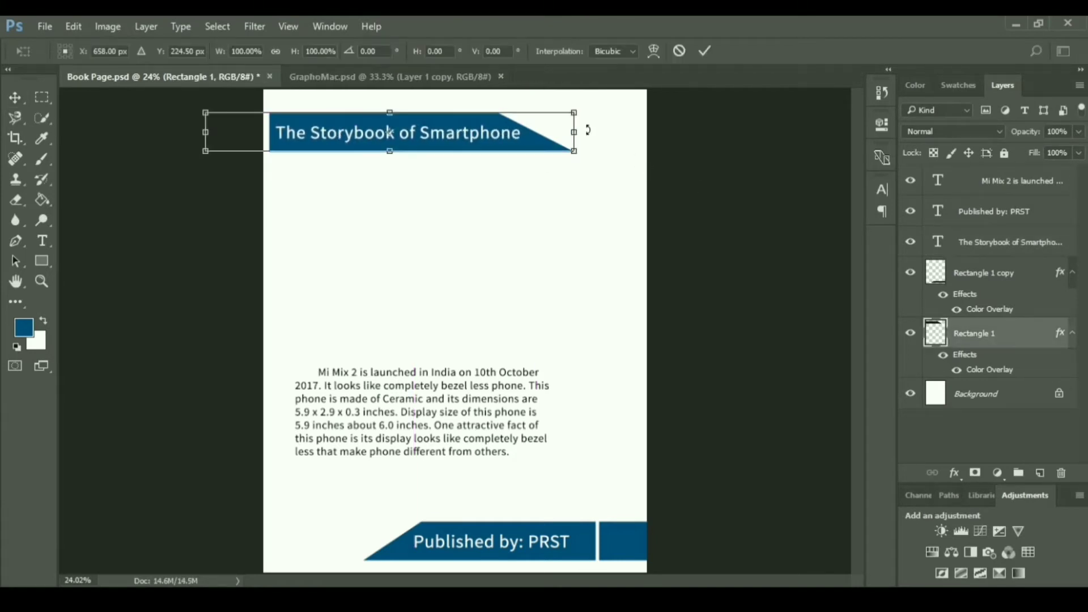
drag(598, 135, 658, 135)
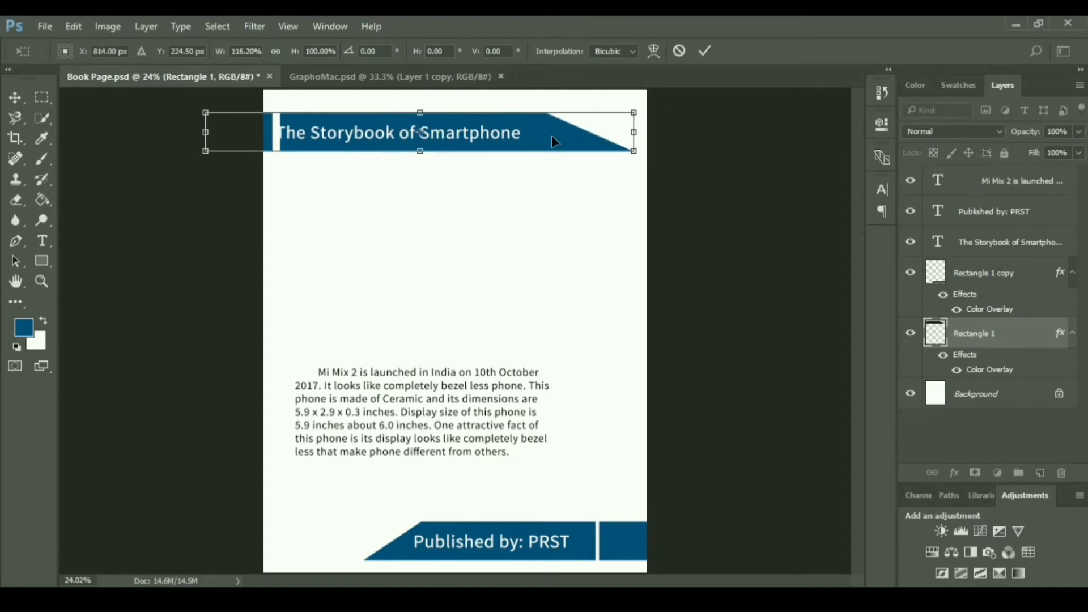
key(shift+Left)
key(shift+Left)
key(shift+Left)
key(Left)
key(Left)
key(Left)
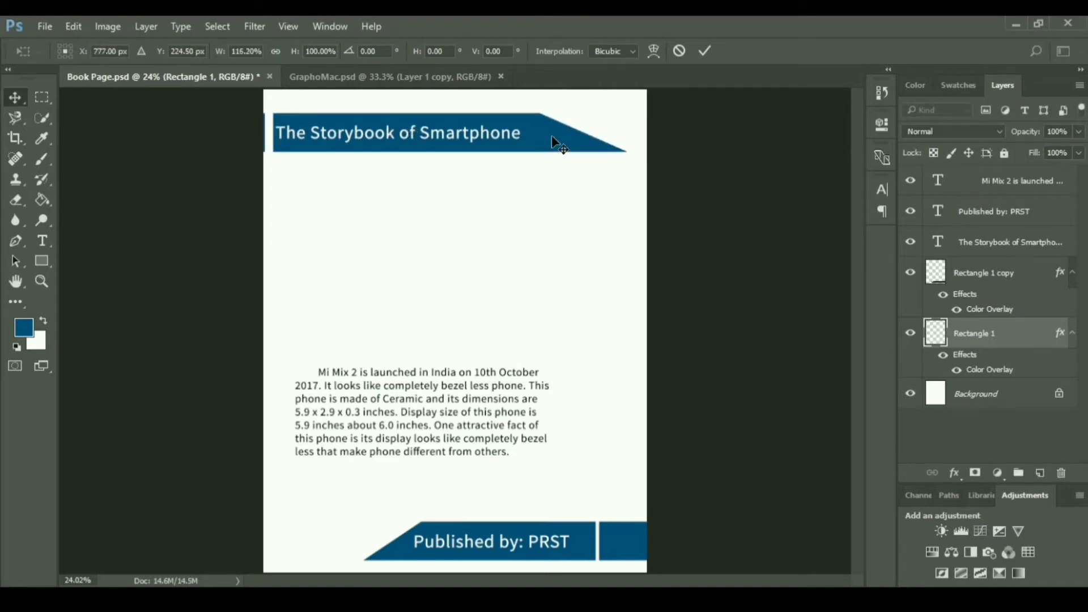
key(Return)
drag(493, 136, 499, 136)
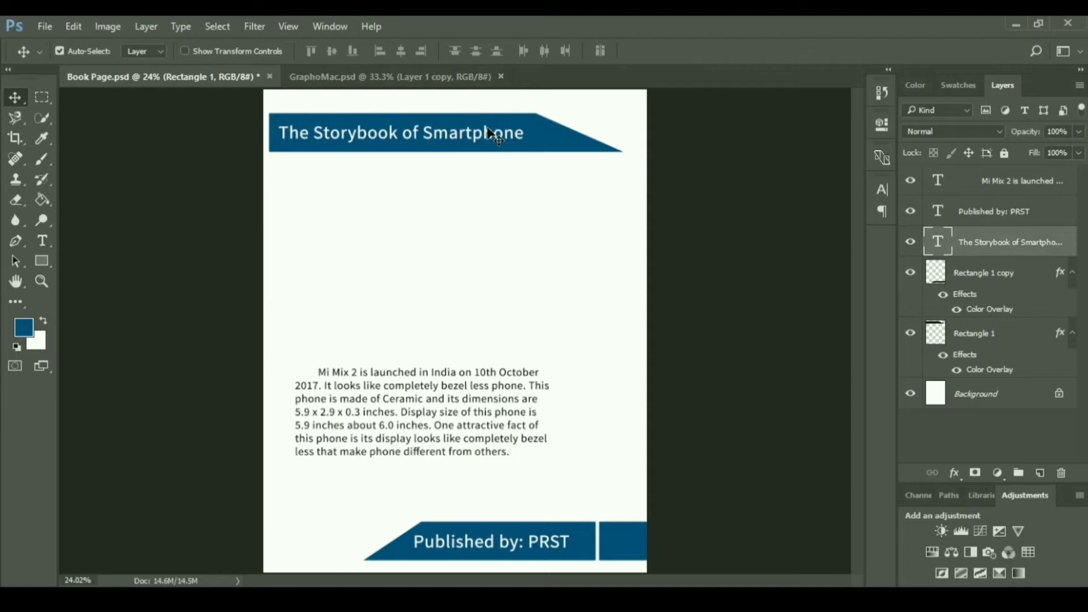
key(t)
click(527, 128)
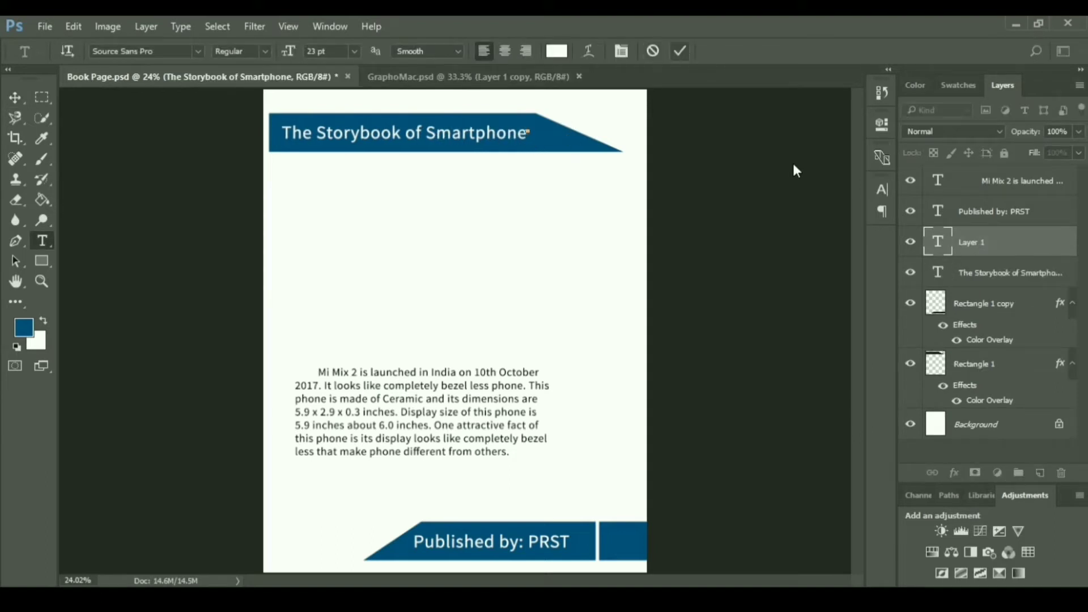
Append 's' to make 'The Storybook of Smartphones' and underline the word Smartphones.
click(517, 133)
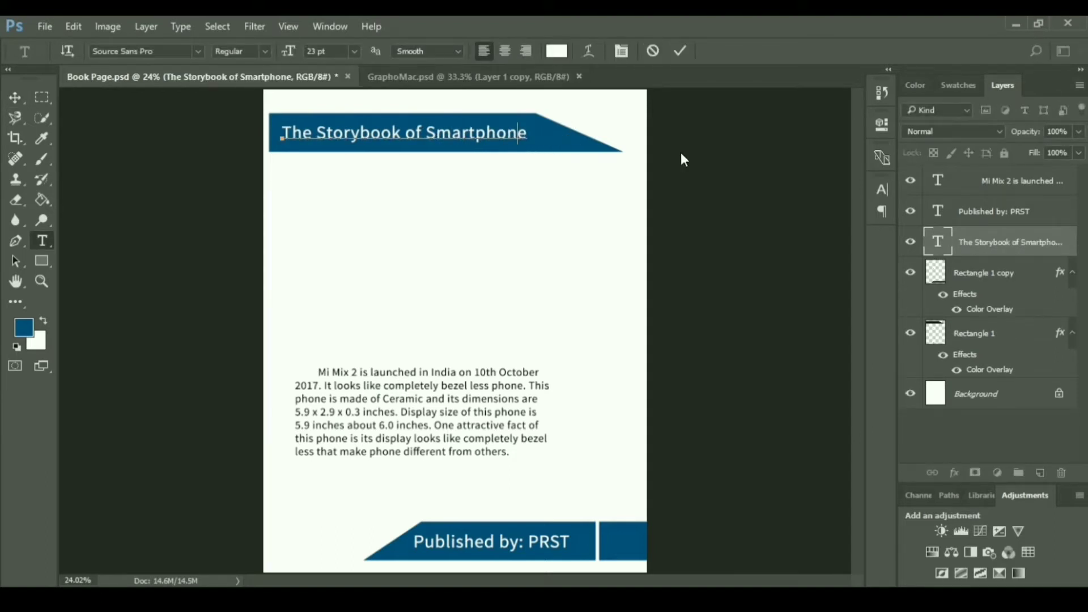
key(Right)
text(s)
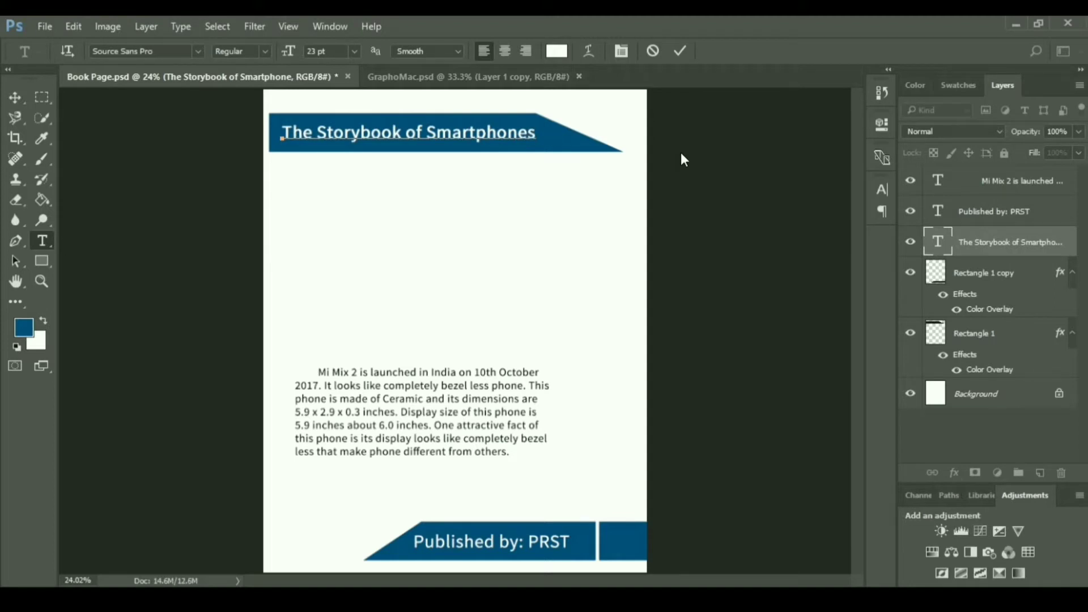
key(shift+Left)
key(shift+Left)
key(shift+Left)
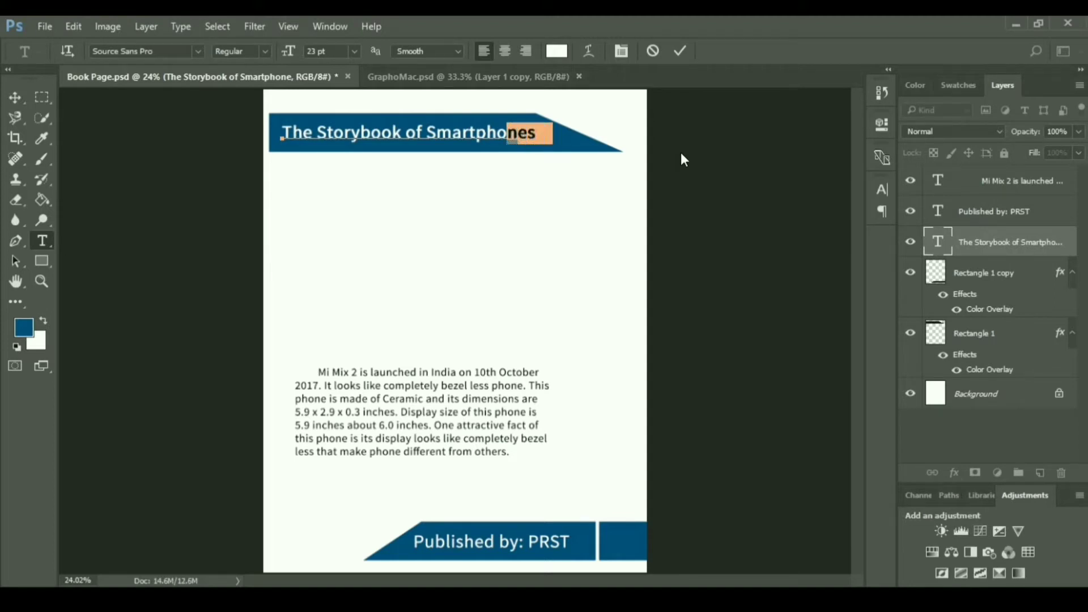
key(shift+Left)
key(shift+Left)
key(shift+Left)
key(shift+Left)
key(shift+Left)
key(shift+Left)
key(shift+Left)
key(shift+Left)
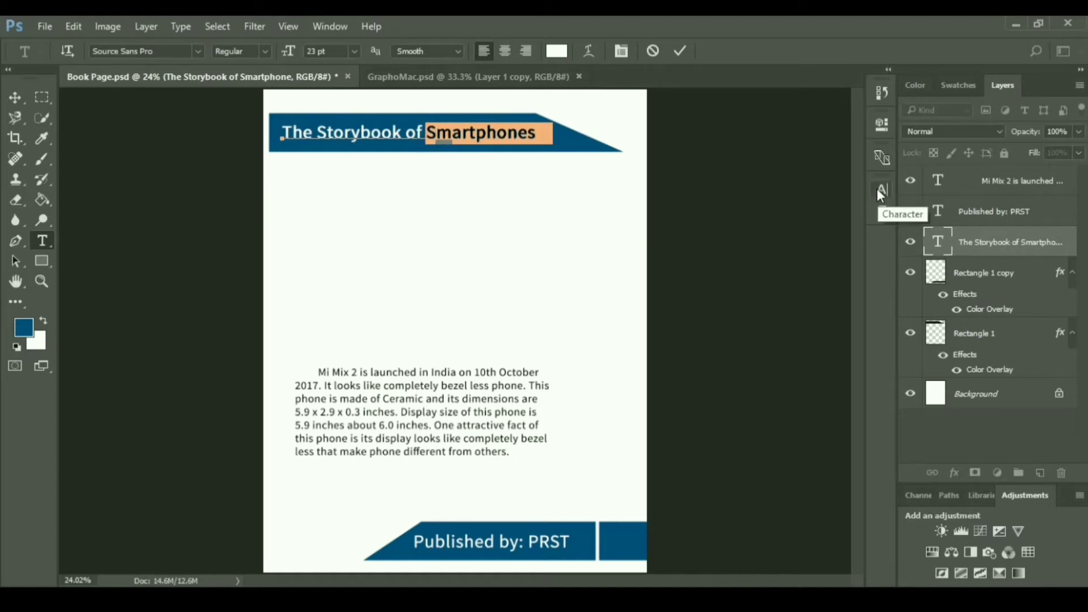
click(881, 192)
click(820, 310)
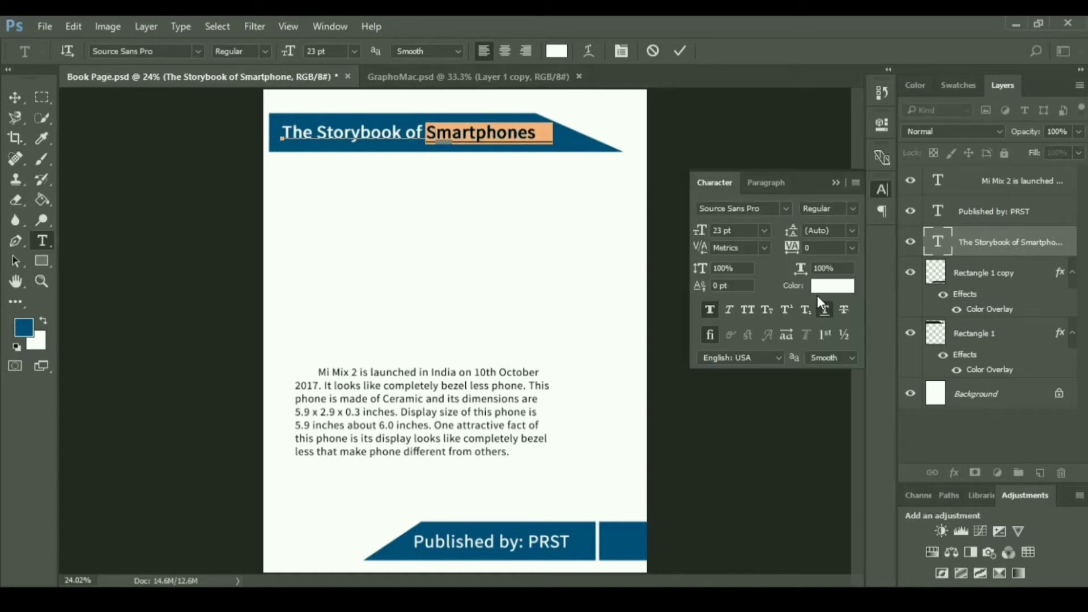
click(680, 52)
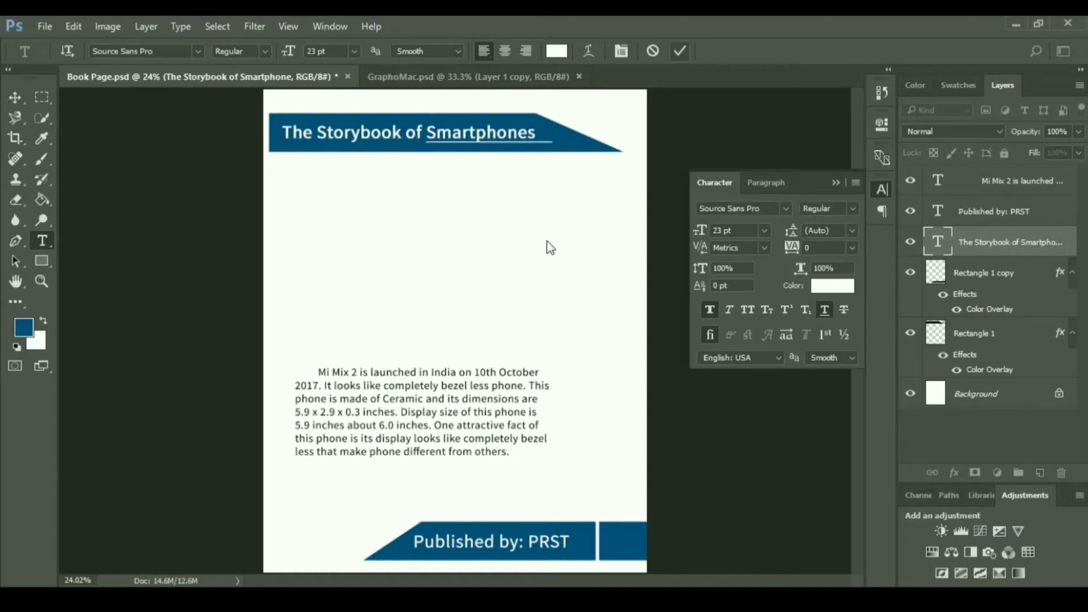
click(881, 191)
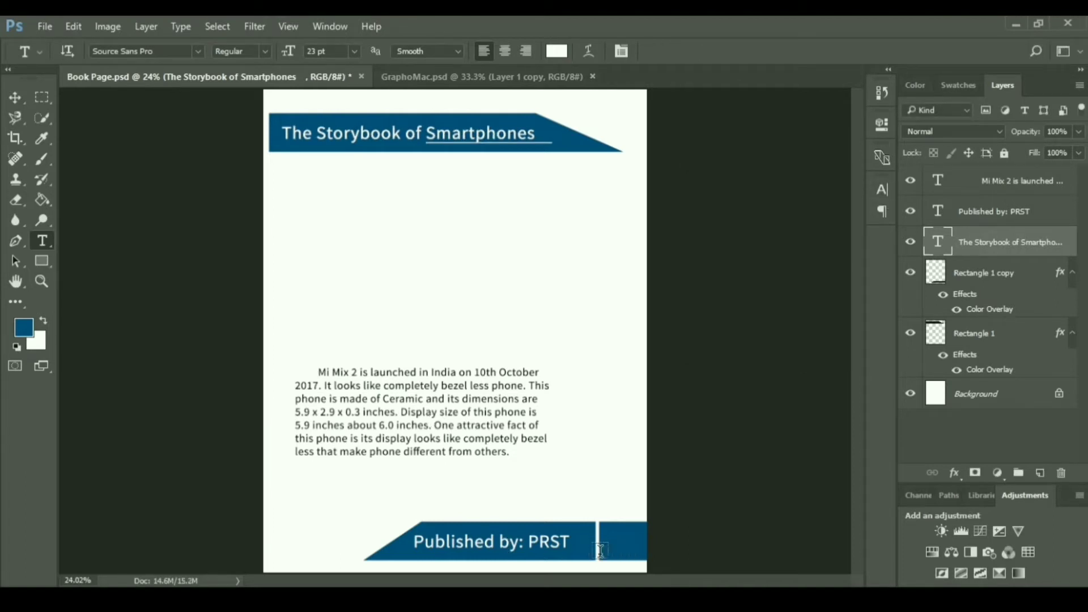
Free-transform the Published by footer banner wider to the left, then nudge it left.
key(v)
drag(608, 539, 655, 545)
key(ctrl+t)
drag(420, 542, 296, 542)
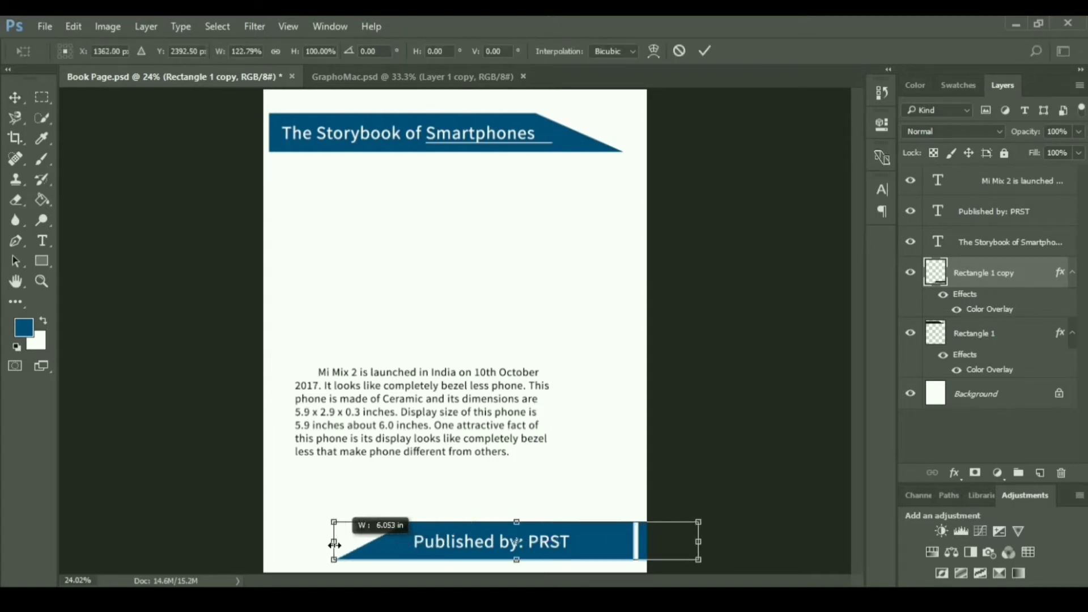
mouse_move(600, 544)
mouse_down()
mouse_move(632, 545)
mouse_move(610, 544)
mouse_up()
key(Return)
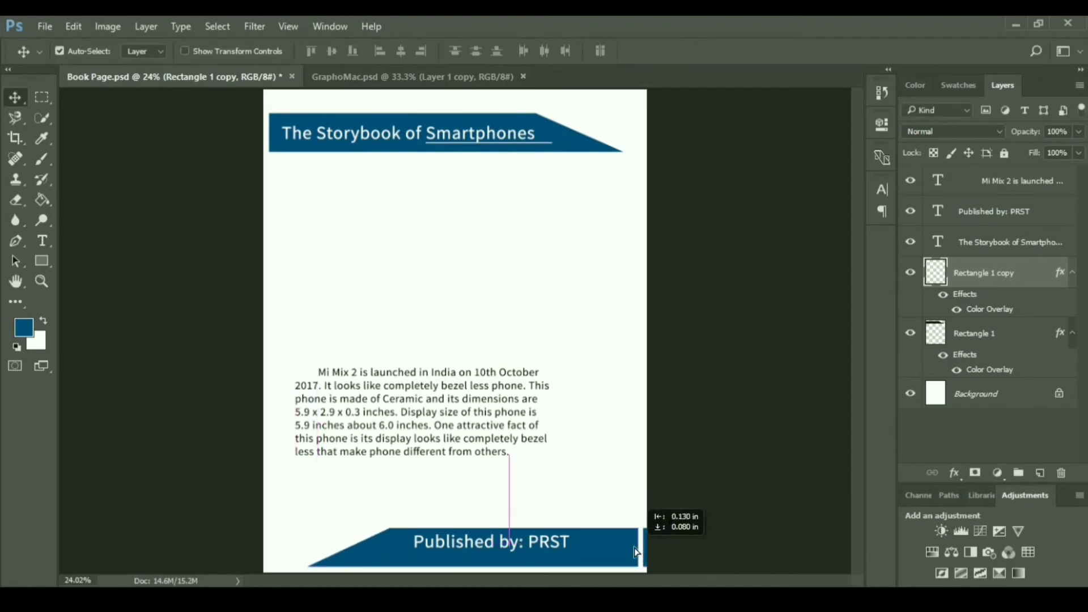
key(Left)
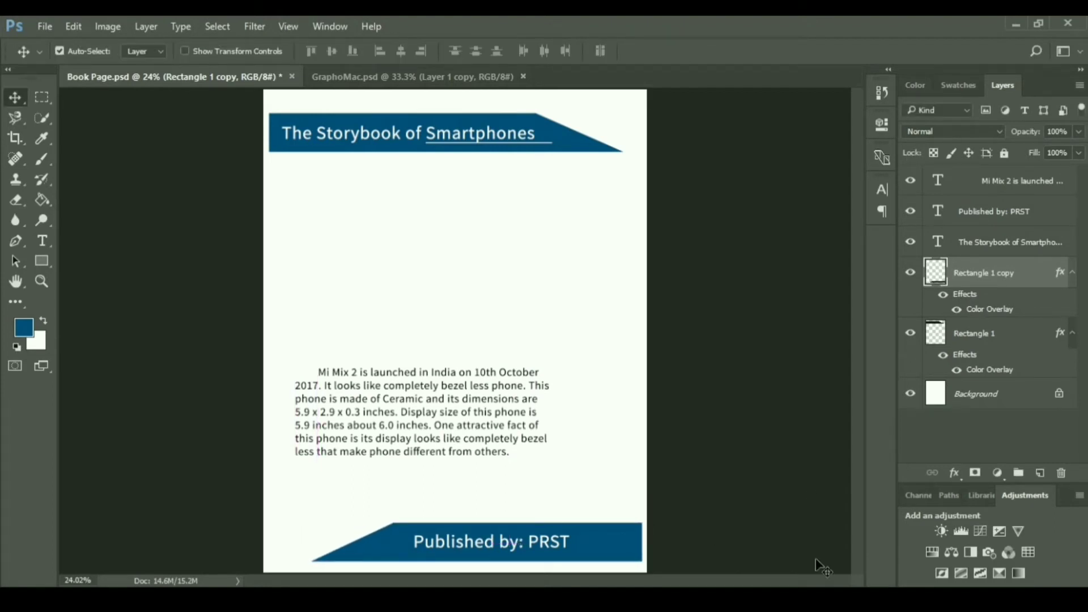
key(Left)
key(Left)
Marquee a thin strip at the banner's right edge and nudge the banner just inside the page.
key(m)
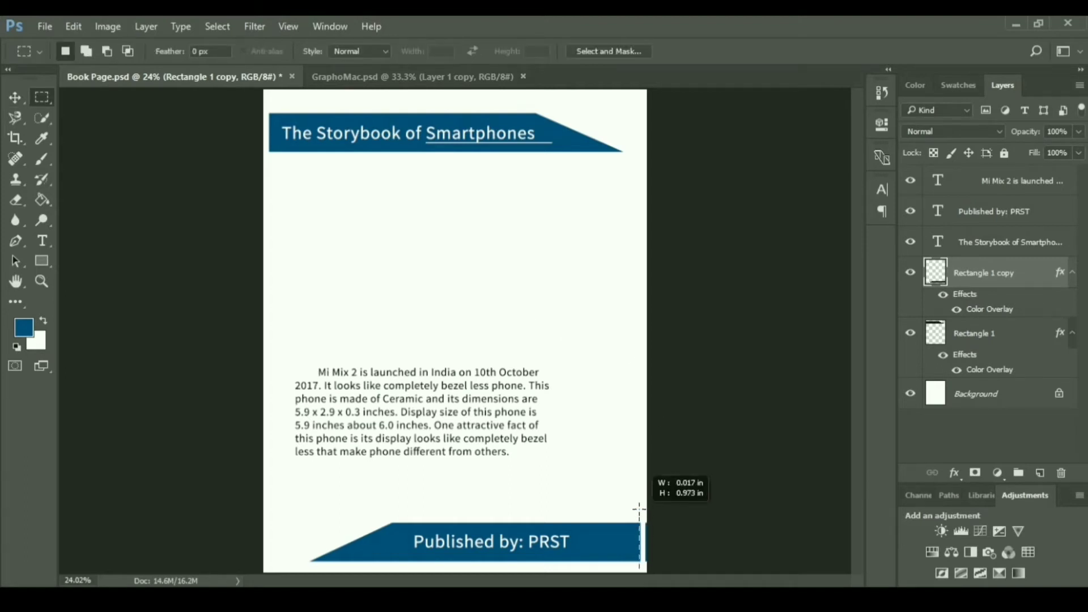
drag(635, 505, 641, 571)
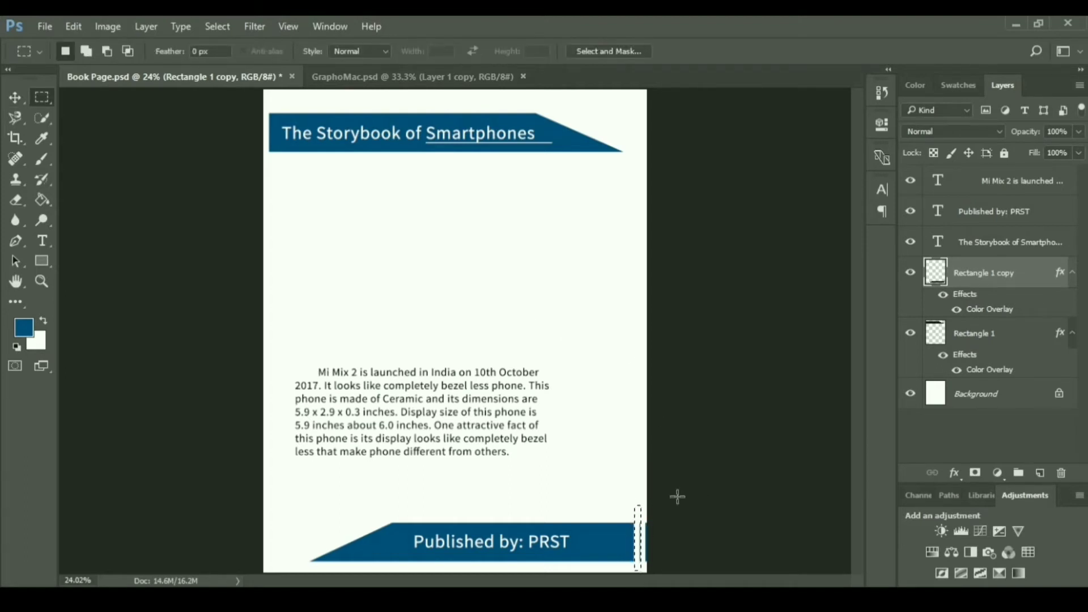
key(shift+Right)
key(shift+Right)
key(shift+Right)
key(v)
key(shift+Right)
key(shift+Right)
key(shift+Right)
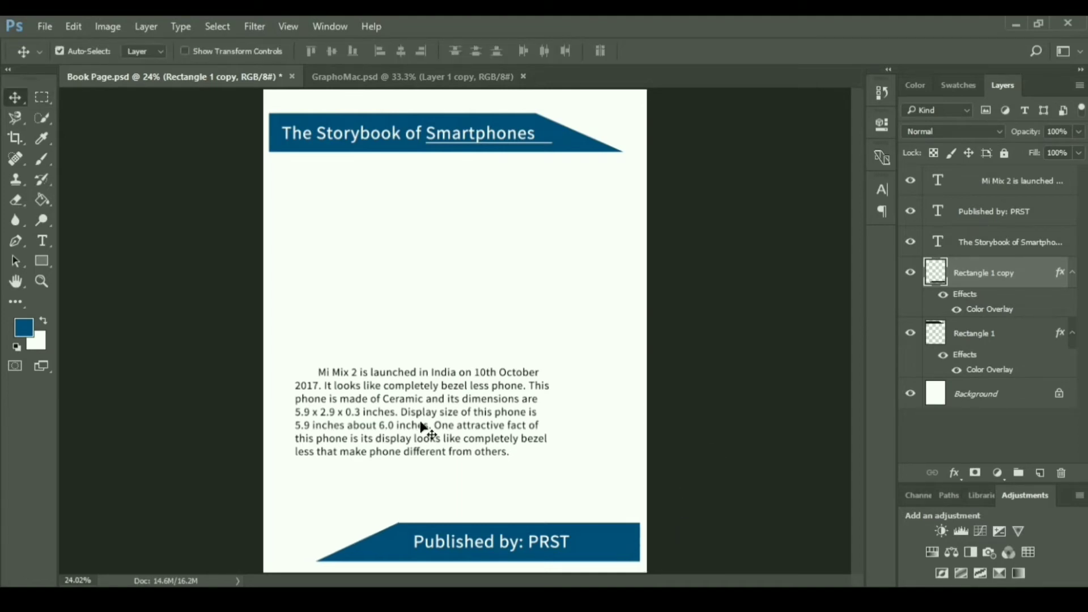
Rearrange the Book Page and GraphoMac document tabs to reach the logo.
click(388, 76)
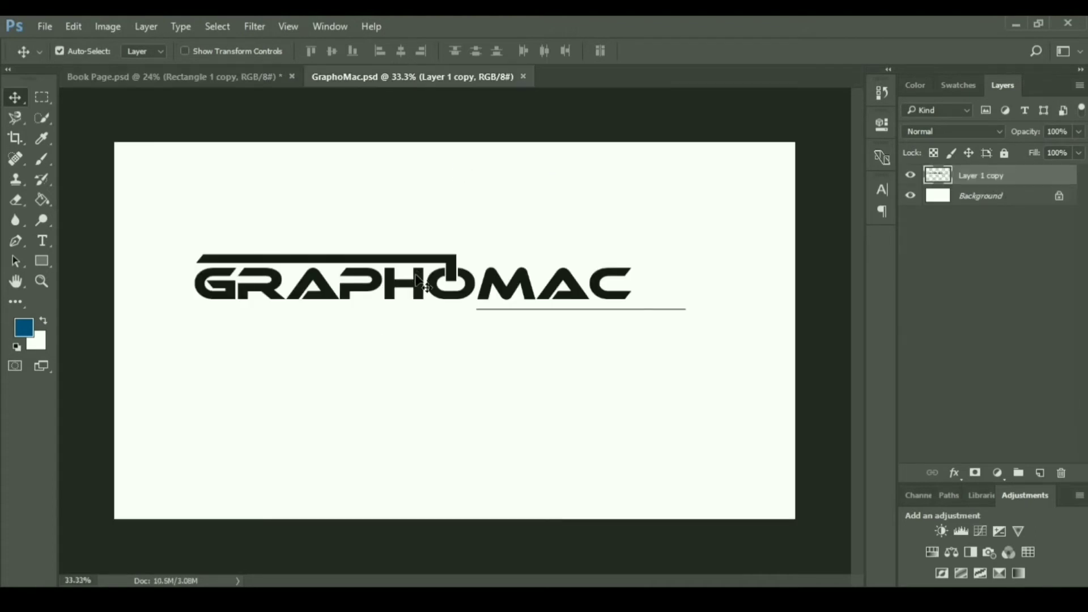
drag(170, 76, 383, 275)
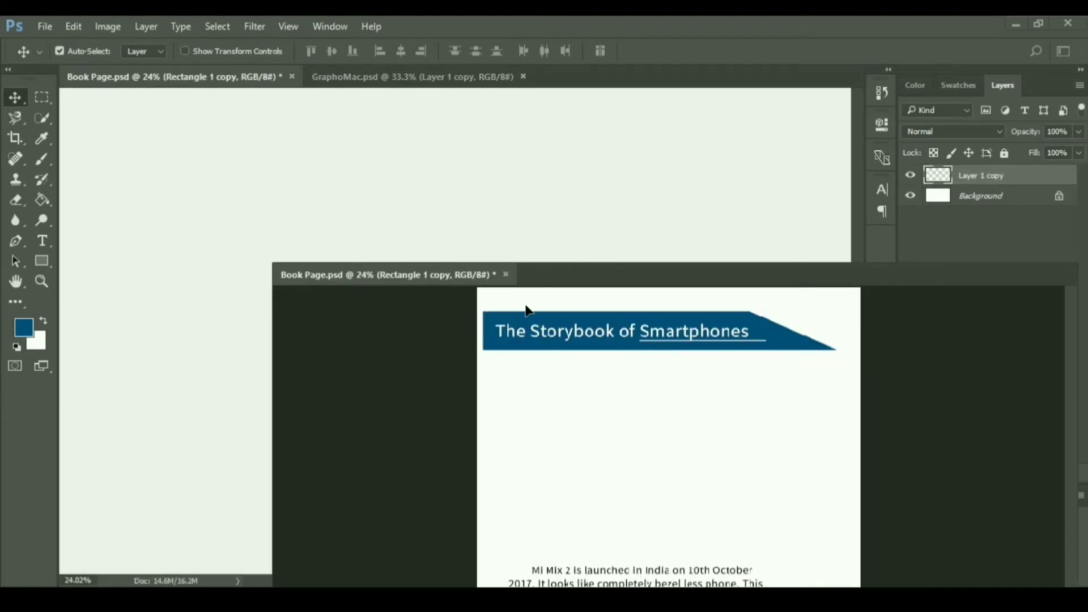
drag(359, 156, 389, 69)
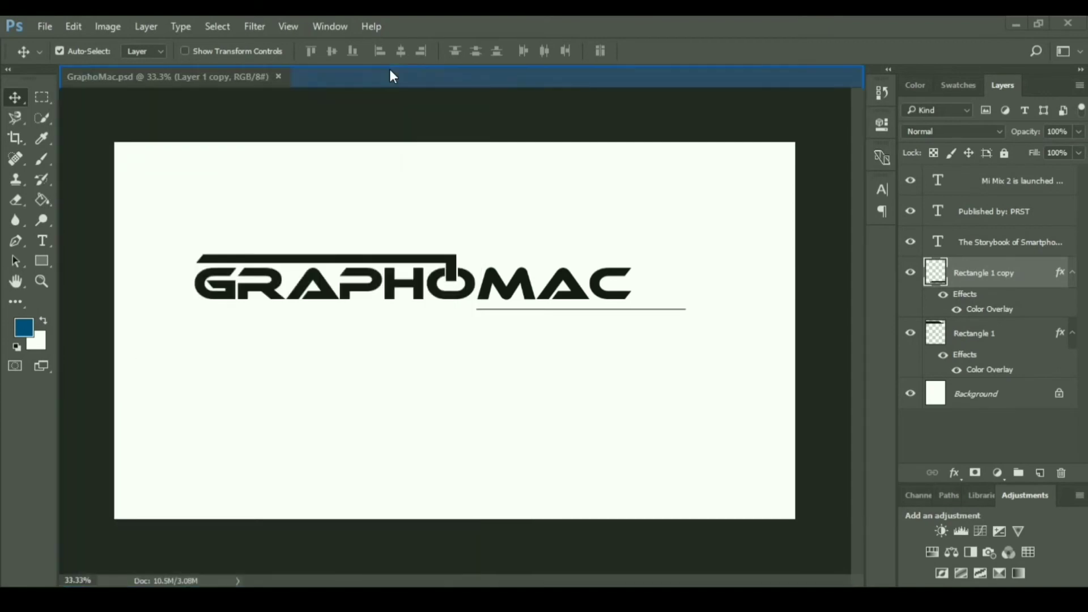
click(197, 79)
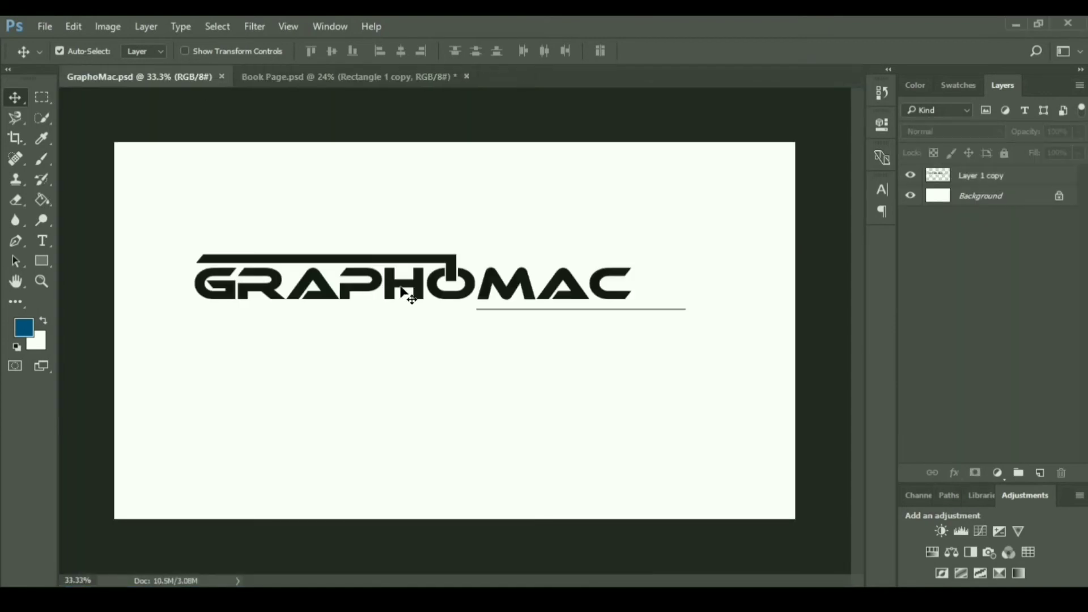
Copy the GRAPHOMAC logo onto Book Page.psd, just above the body text.
drag(431, 279, 495, 214)
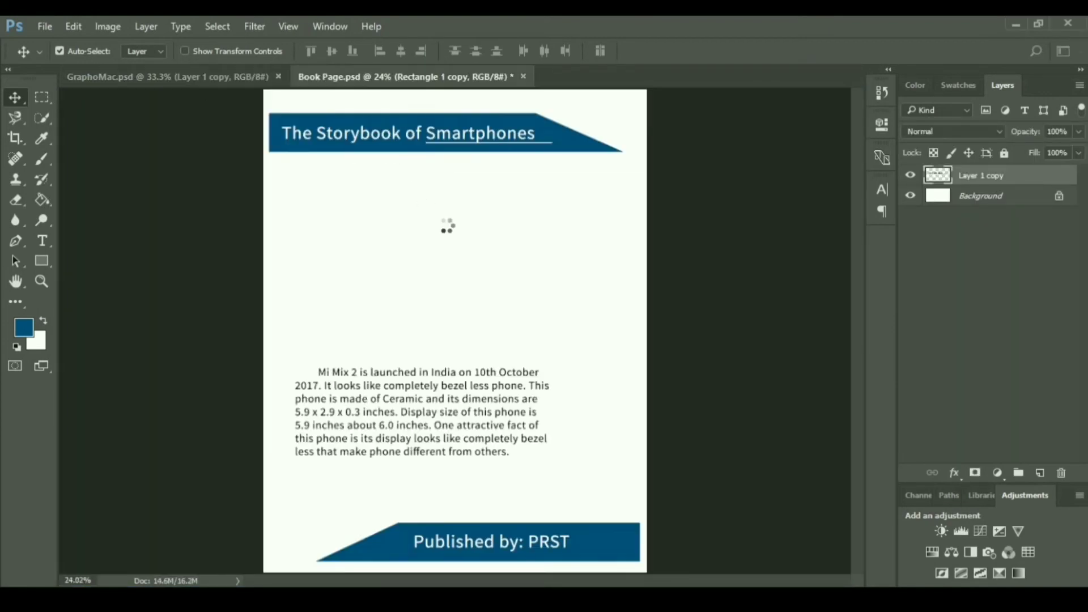
drag(494, 216, 548, 308)
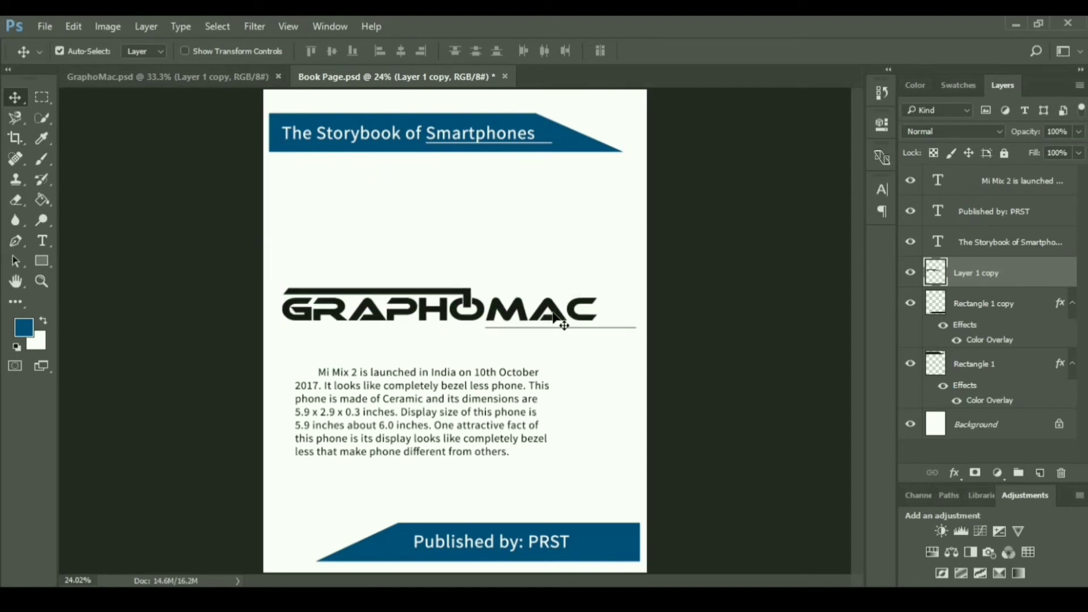
key(t)
click(450, 192)
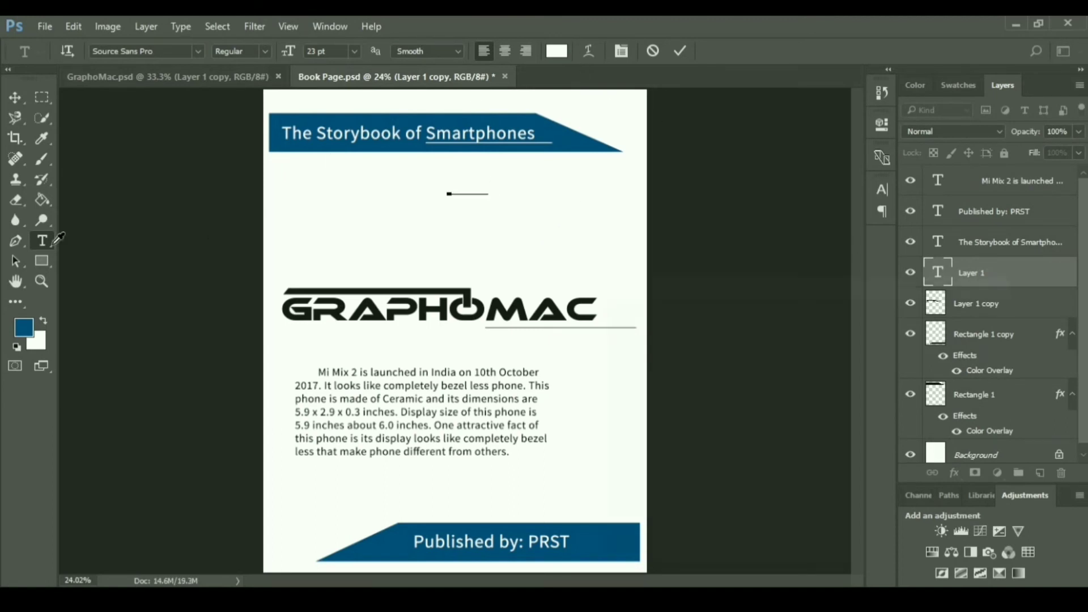
Add '2018' text in the banner blue, set in the Ethnocentric font.
click(557, 51)
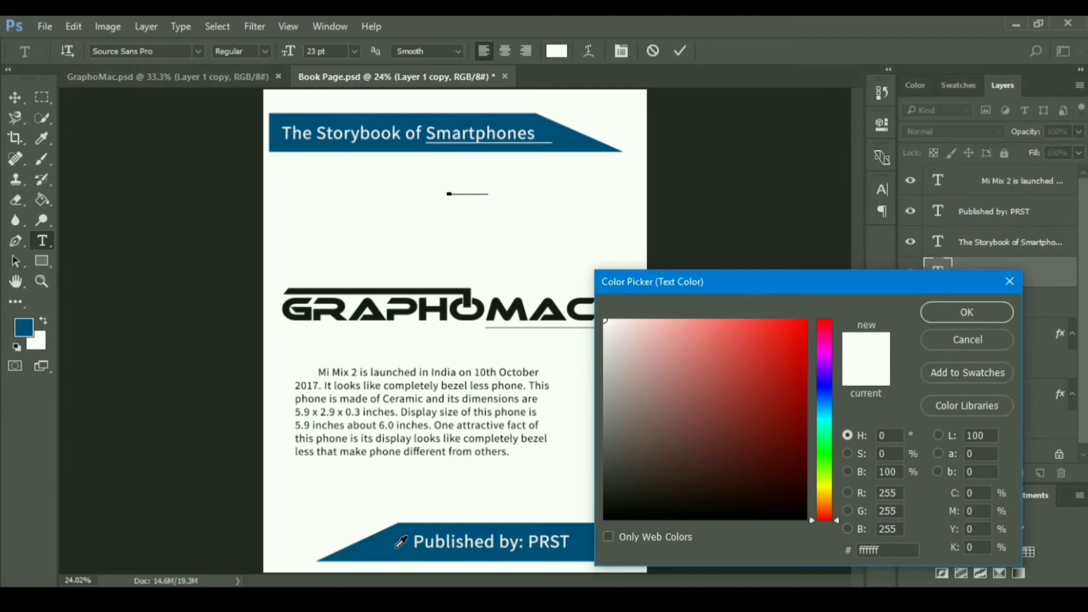
click(400, 542)
click(964, 314)
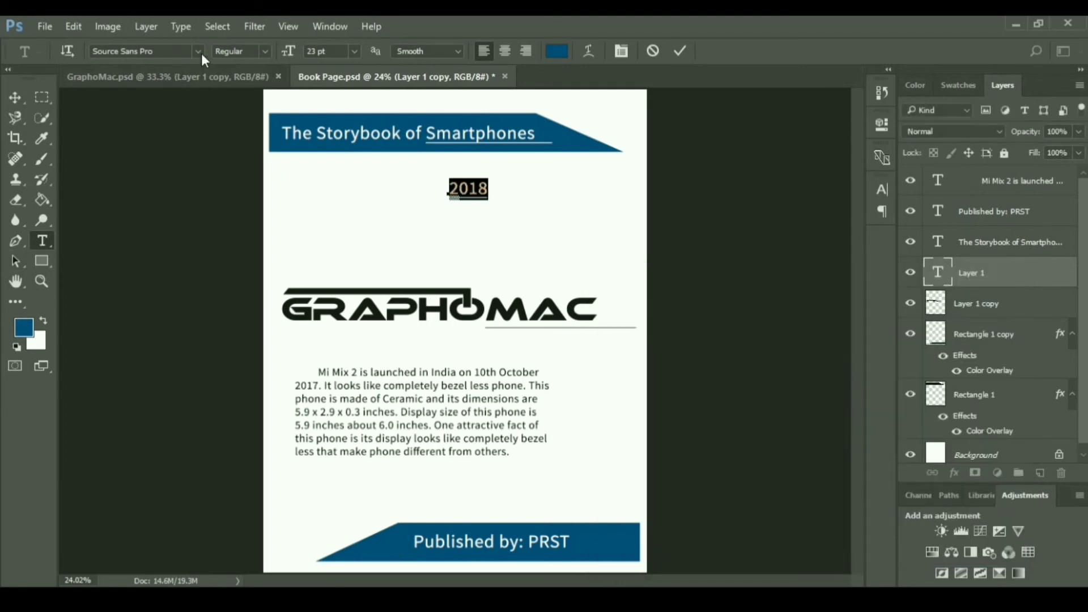
click(198, 51)
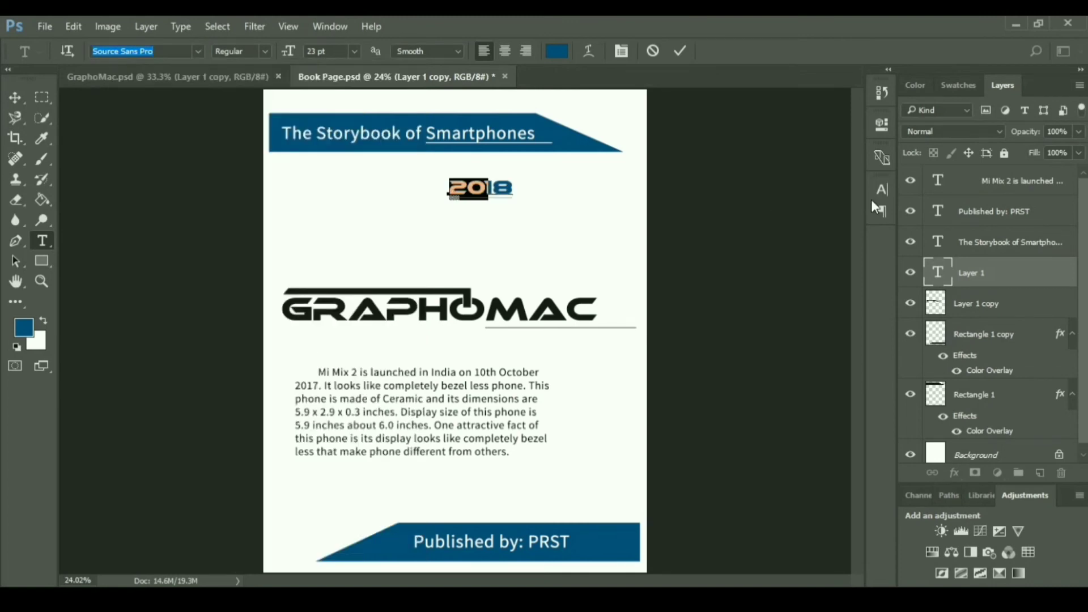
text(Ethnocentric)
click(882, 189)
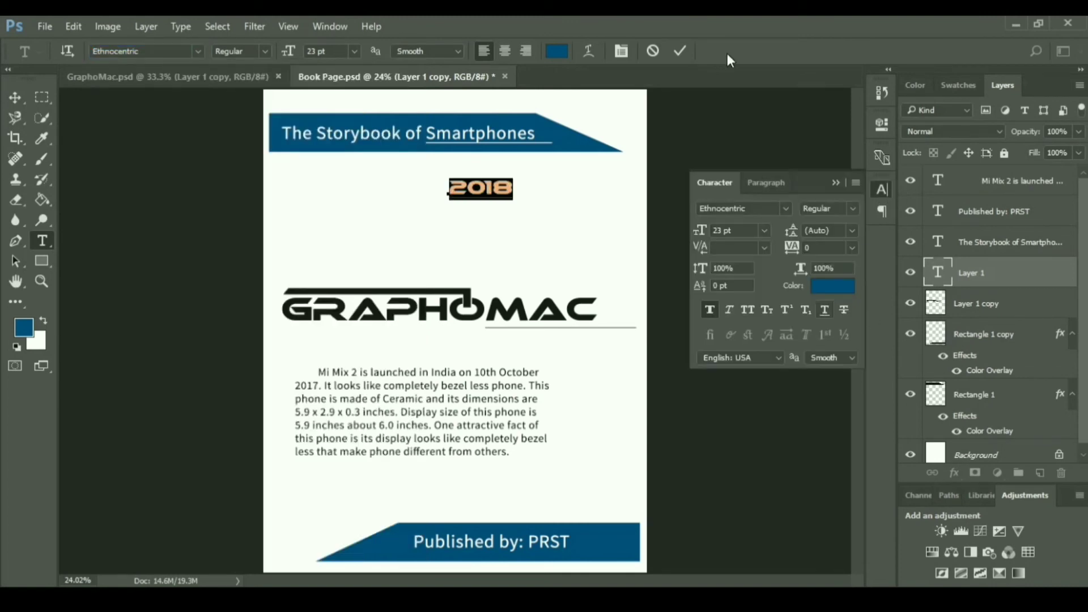
click(681, 52)
Move 2018 under the logo's right end and scale it to 30.09 pt.
key(v)
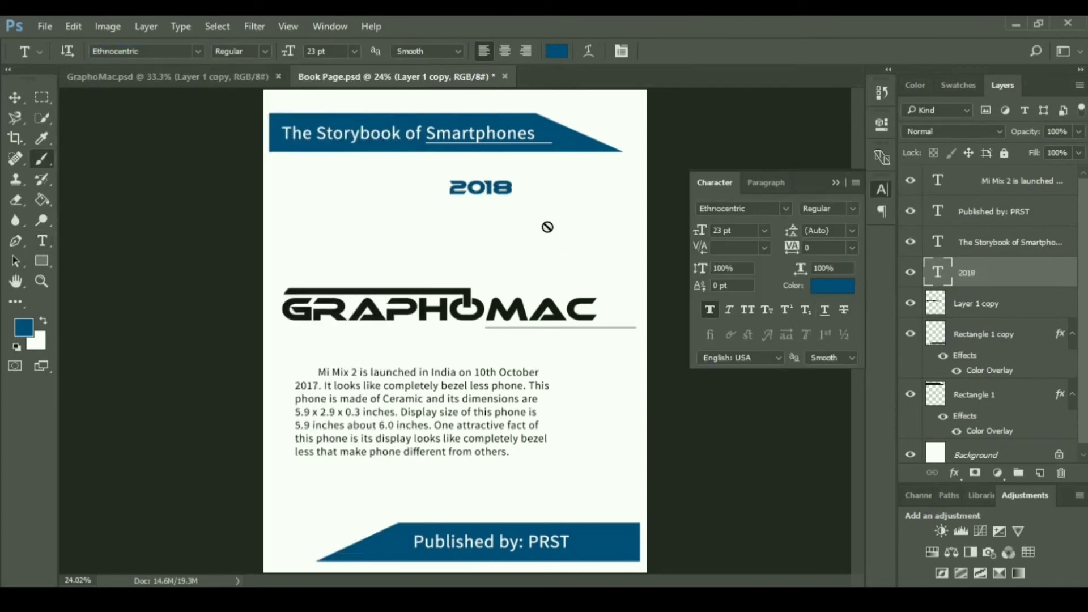
mouse_move(510, 187)
mouse_down()
mouse_move(609, 347)
mouse_move(624, 326)
mouse_up()
key(ctrl+t)
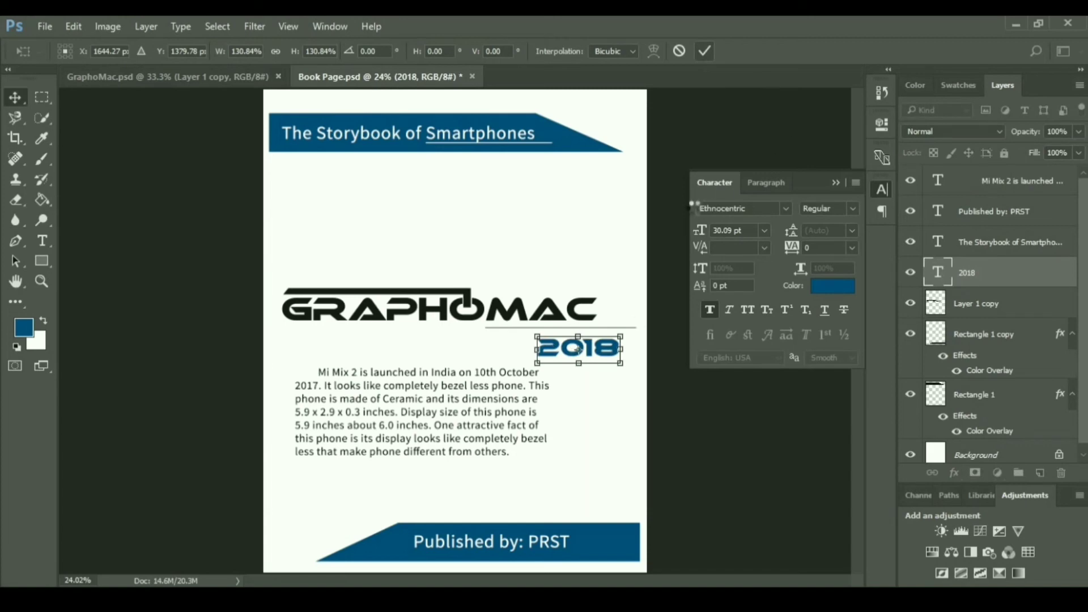
key(Return)
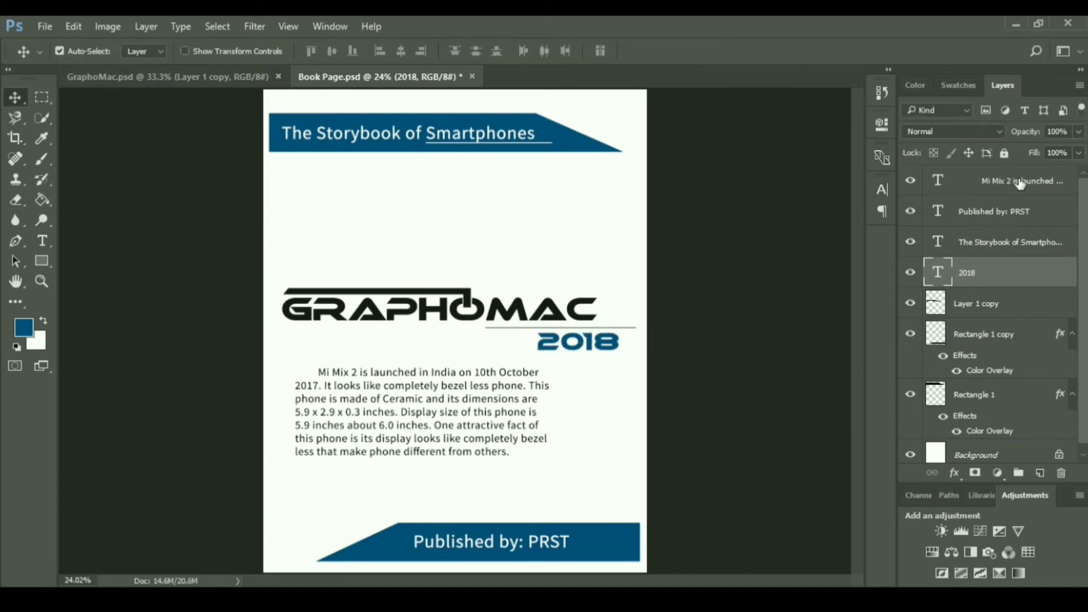
Give the GRAPHOMAC logo layer a banner-blue Color Overlay effect.
click(1023, 304)
right_click(1023, 303)
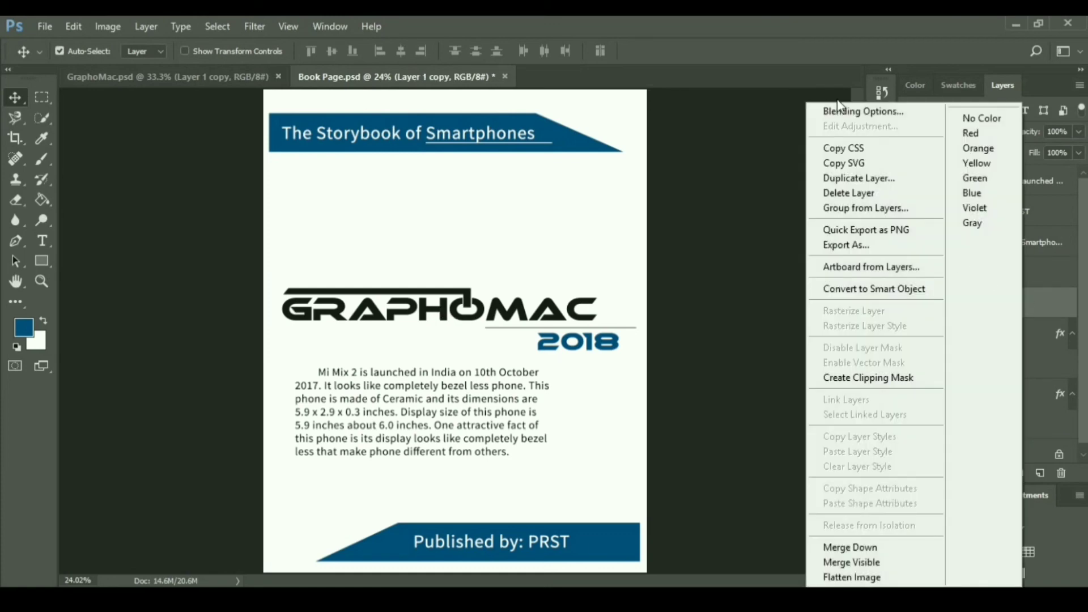
click(687, 213)
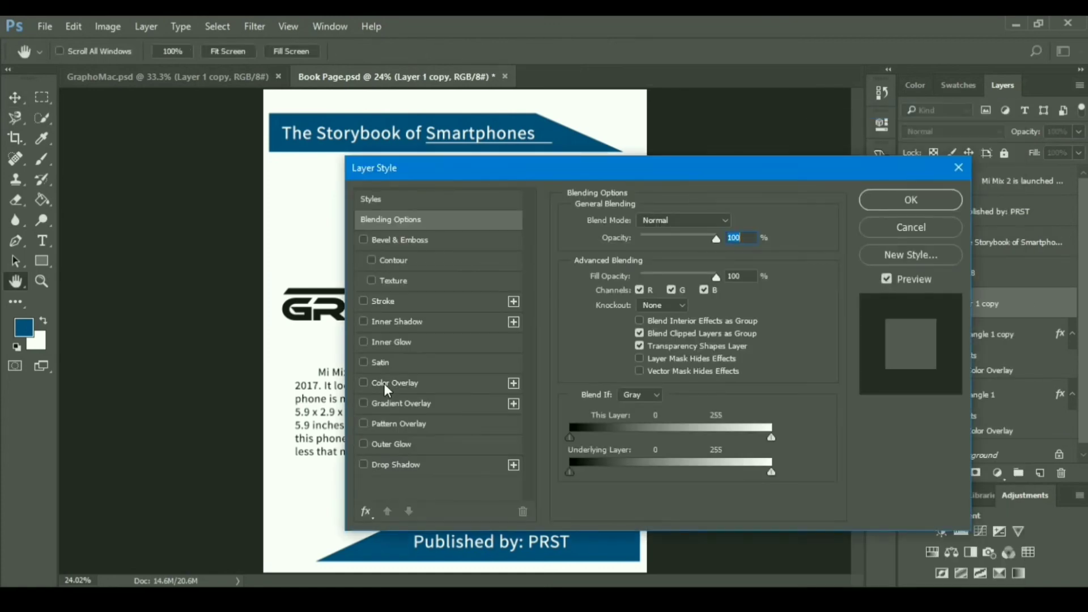
click(383, 383)
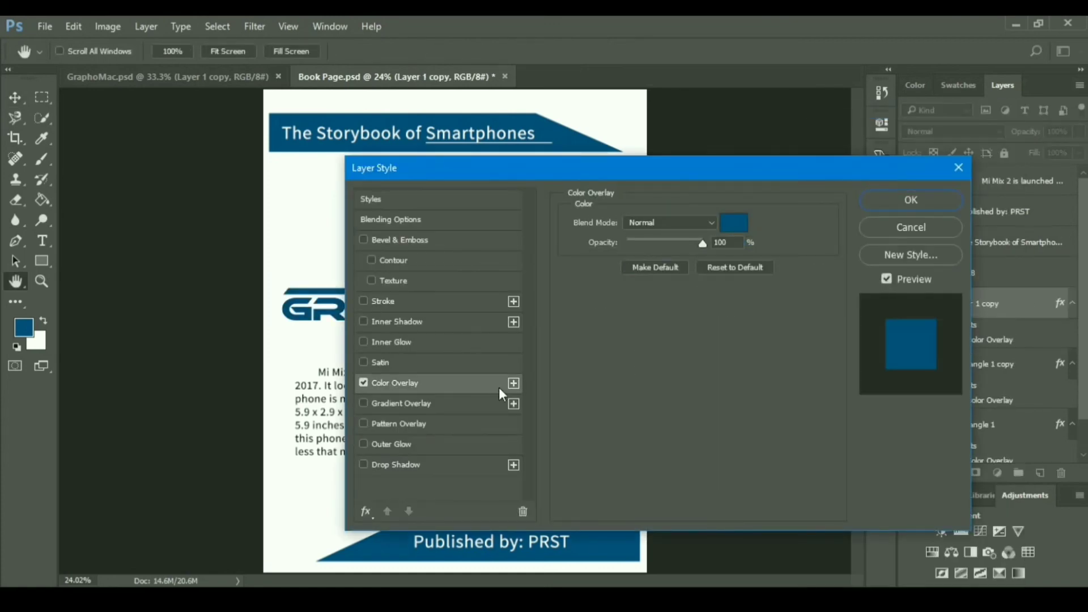
click(907, 207)
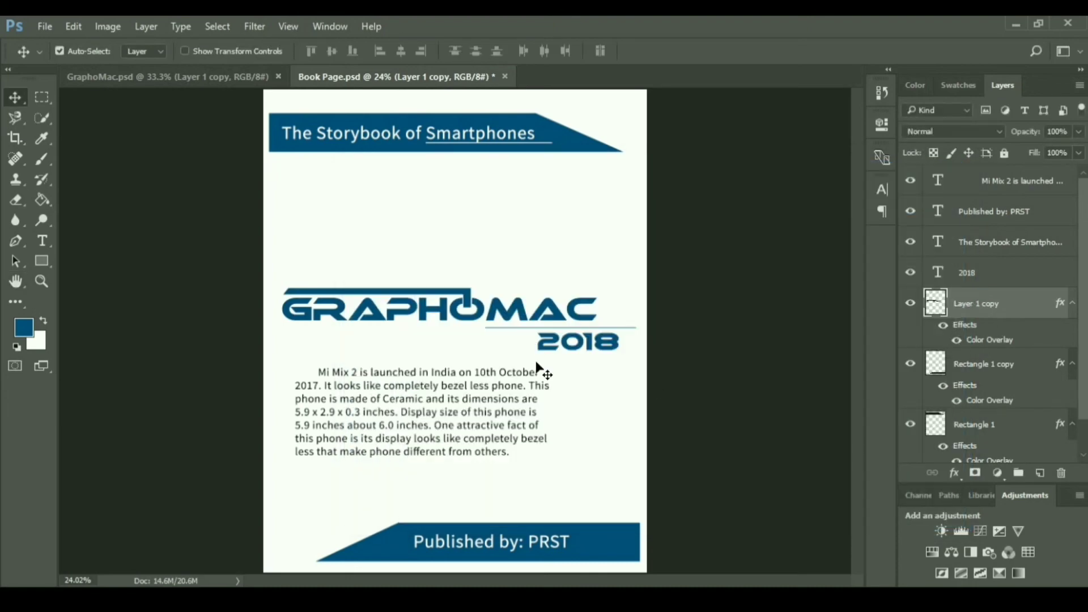
key(ctrl)
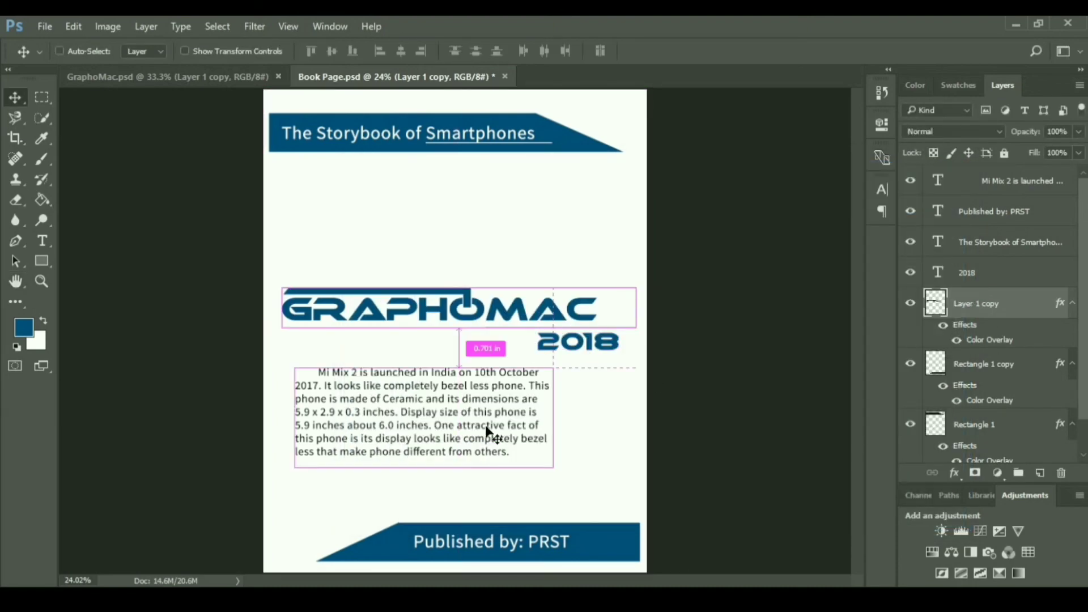
ctrl+click(980, 273)
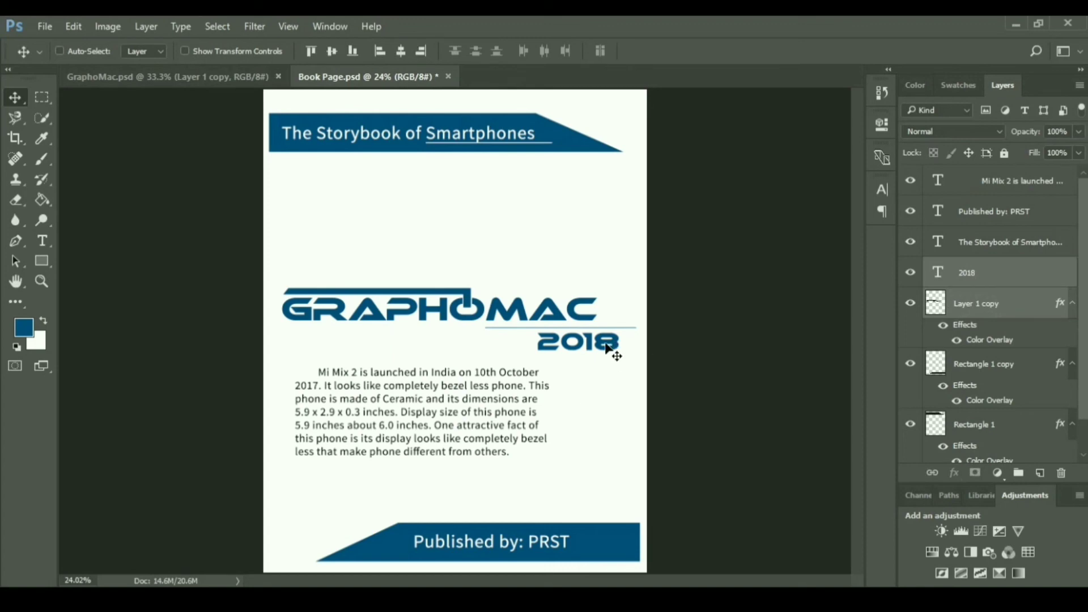
Select only the GRAPHOMAC logo, 2018 and Mi Mix 2 paragraph layers, then drag them higher and left.
shift+click(985, 193)
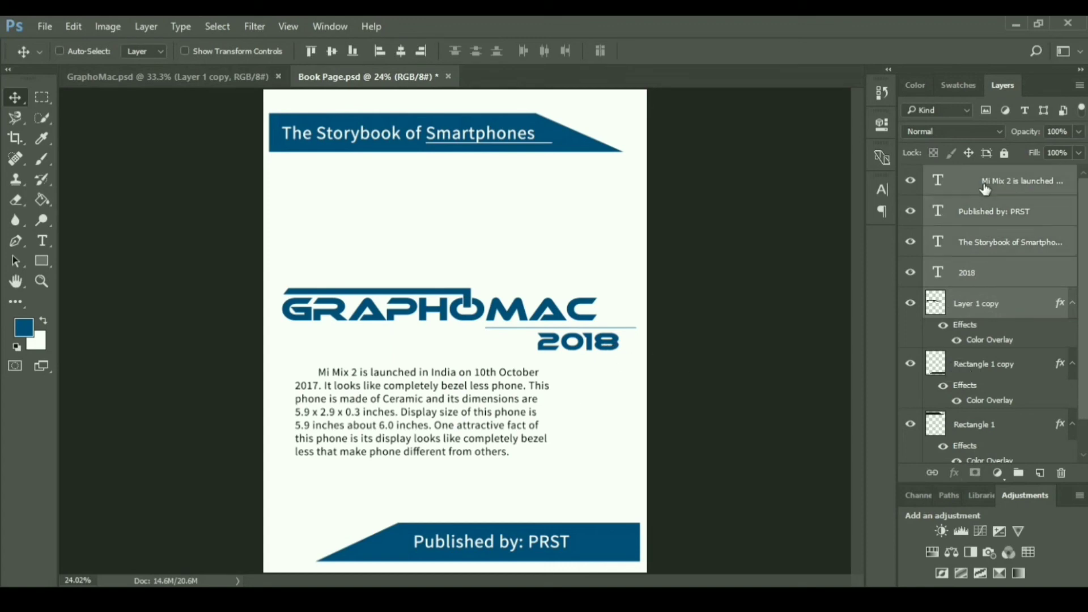
ctrl+click(1001, 242)
ctrl+click(1001, 215)
mouse_move(585, 386)
mouse_down()
mouse_move(506, 391)
mouse_move(500, 369)
mouse_up()
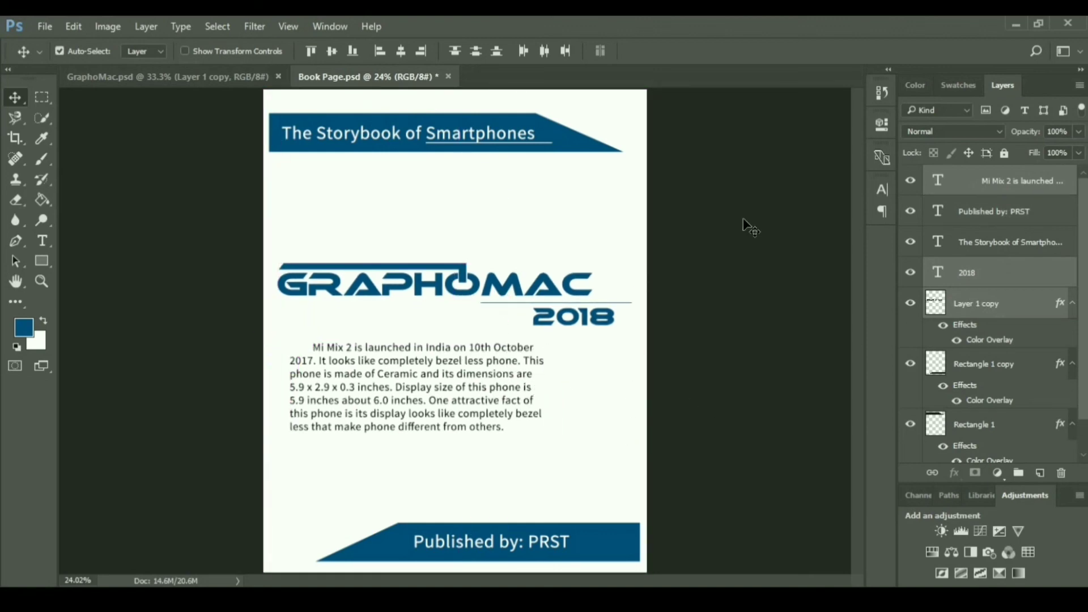
click(470, 454)
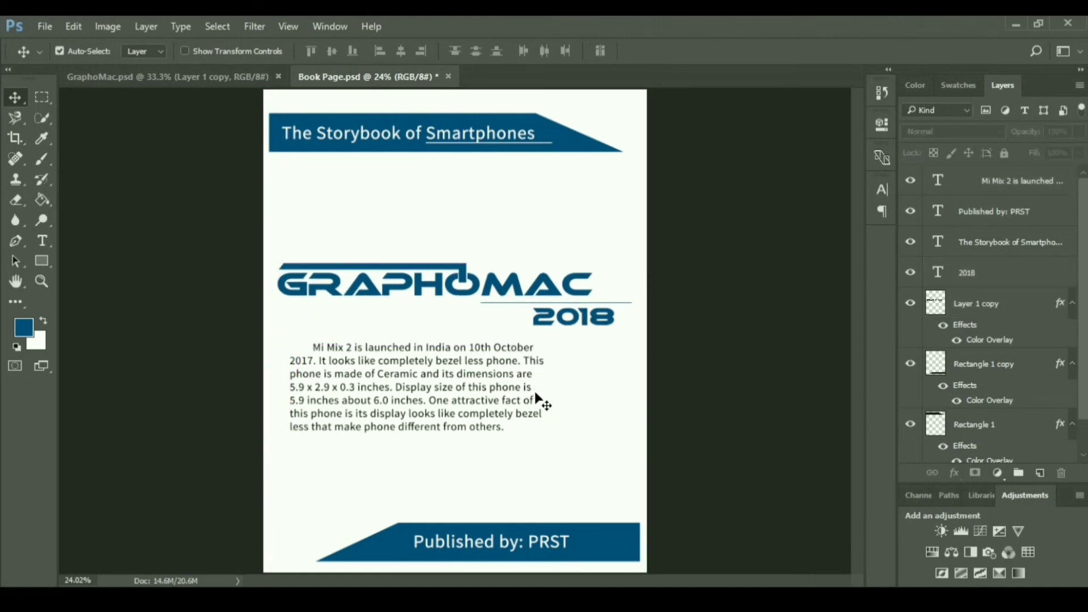